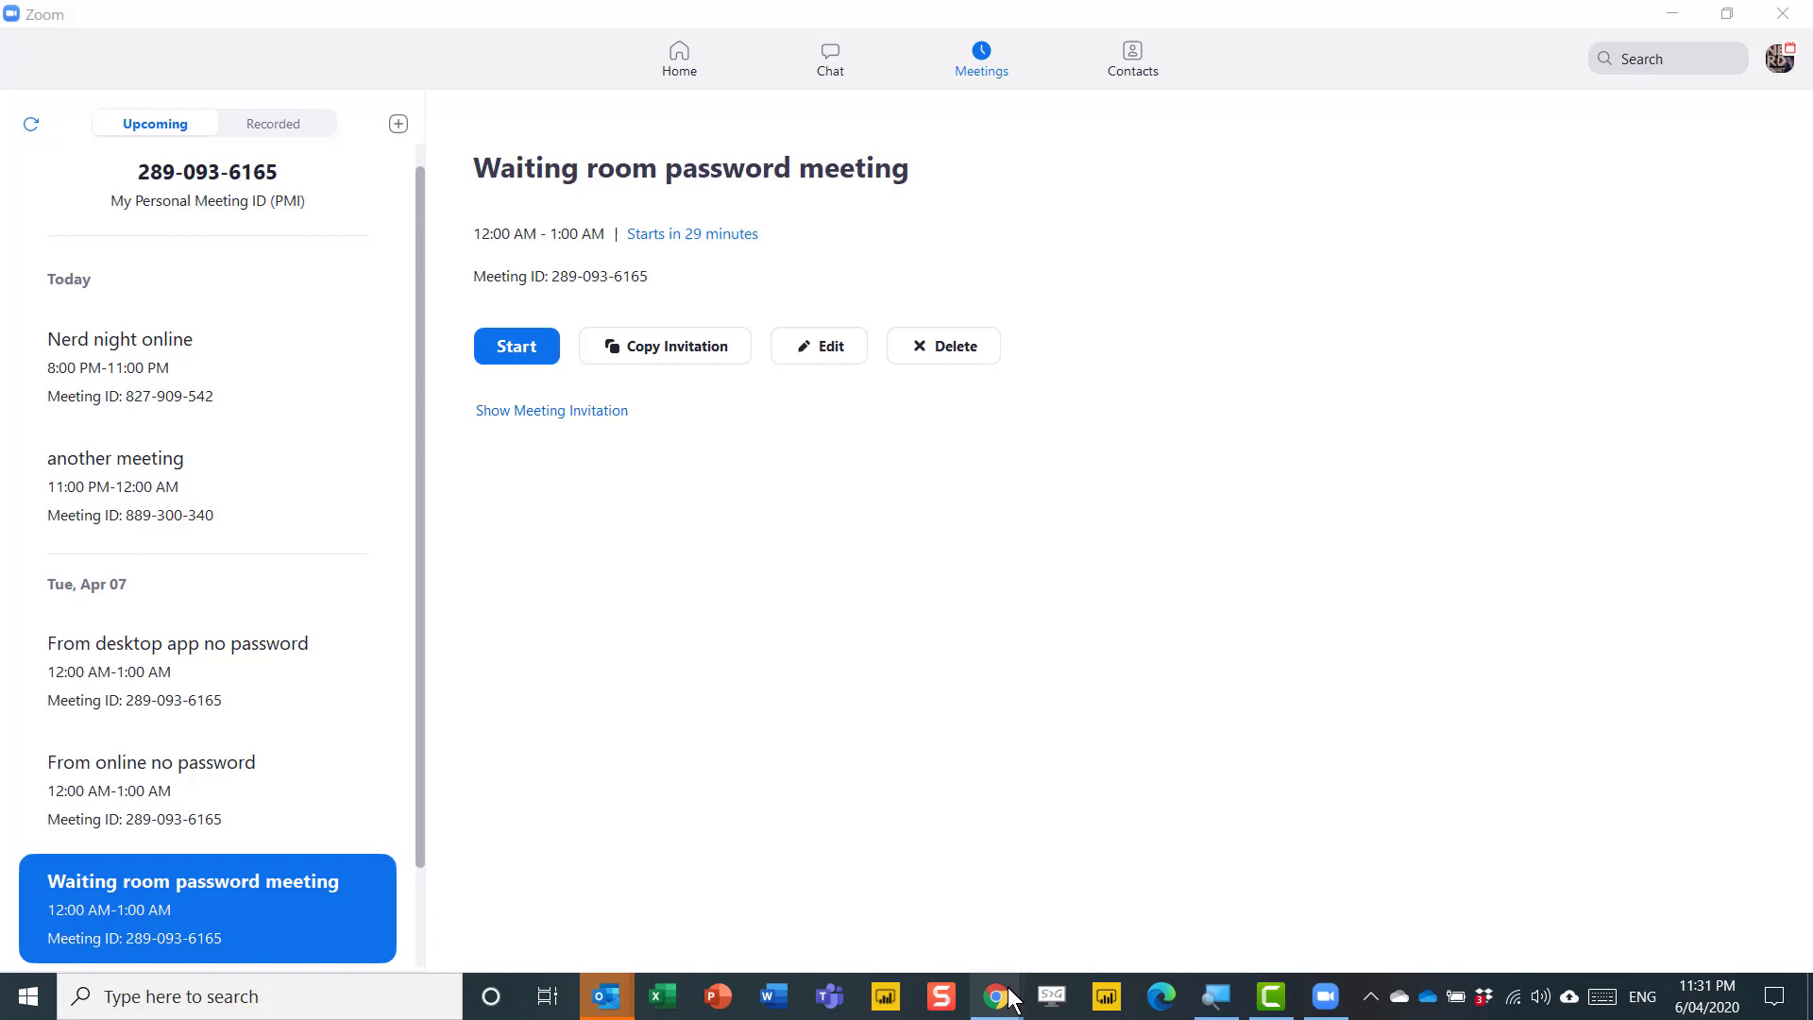
Bring Chrome forward and open The Verge article on Zoom's default passwords and waiting rooms.
{"action": "mouse_move", "coordinate": [999, 999]}
{"action": "left_click", "coordinate": [880, 926]}
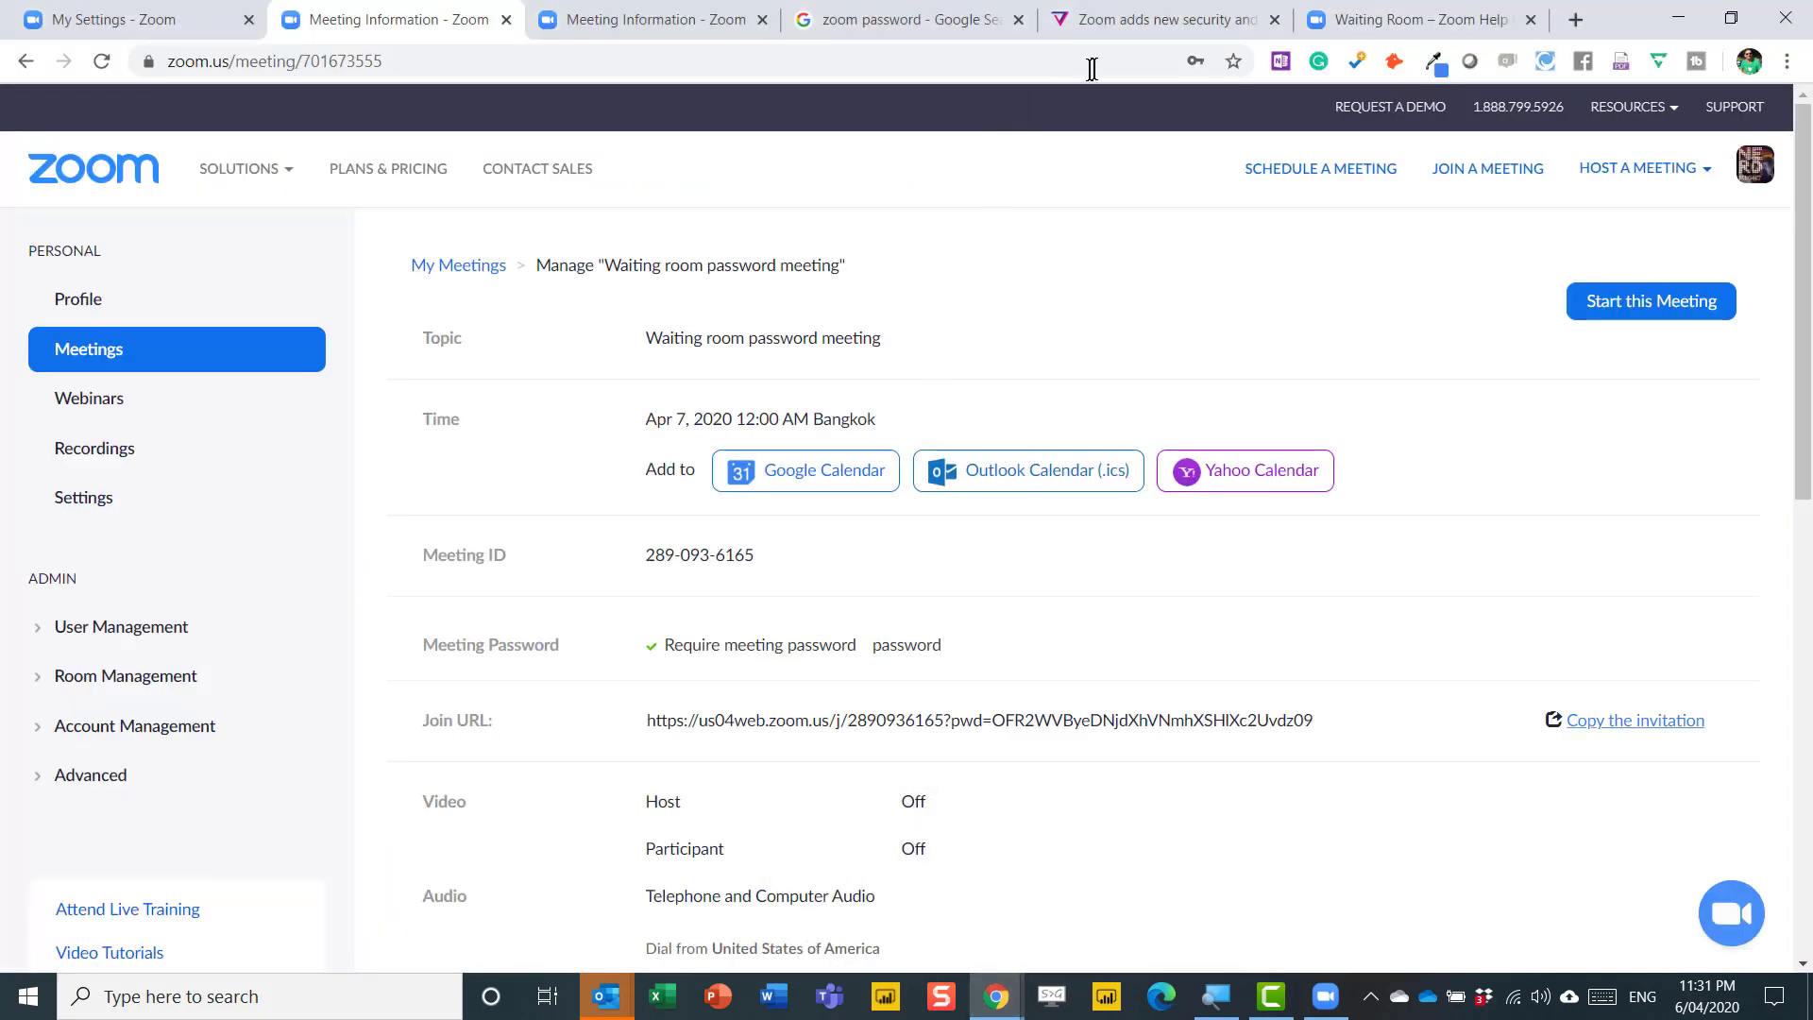
{"action": "left_click", "coordinate": [1157, 23]}
{"action": "scroll", "coordinate": [529, 253], "scroll_direction": "up", "scroll_amount": 20}
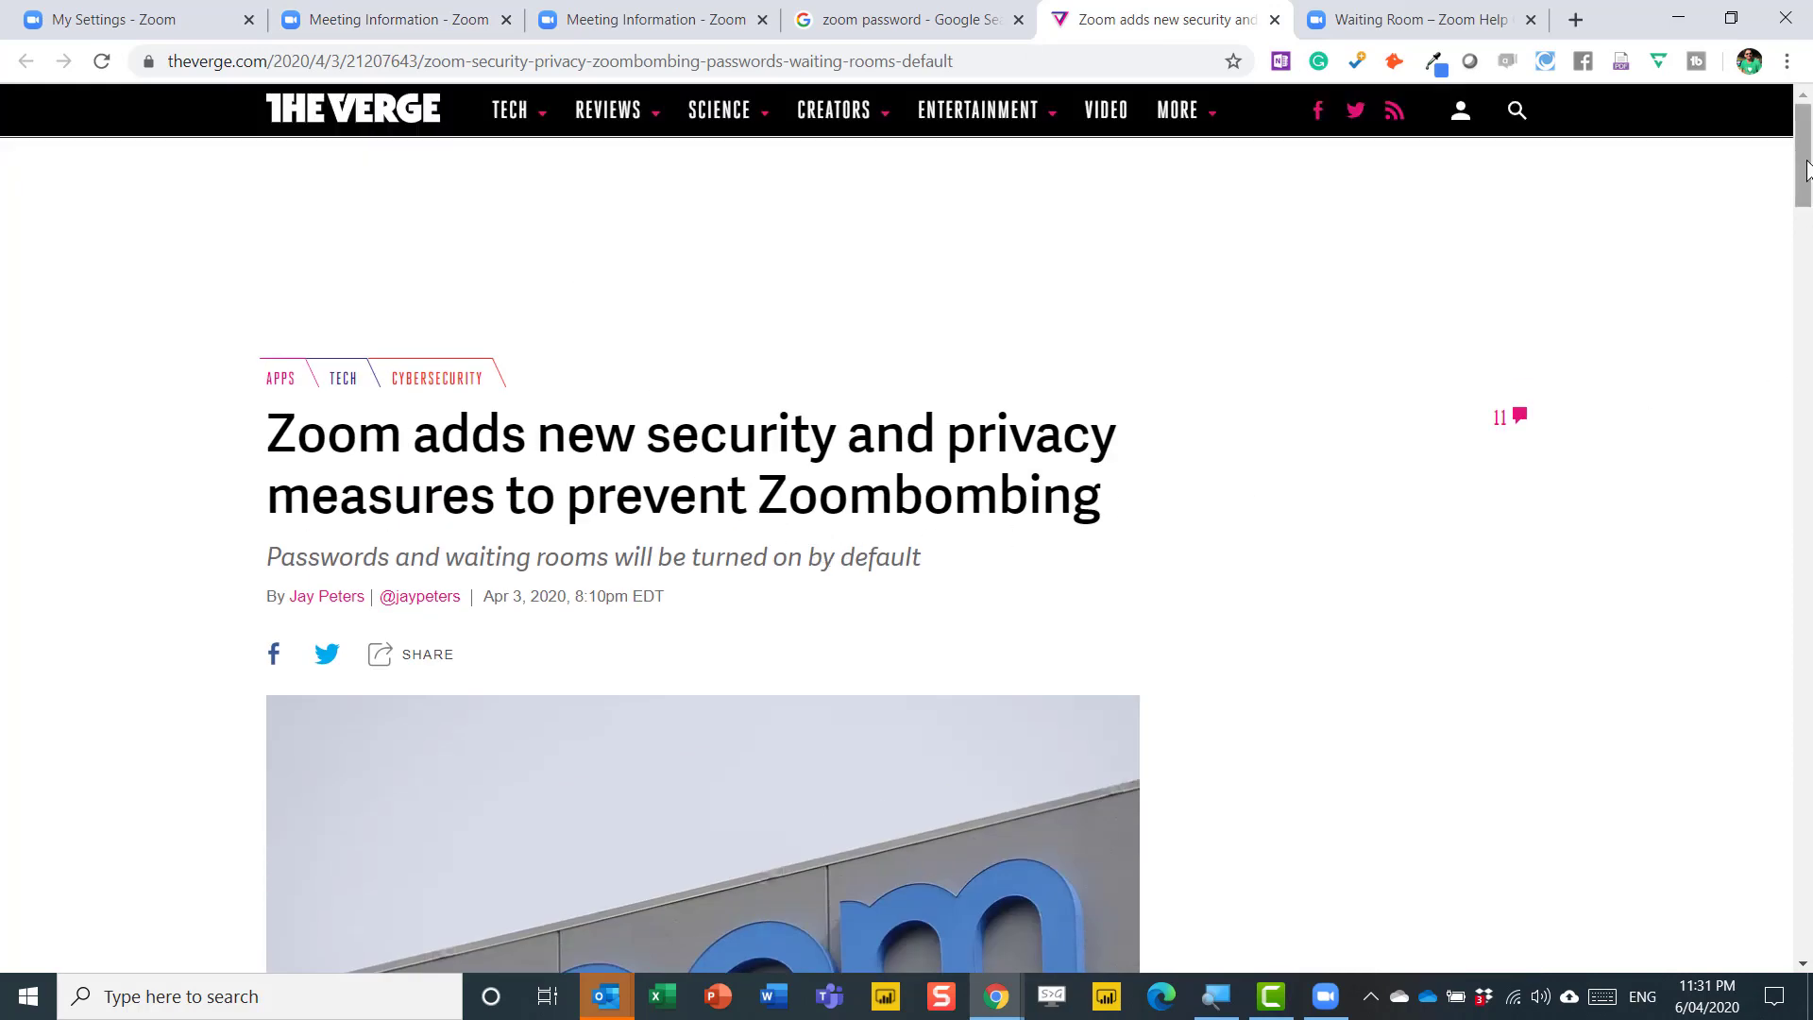
{"action": "scroll", "coordinate": [1811, 189], "scroll_direction": "down", "scroll_amount": 2}
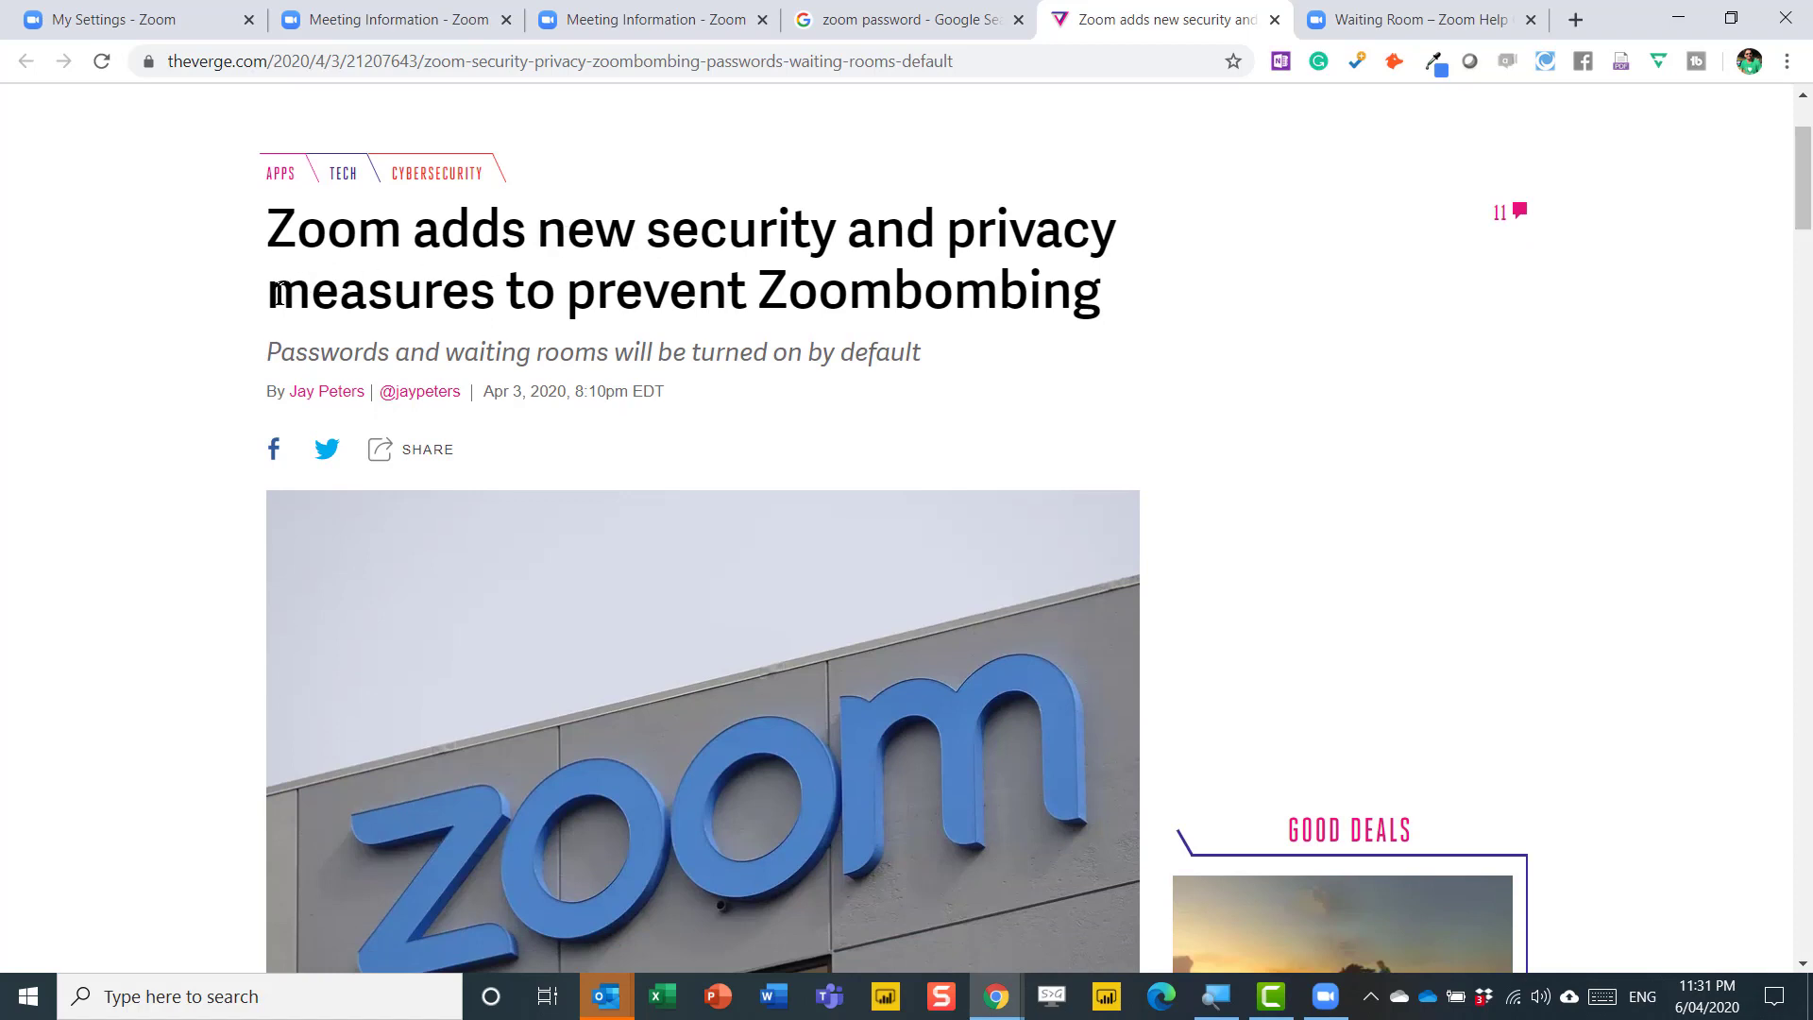
Highlight the headline, 'April 5th' and the default-passwords sentence, then return to Zoom.
{"action": "left_click_drag", "start_coordinate": [269, 289], "coordinate": [1140, 309]}
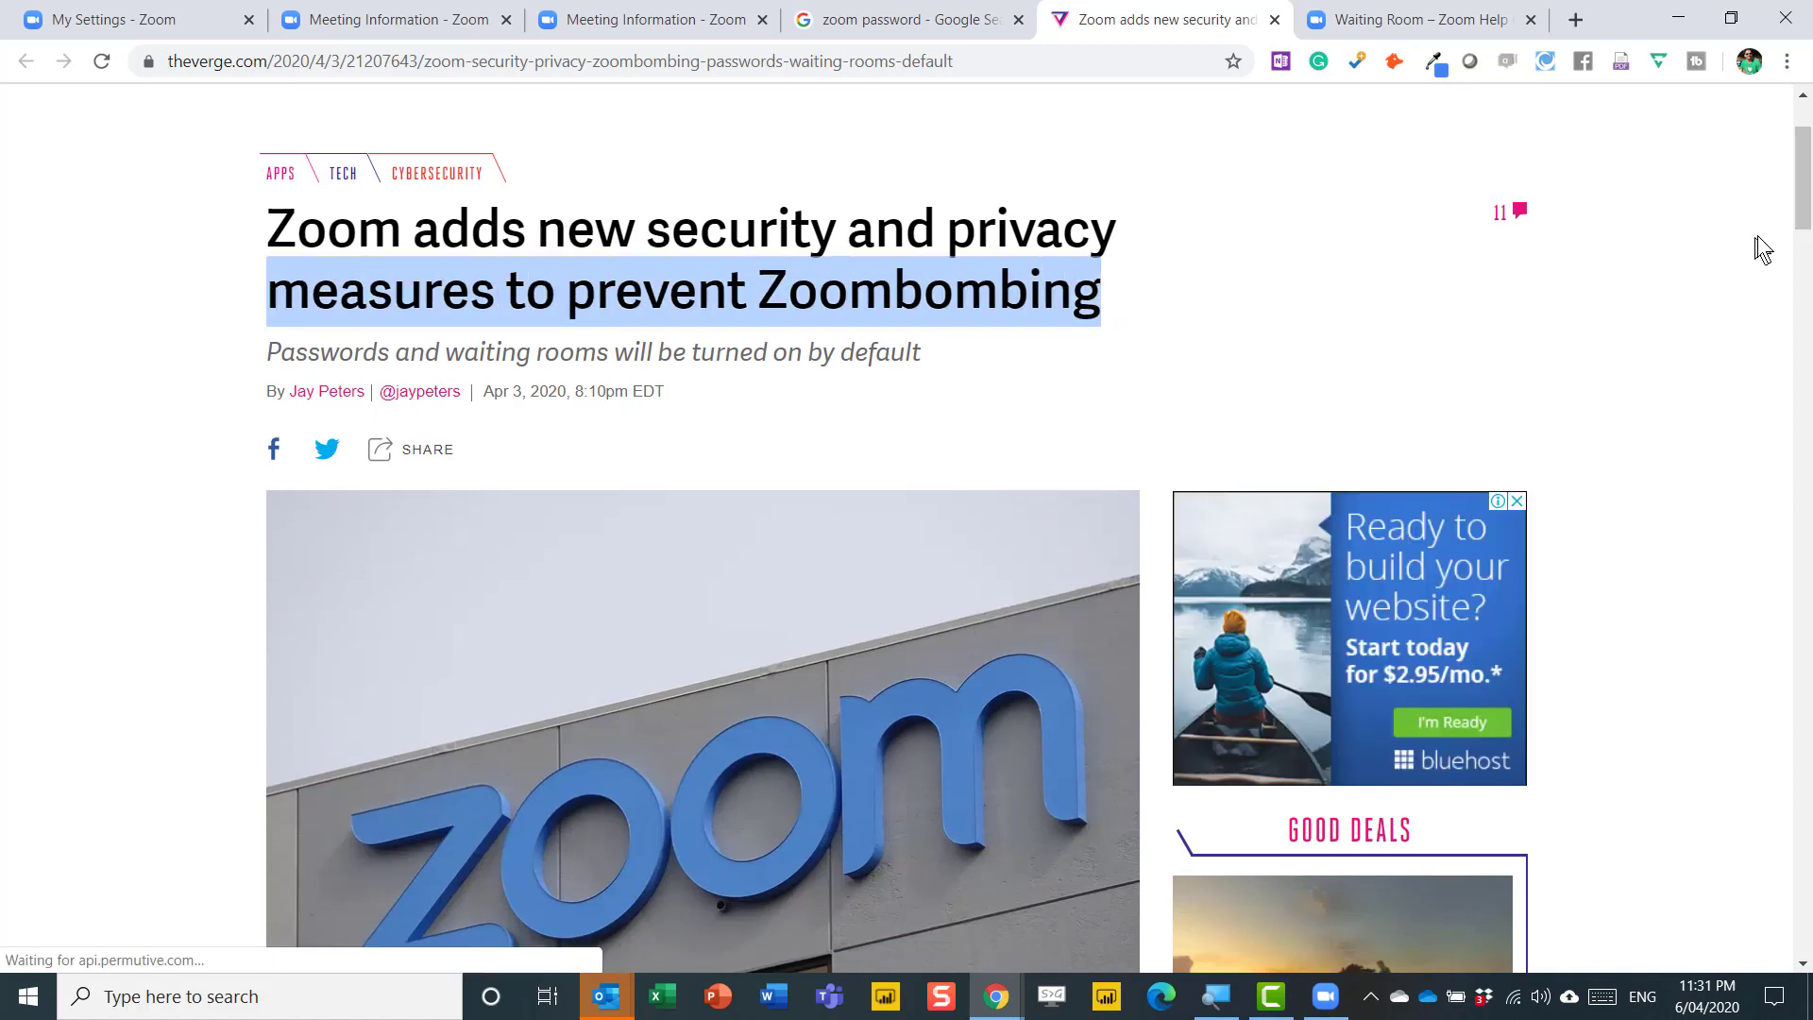
{"action": "left_click", "coordinate": [1149, 317]}
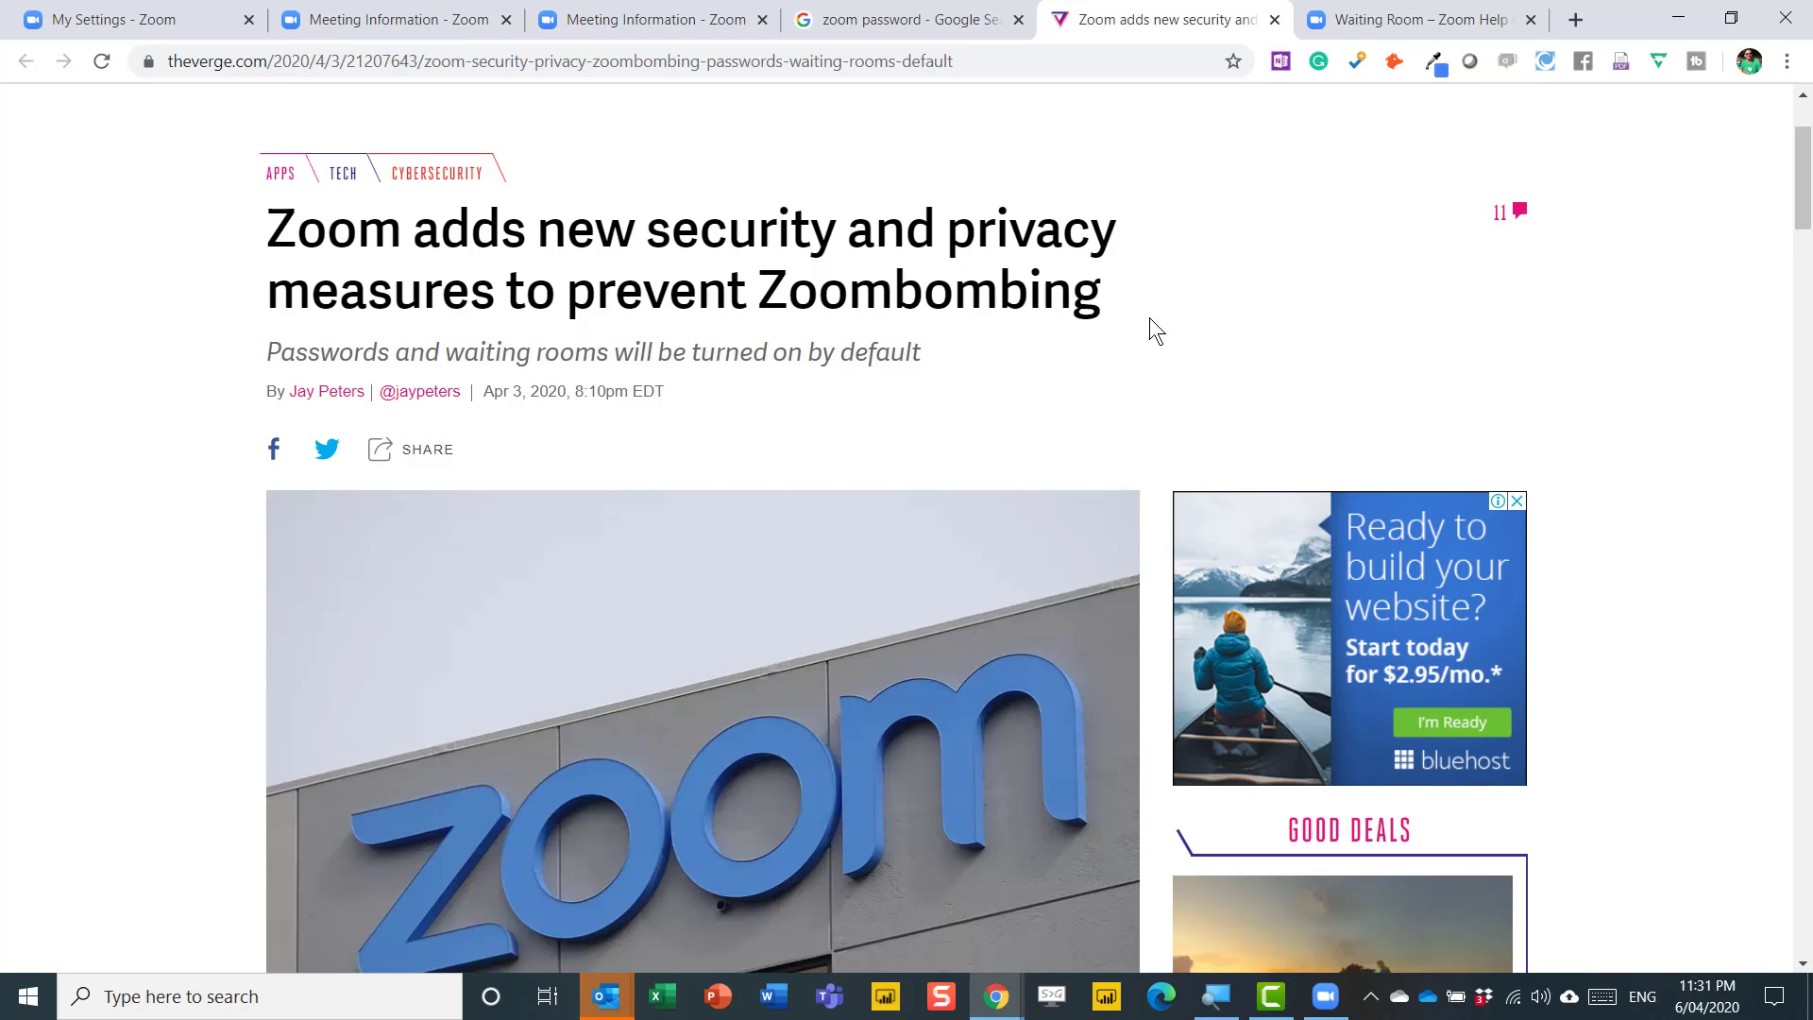
{"action": "left_click_drag", "start_coordinate": [1803, 127], "coordinate": [1808, 271]}
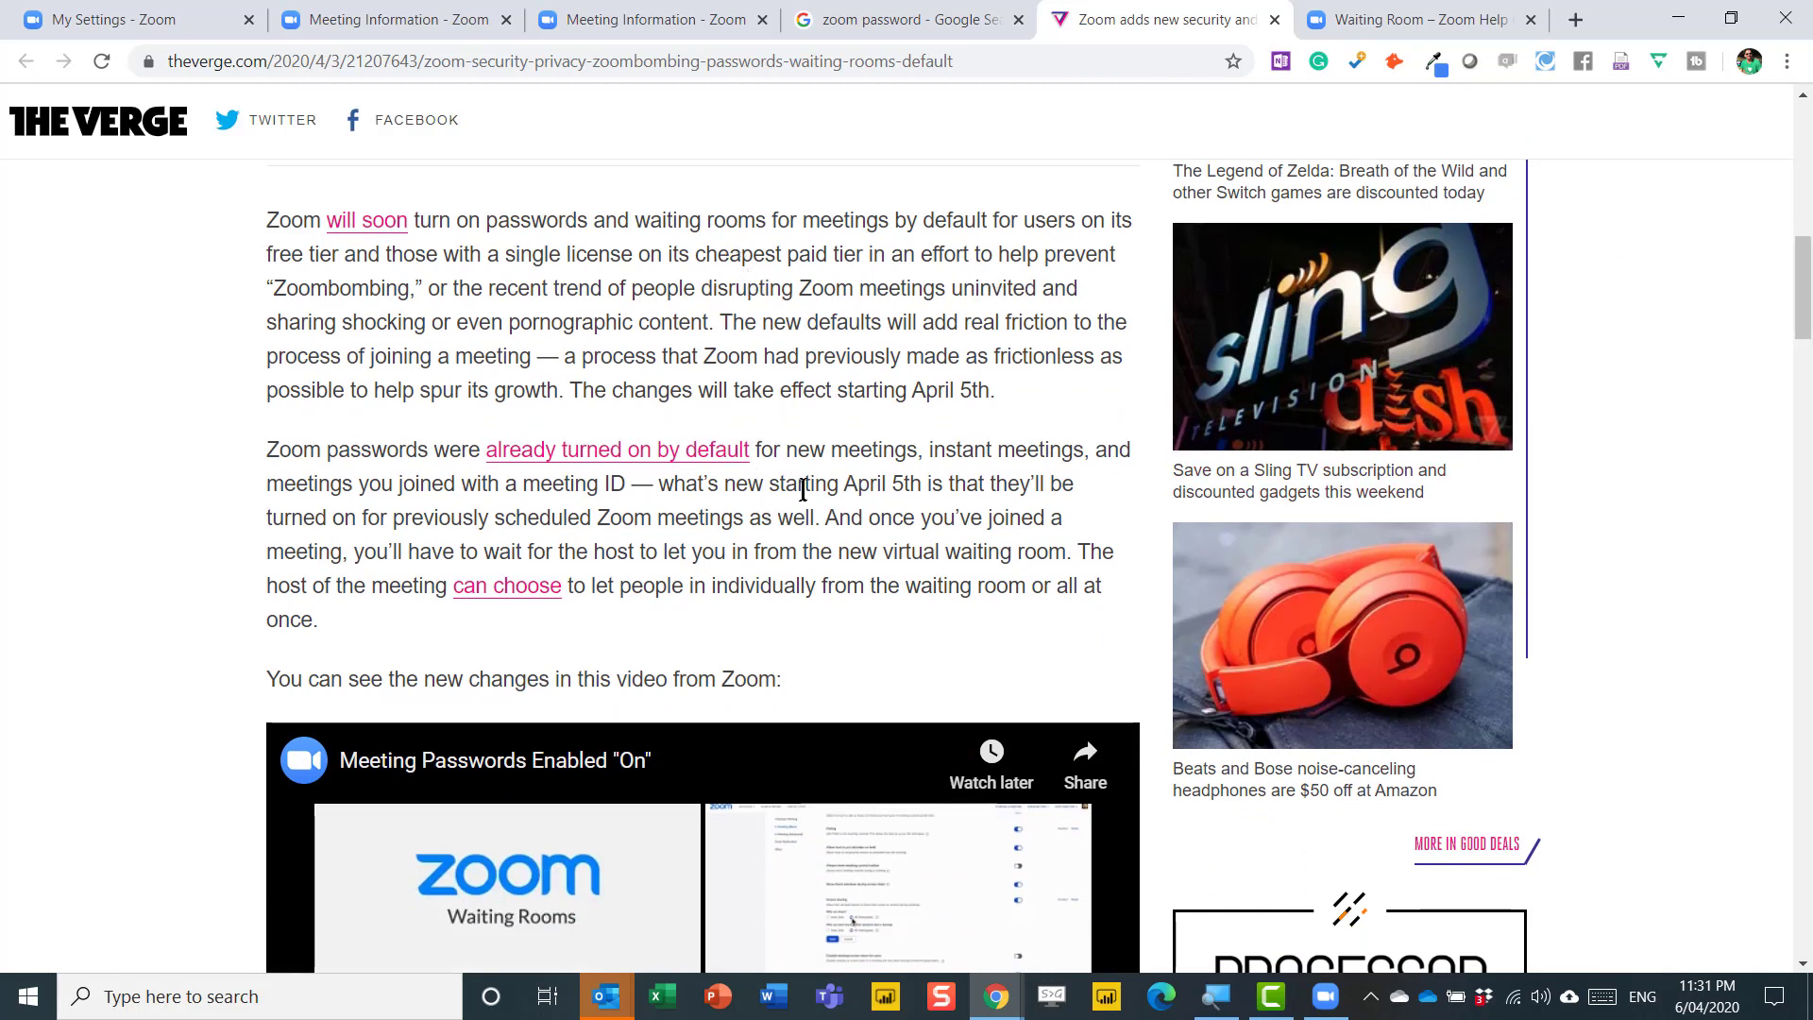
{"action": "left_click_drag", "start_coordinate": [843, 484], "coordinate": [929, 492]}
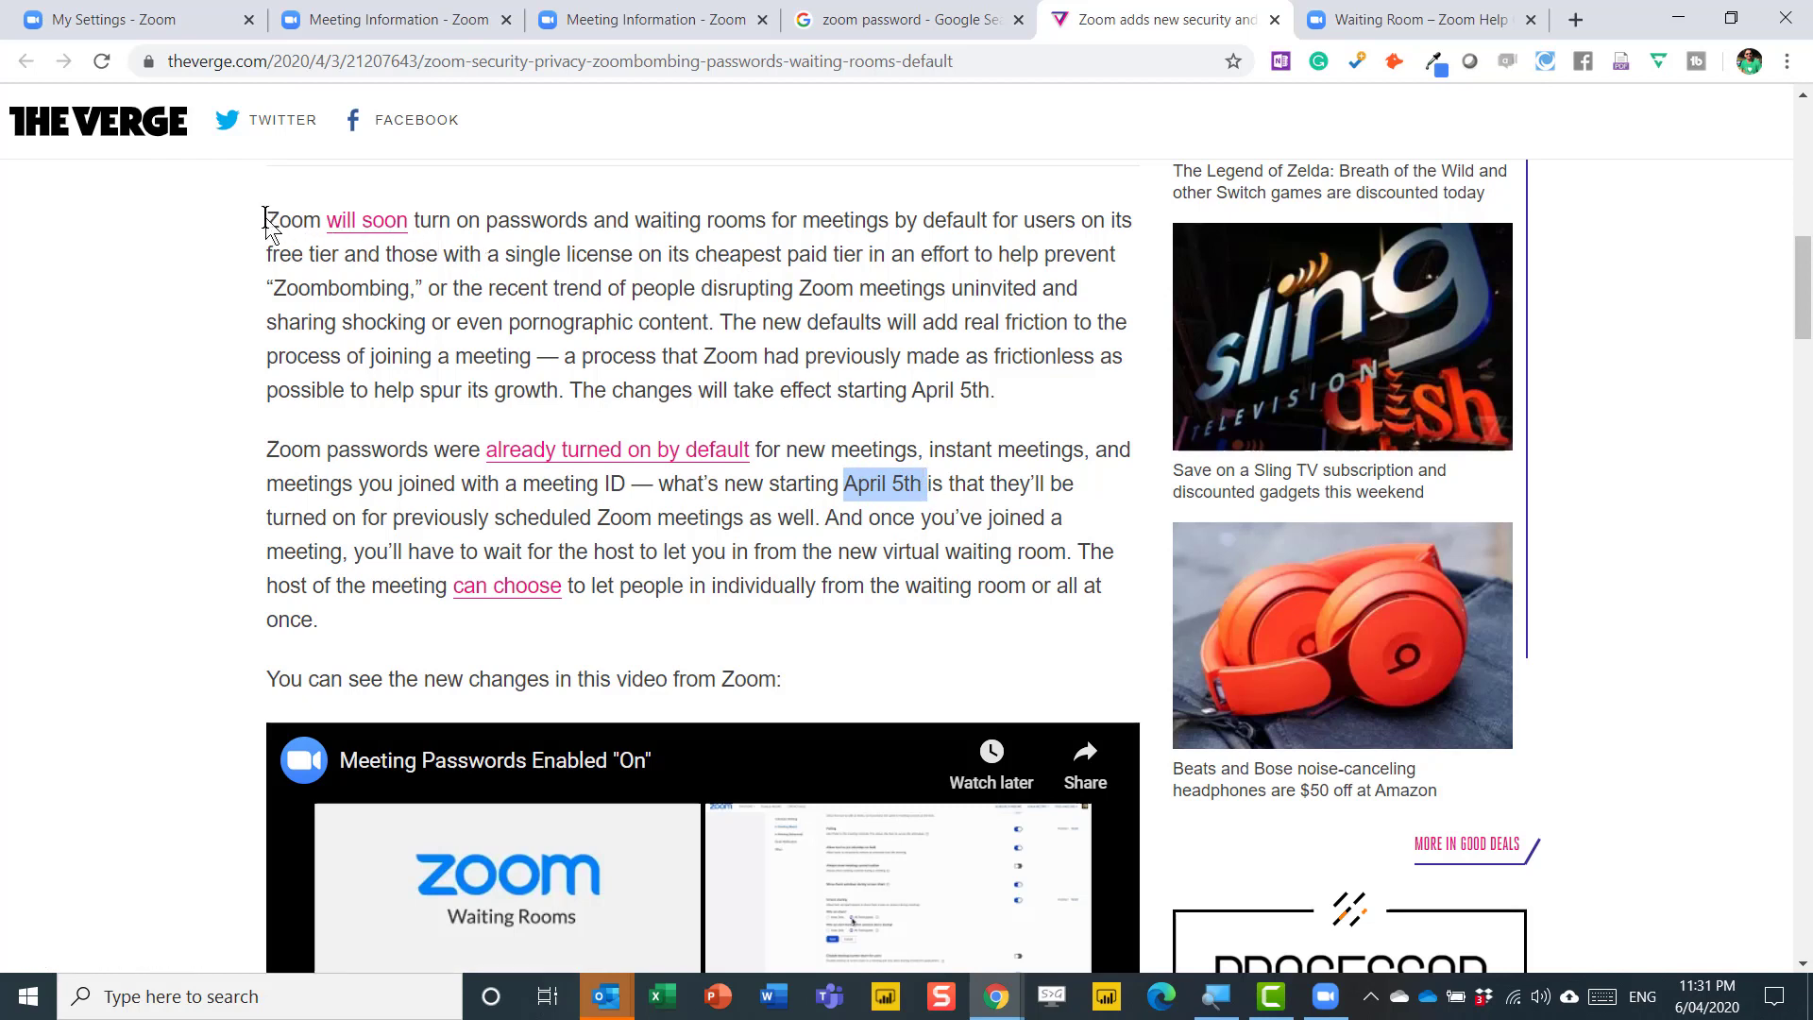
{"action": "left_click_drag", "start_coordinate": [277, 220], "coordinate": [994, 229]}
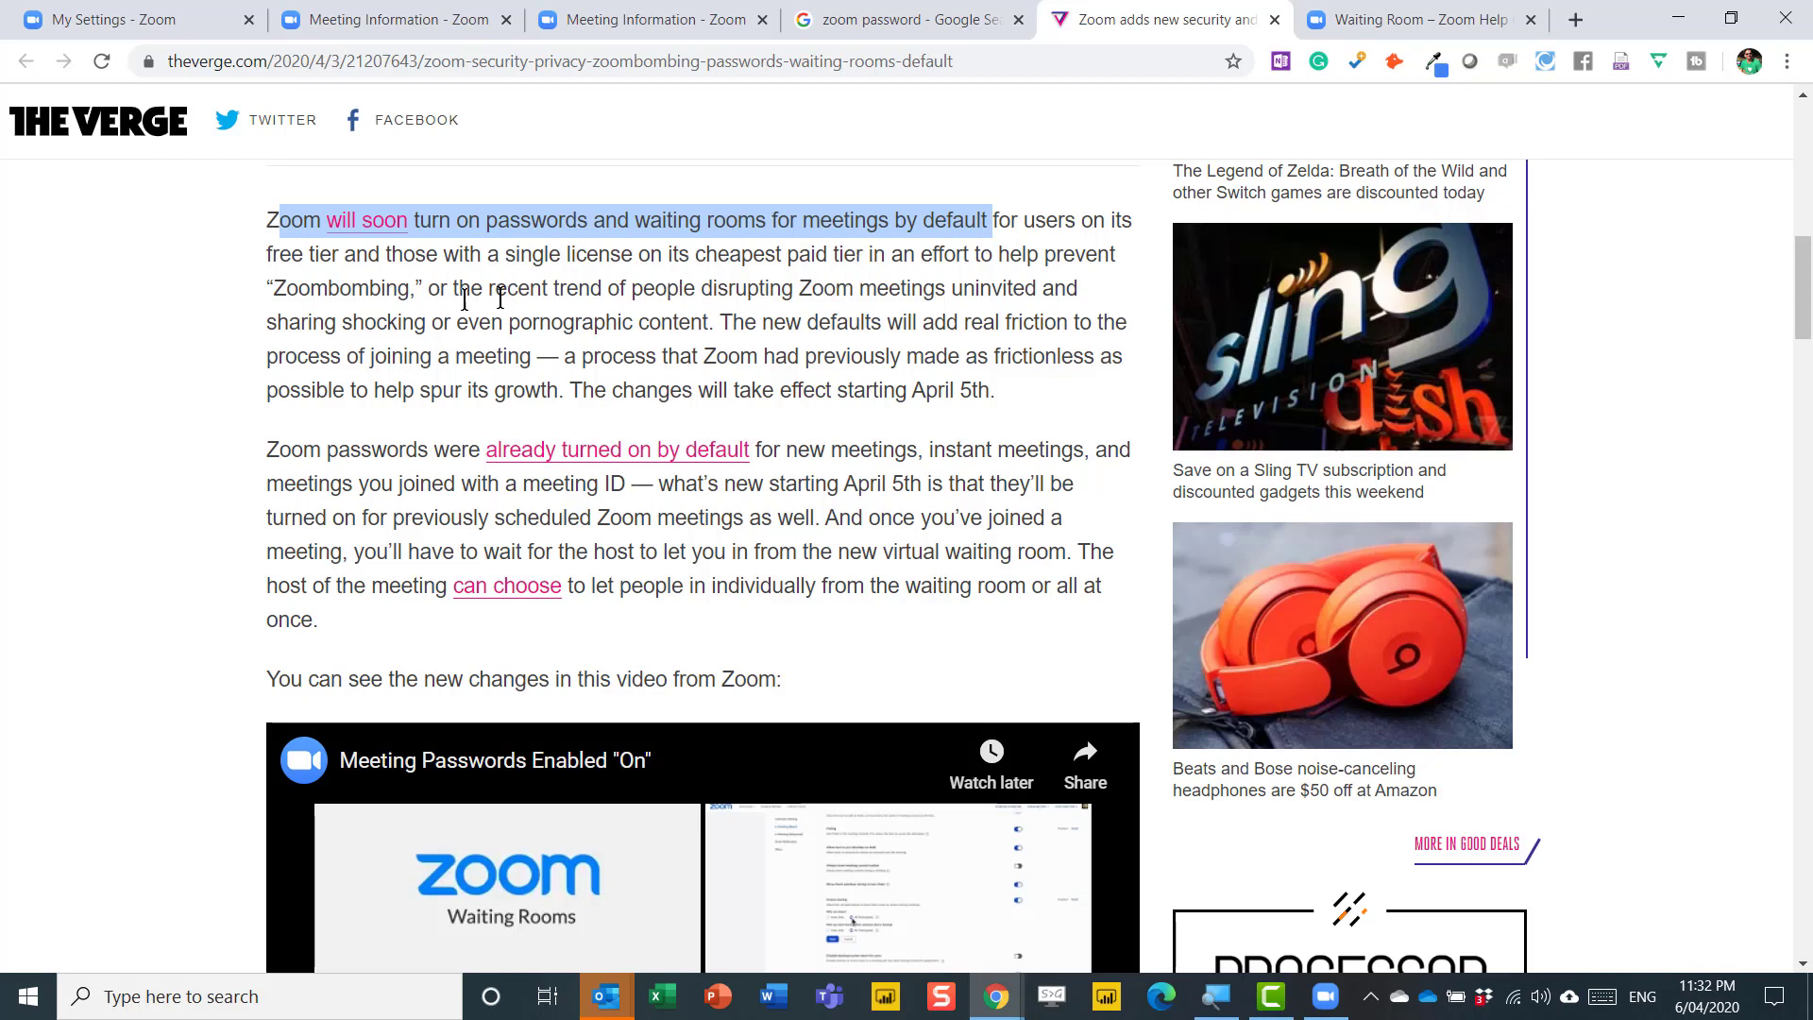
{"action": "left_click", "coordinate": [690, 262]}
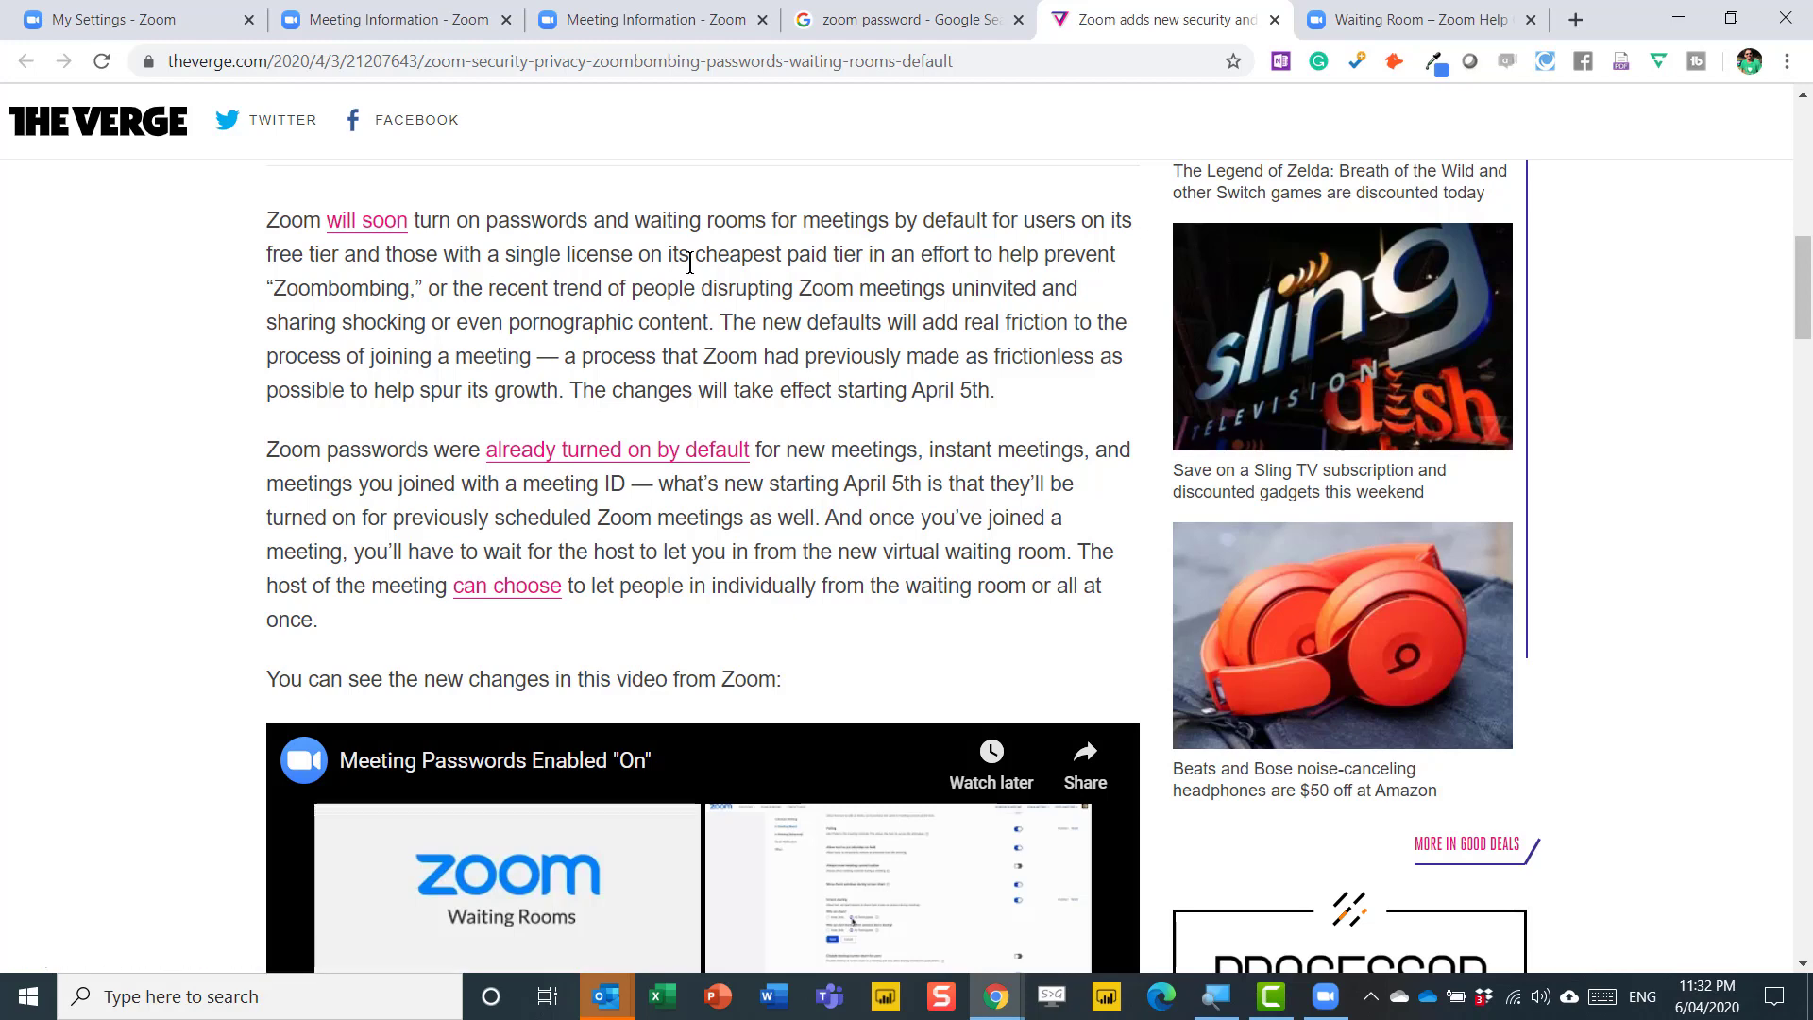
{"action": "key", "text": "alt+Tab"}
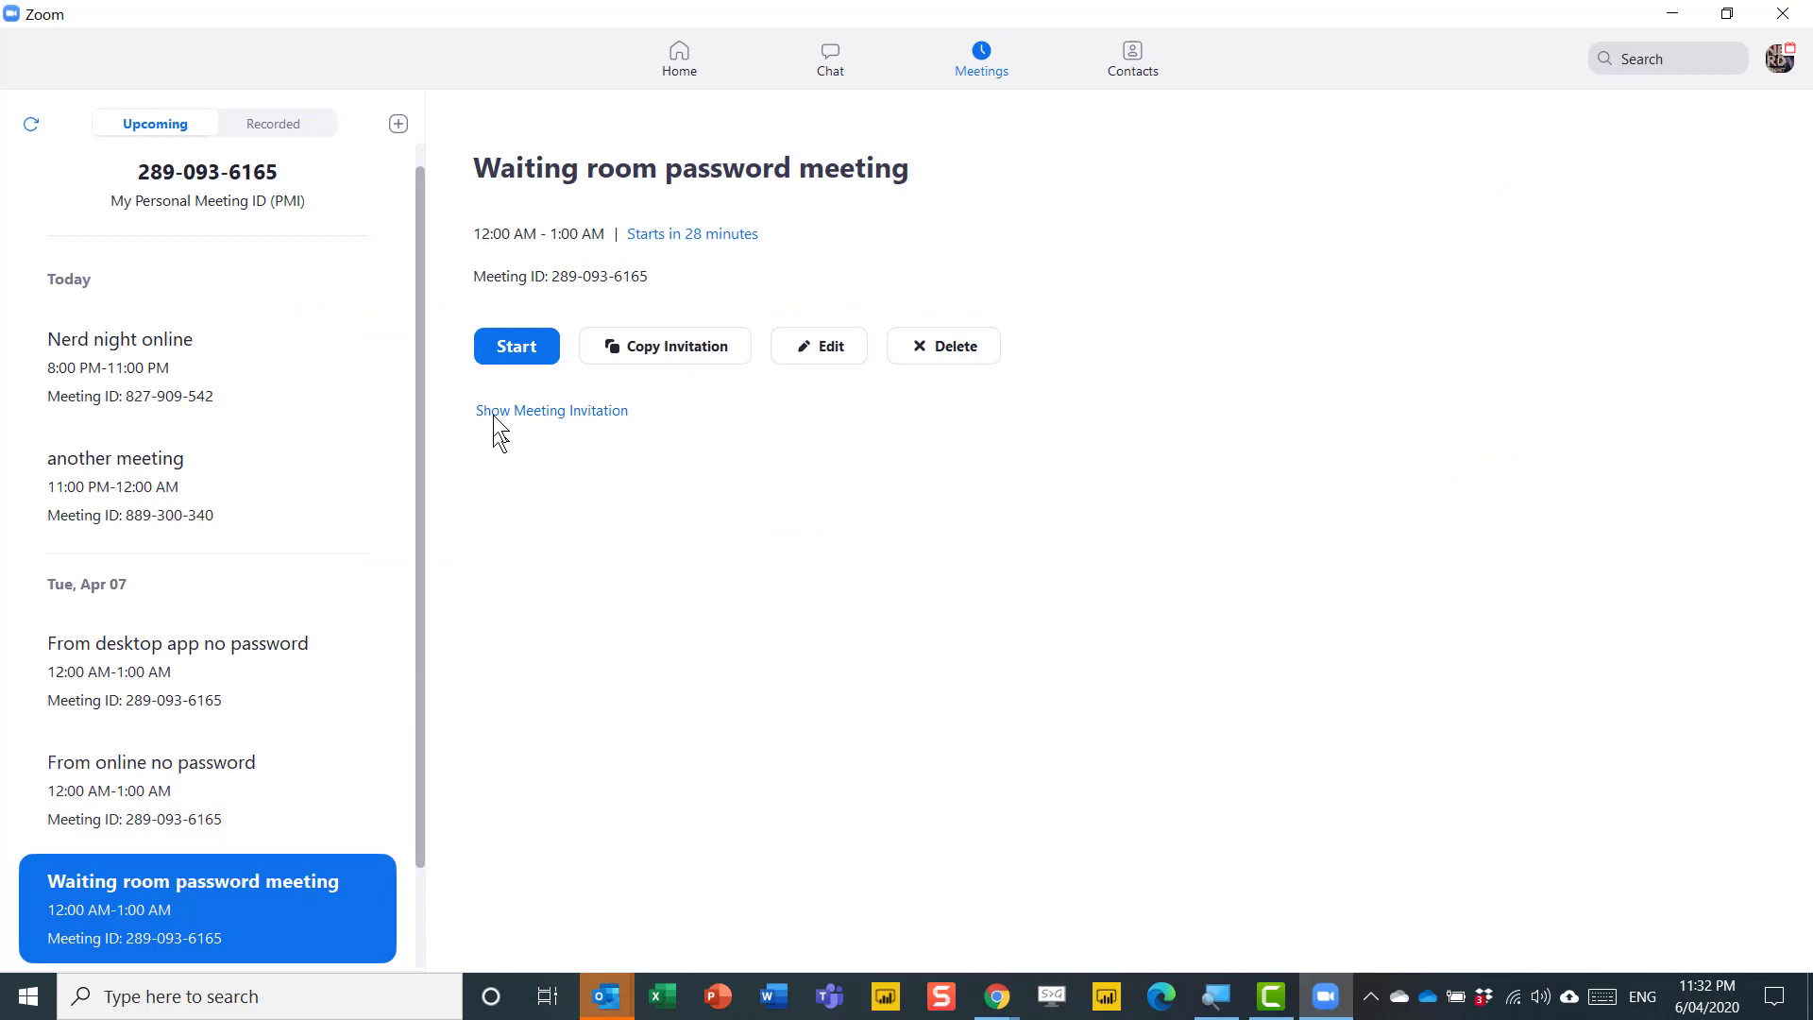
Start the Waiting room password meeting, skip audio options, and copy its invitation URL.
{"action": "left_click", "coordinate": [497, 348]}
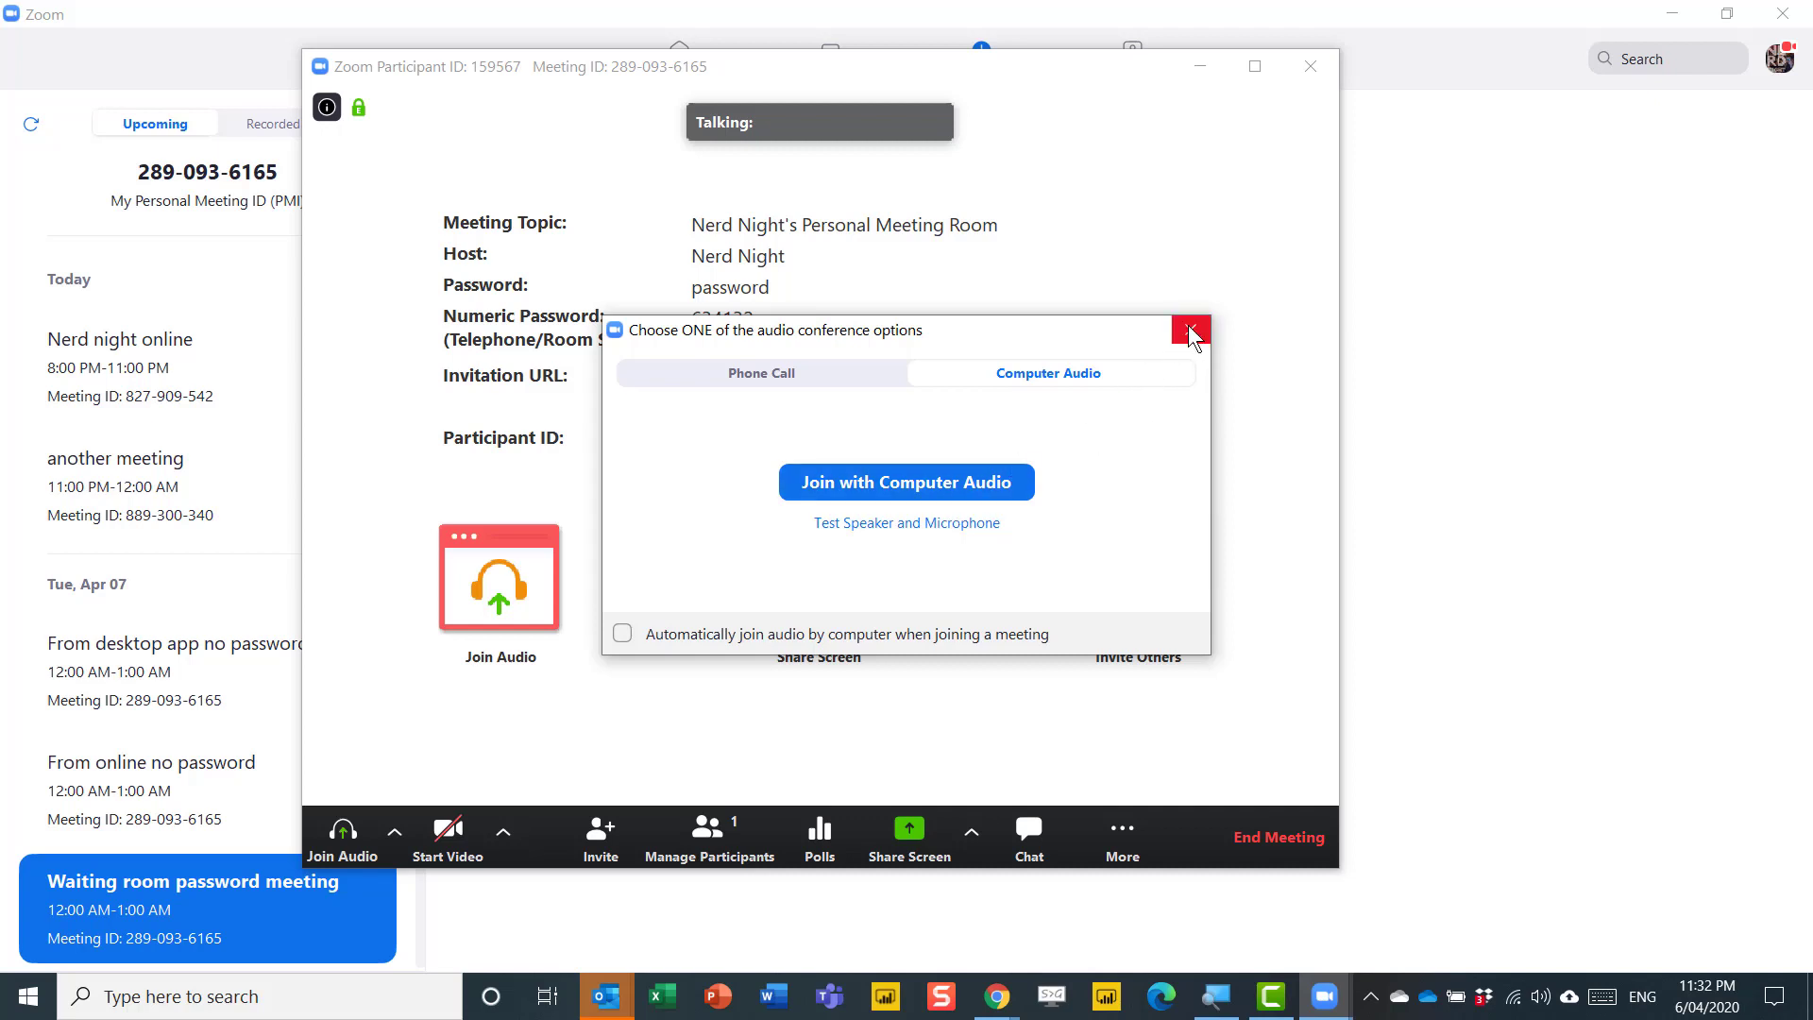
{"action": "left_click", "coordinate": [1191, 329]}
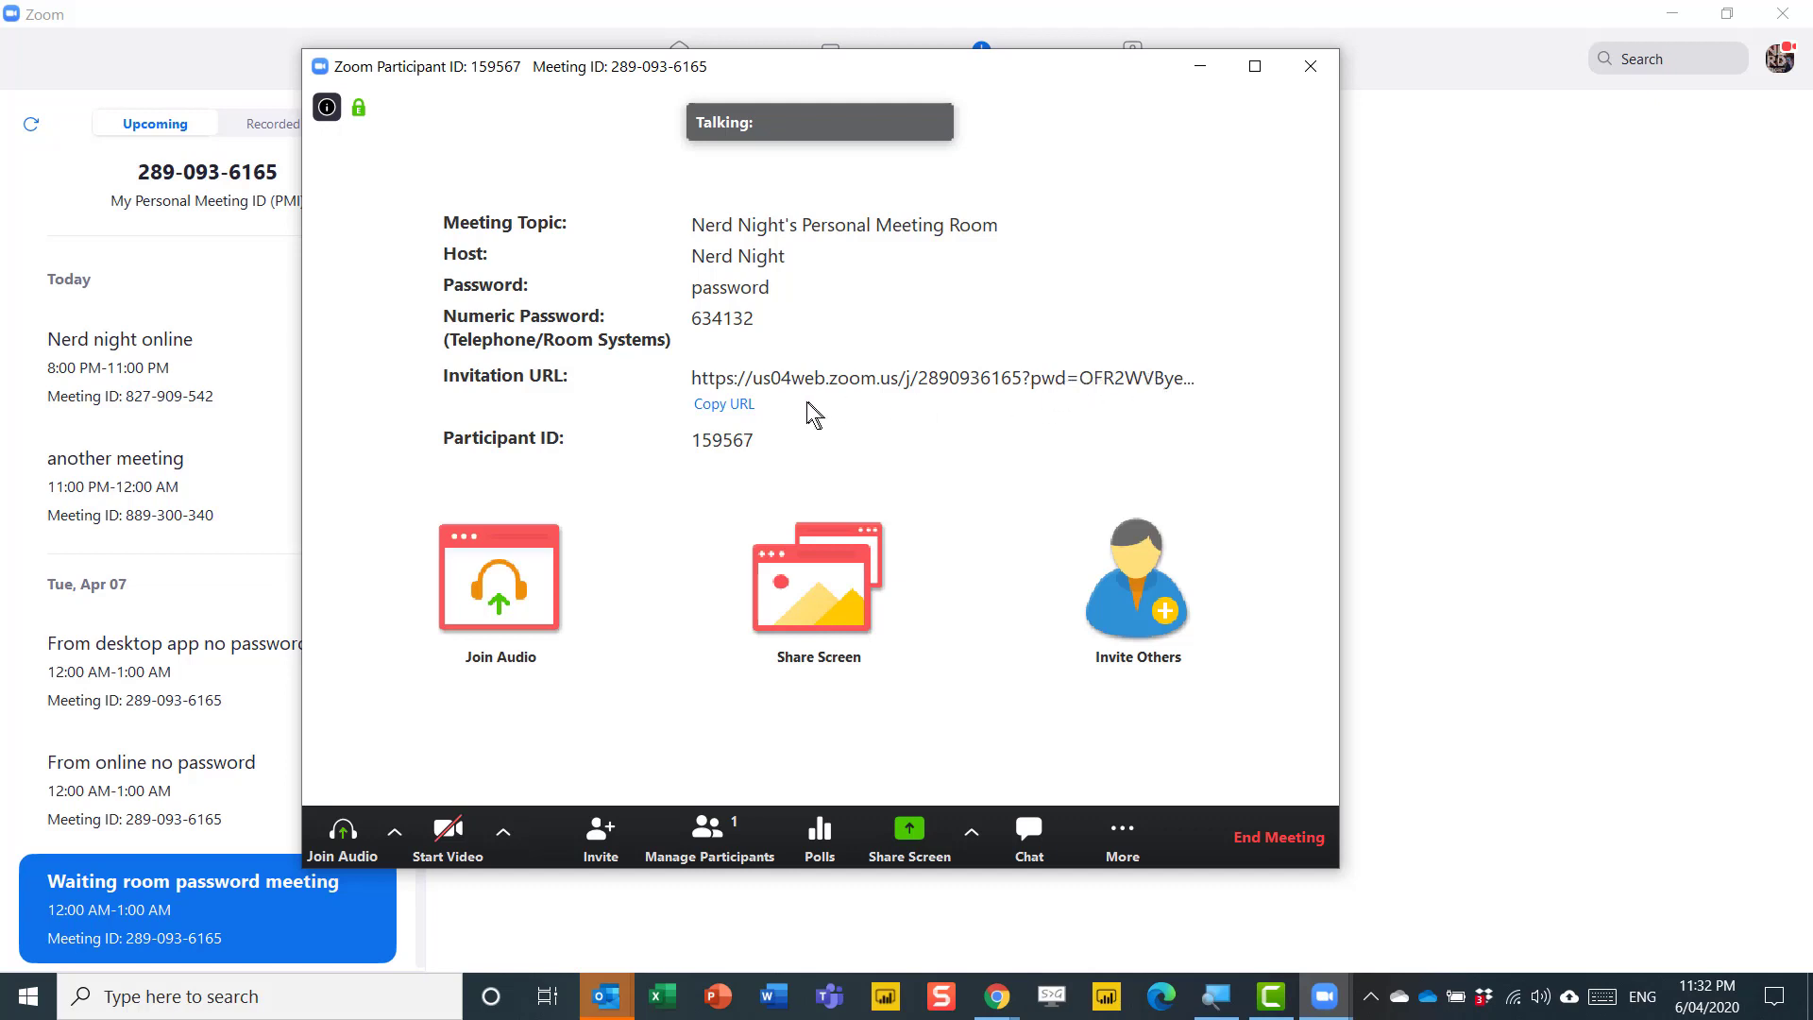
{"action": "left_click", "coordinate": [725, 405]}
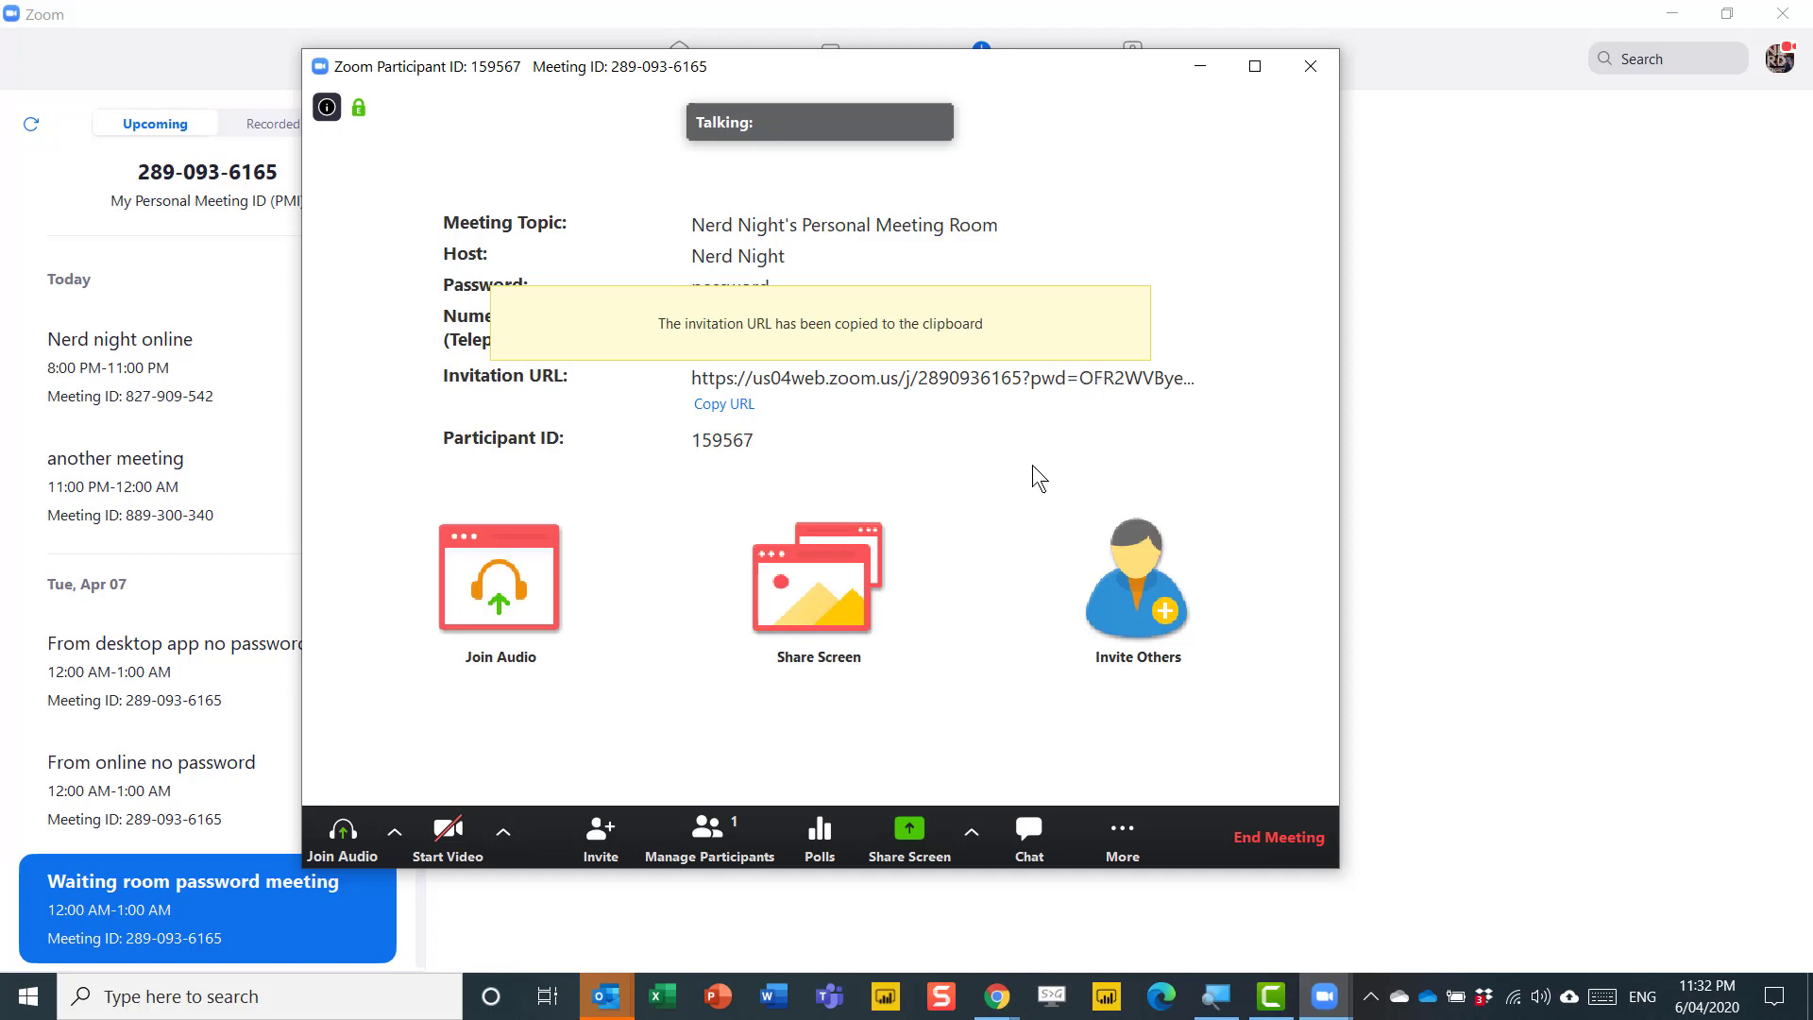
{"action": "key", "text": "alt+Tab"}
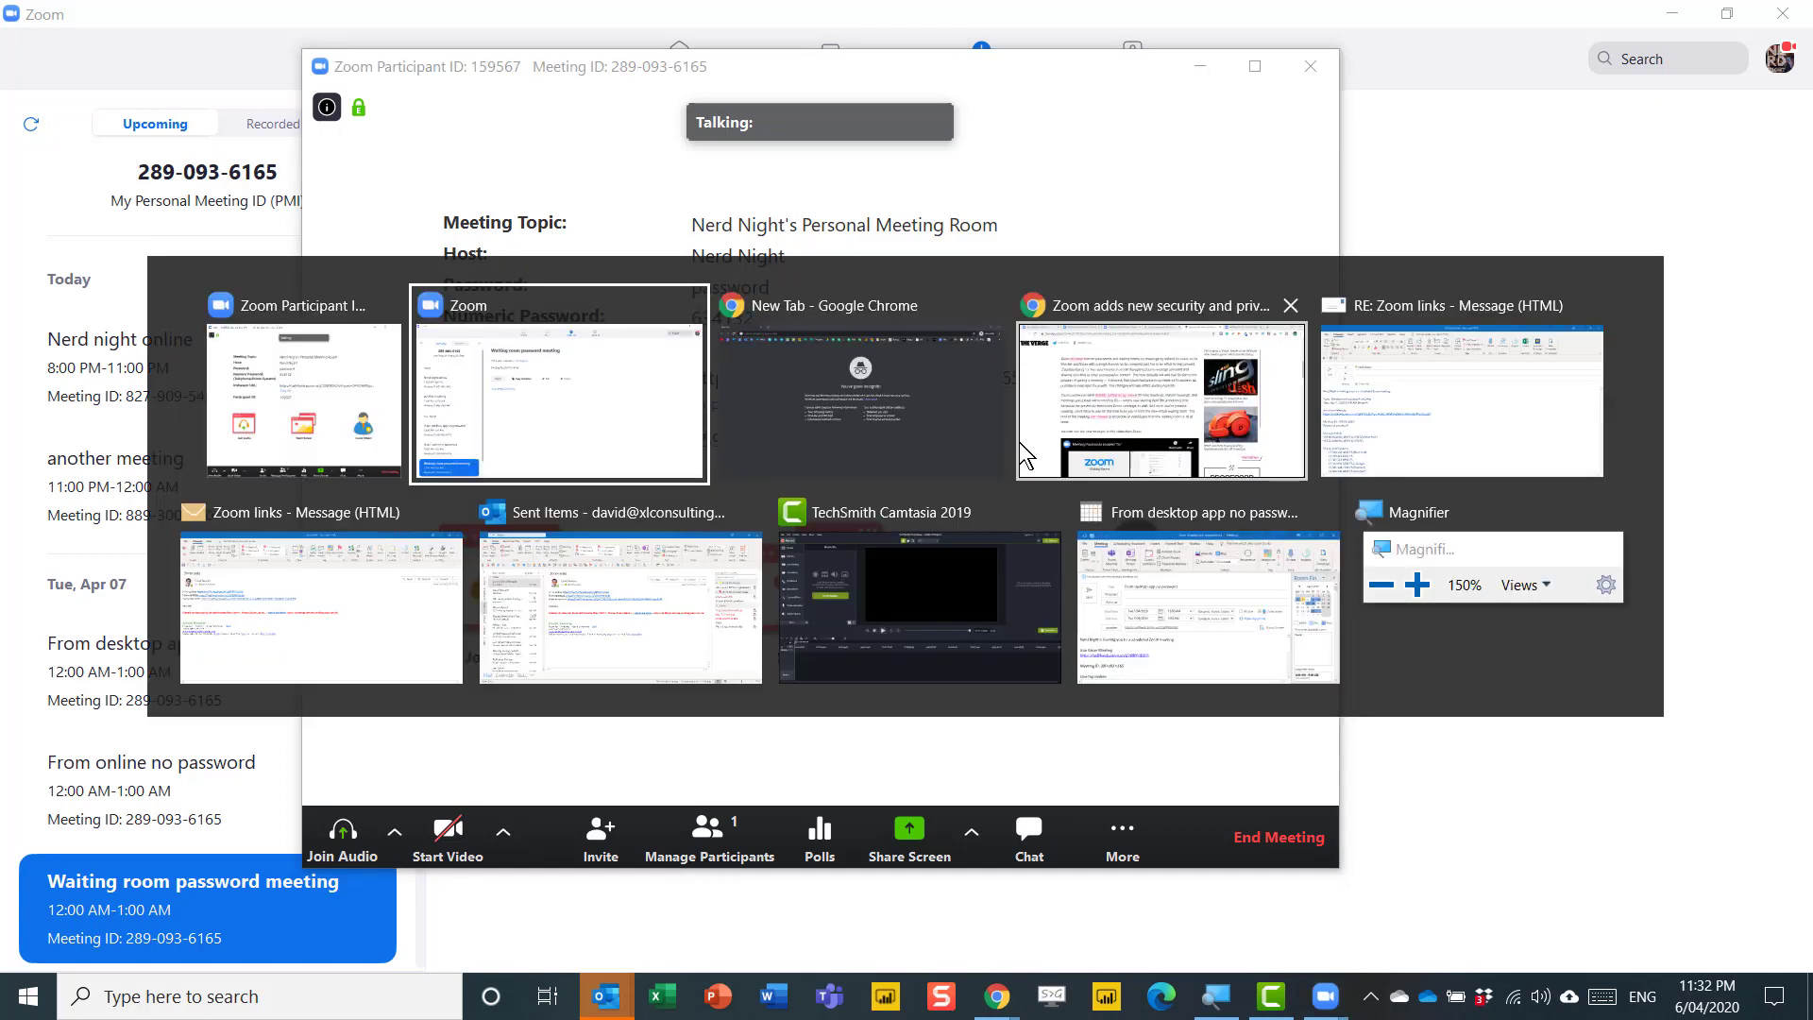
In the incognito window, decline the Zoom app and join from the browser with the prefilled password.
{"action": "left_click", "coordinate": [811, 421]}
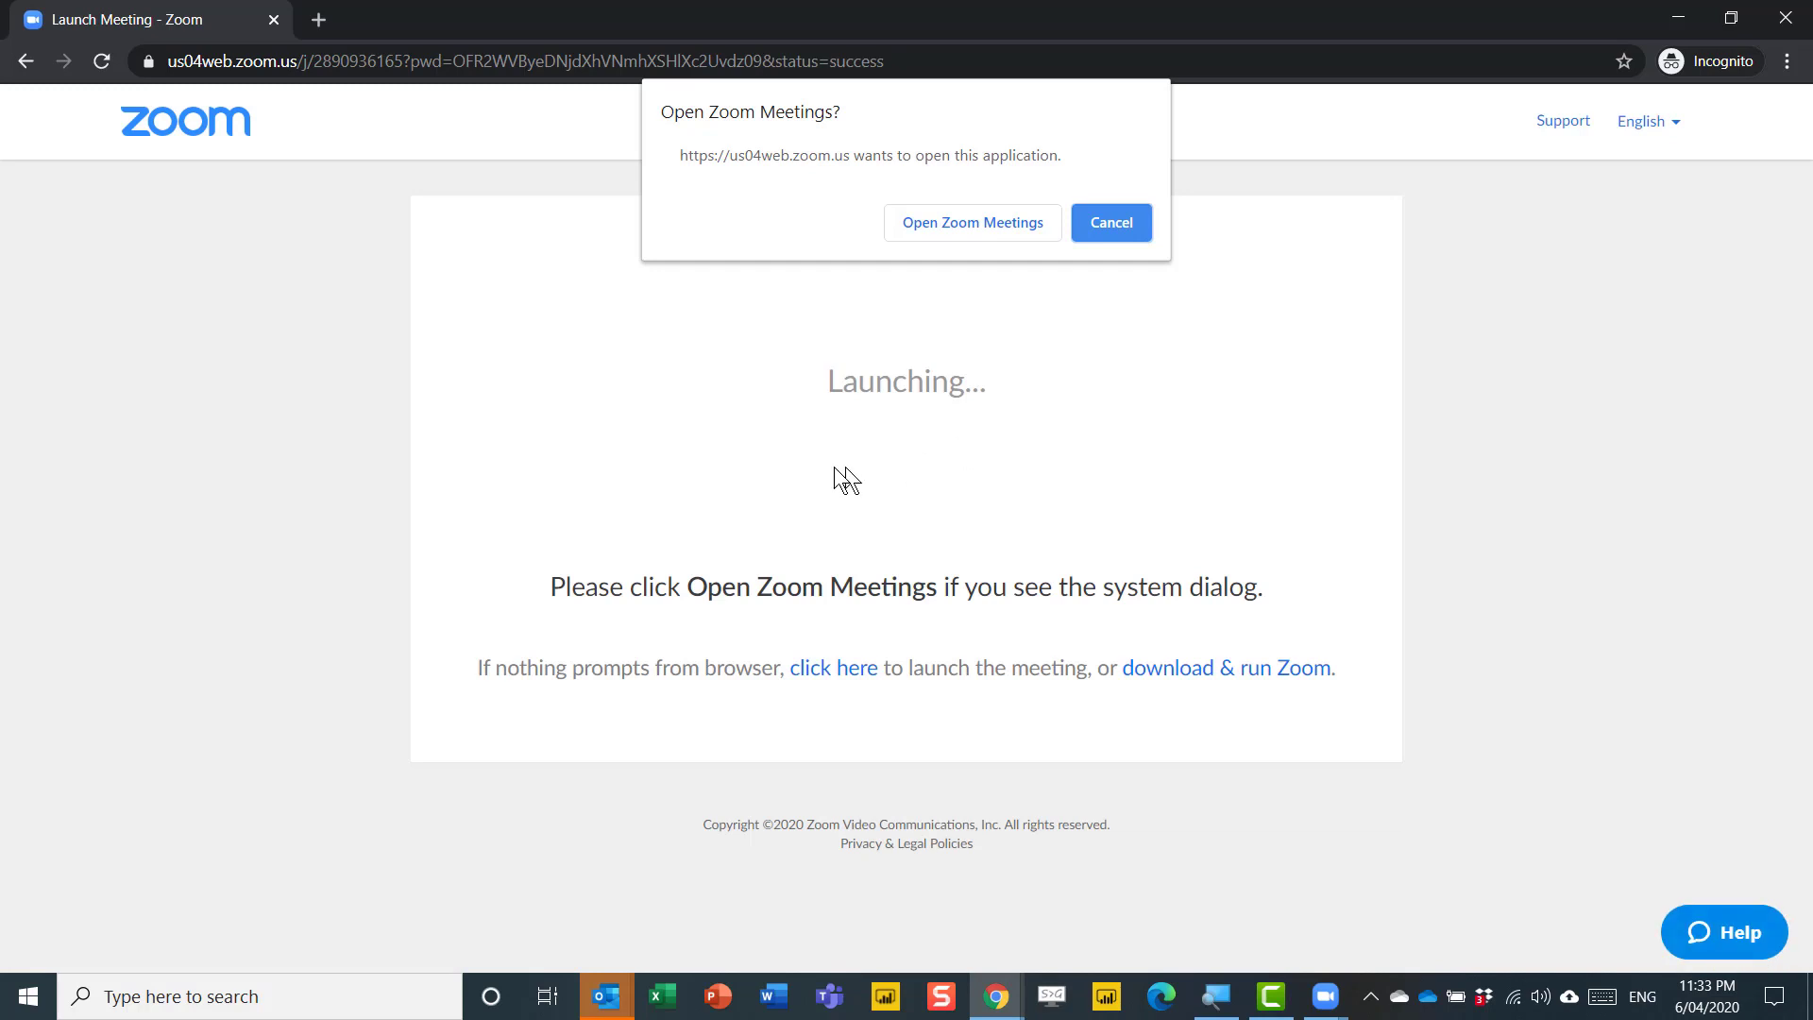
{"action": "left_click", "coordinate": [1097, 223]}
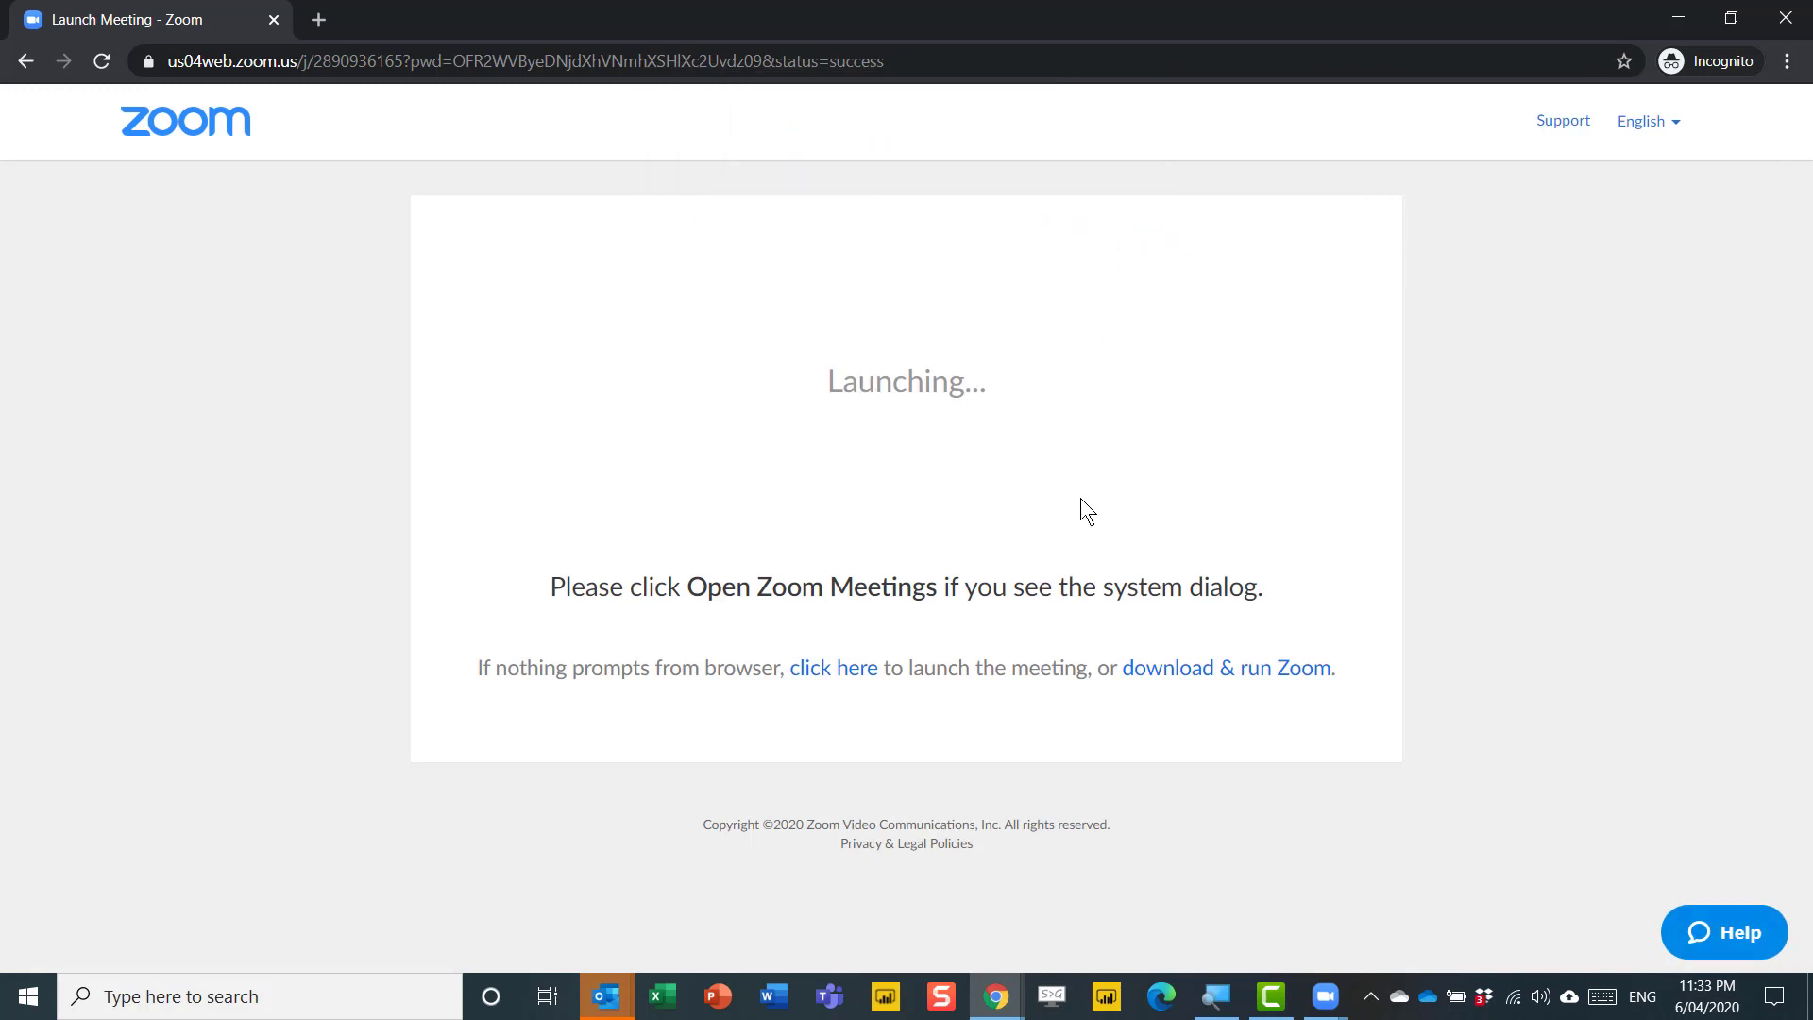
{"action": "left_click", "coordinate": [841, 671]}
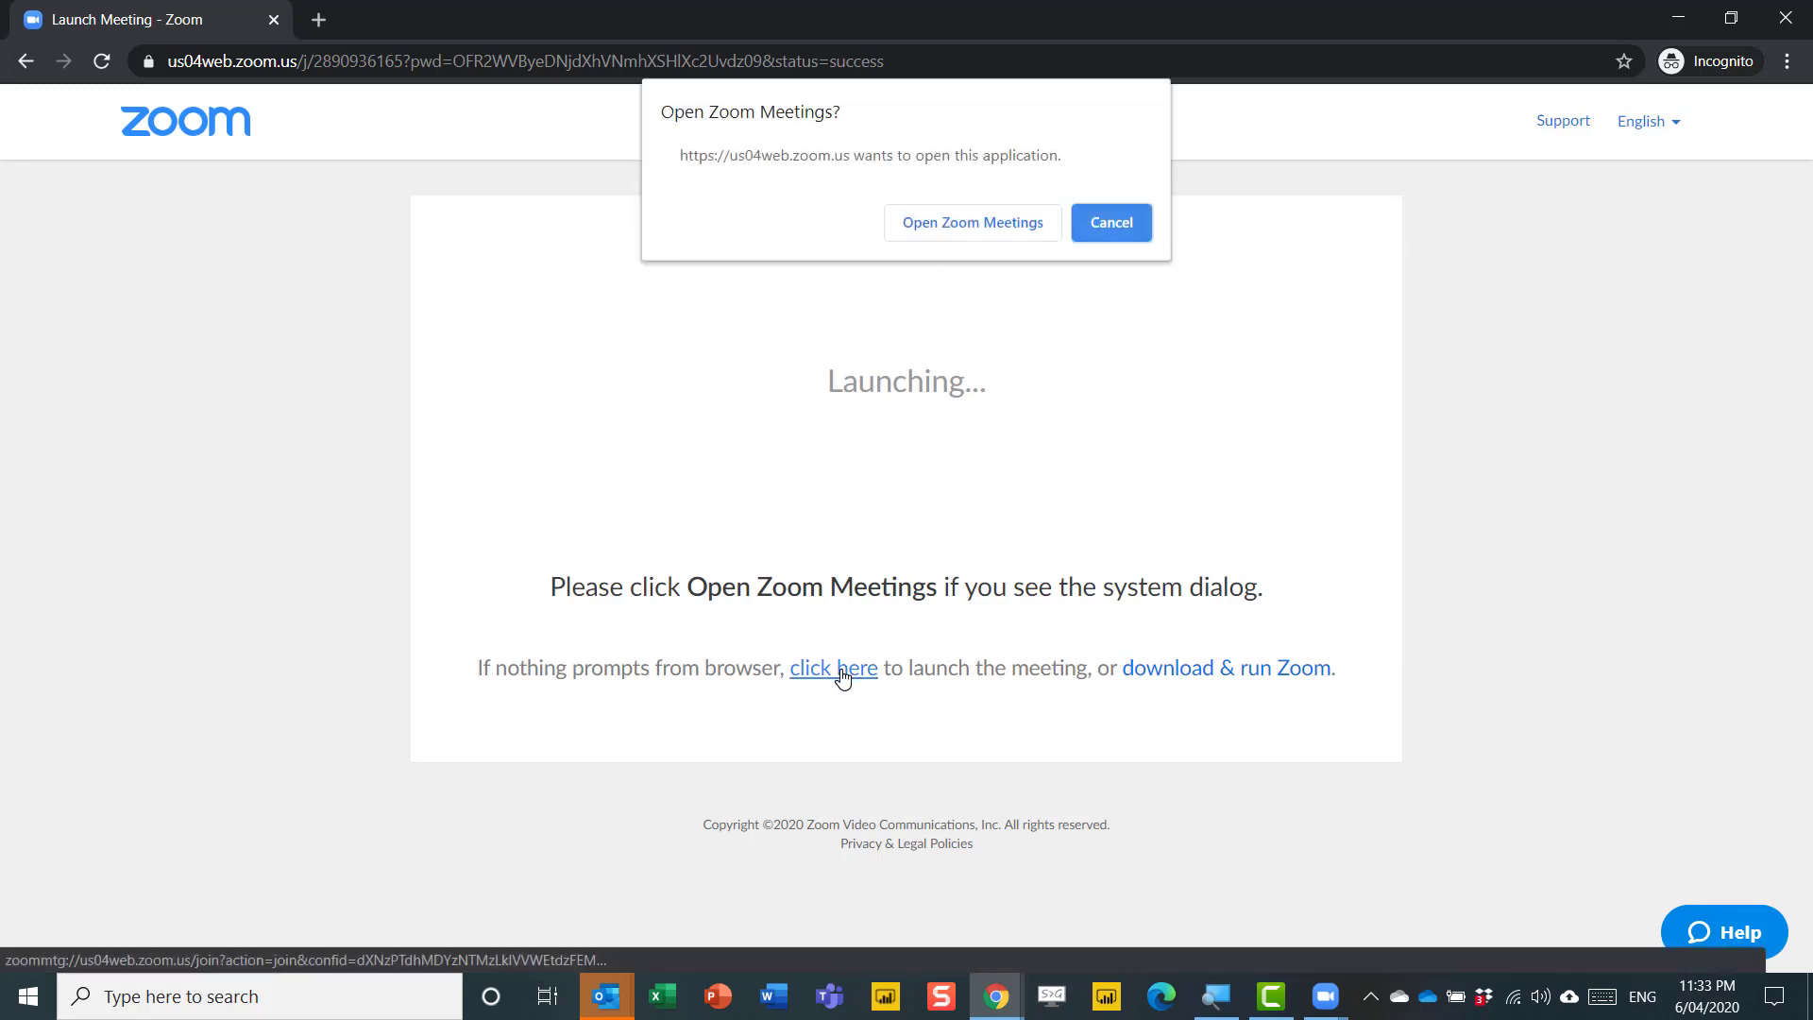
{"action": "left_click", "coordinate": [1103, 223]}
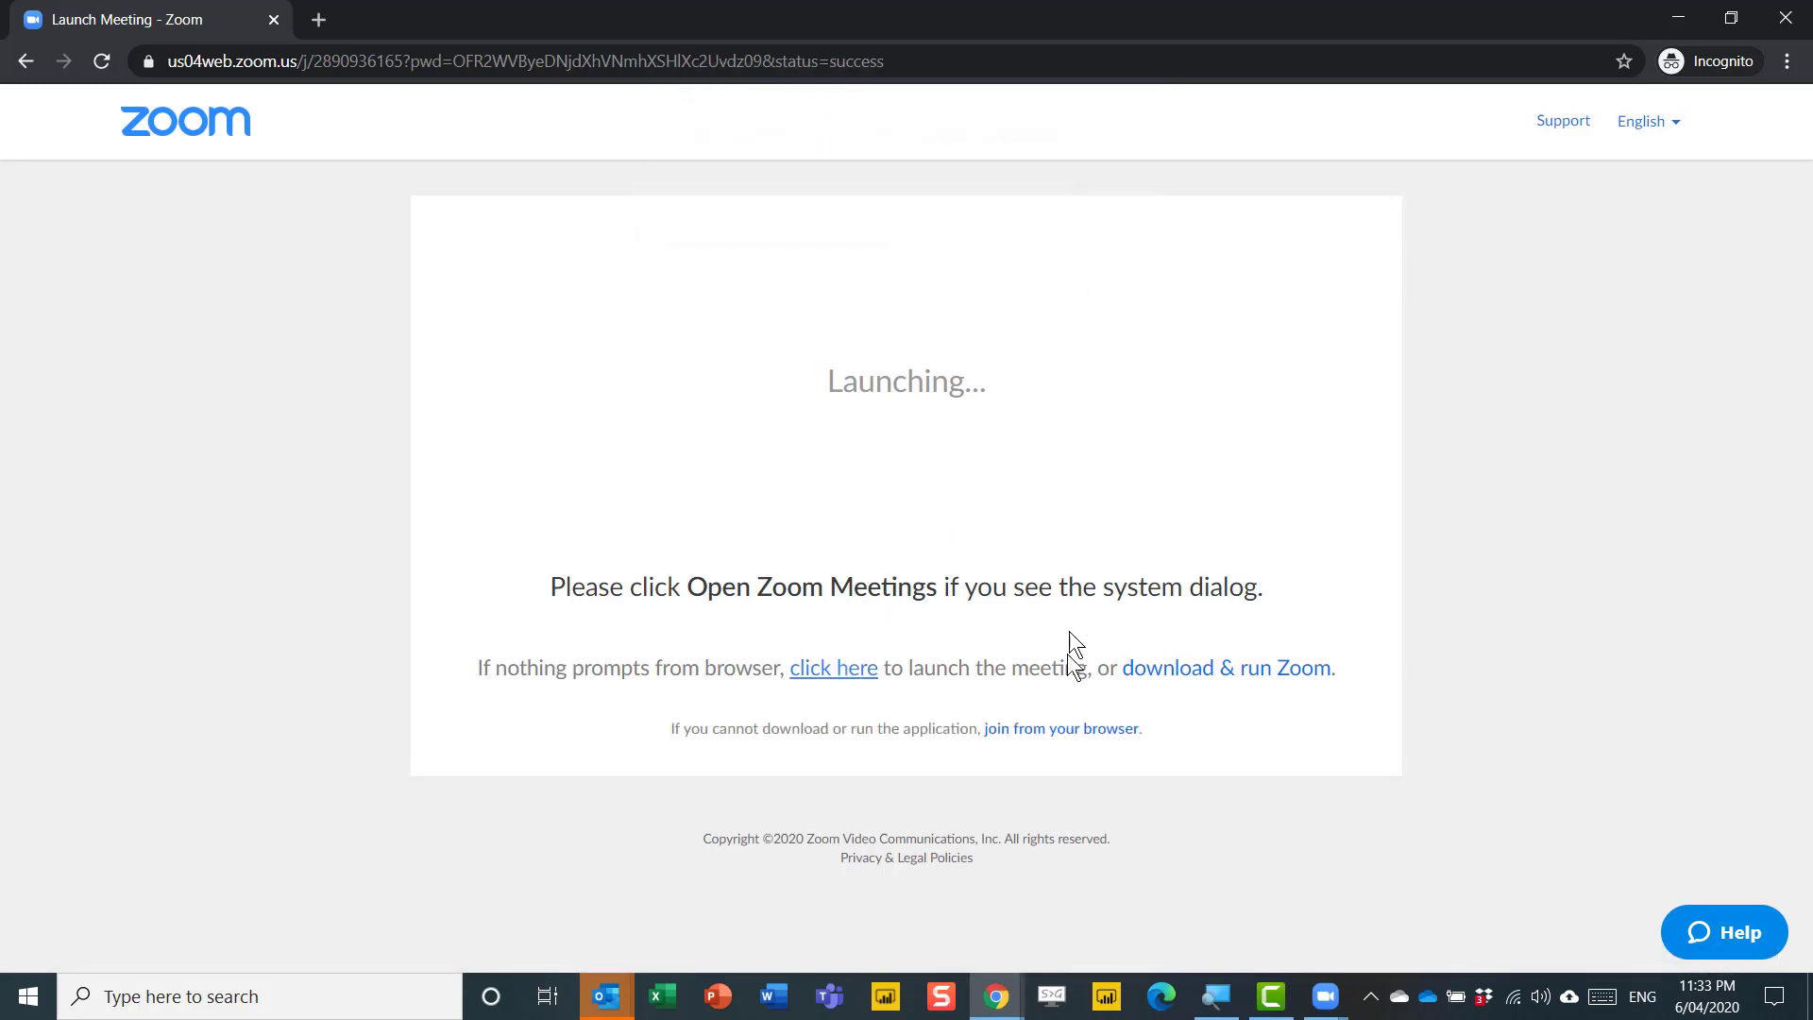
{"action": "left_click", "coordinate": [1017, 731]}
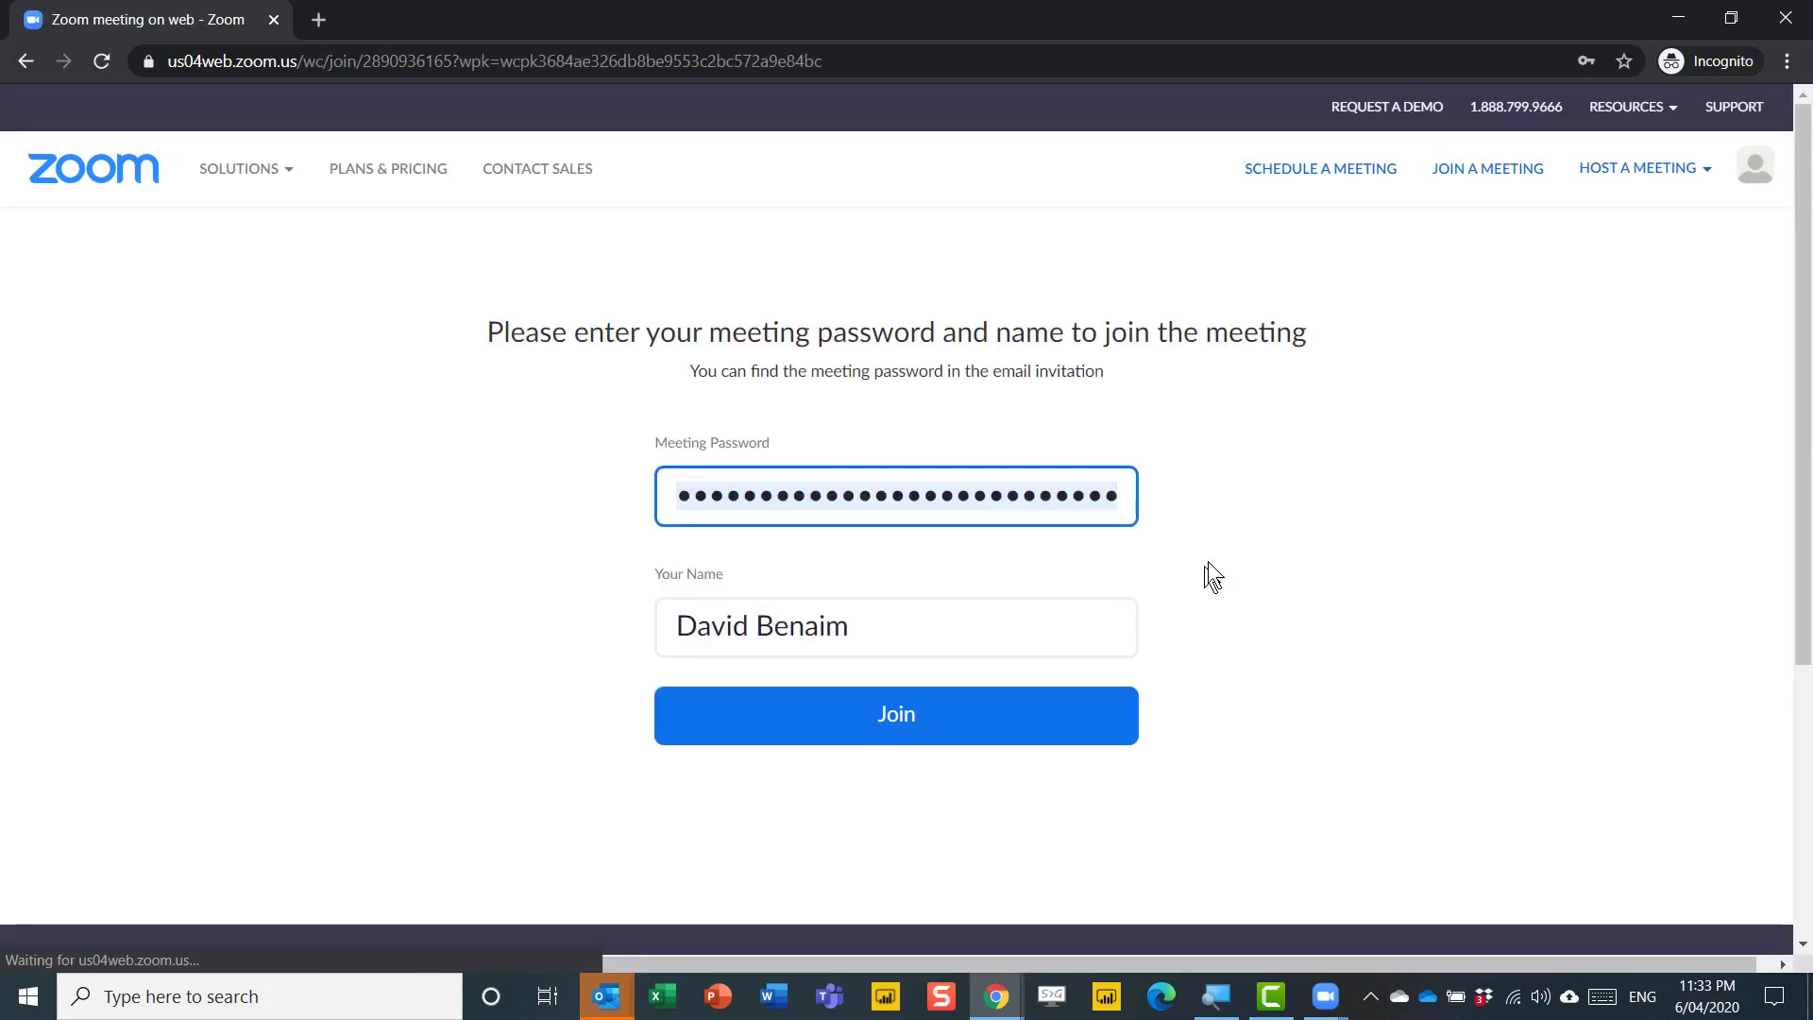
{"action": "left_click", "coordinate": [867, 740]}
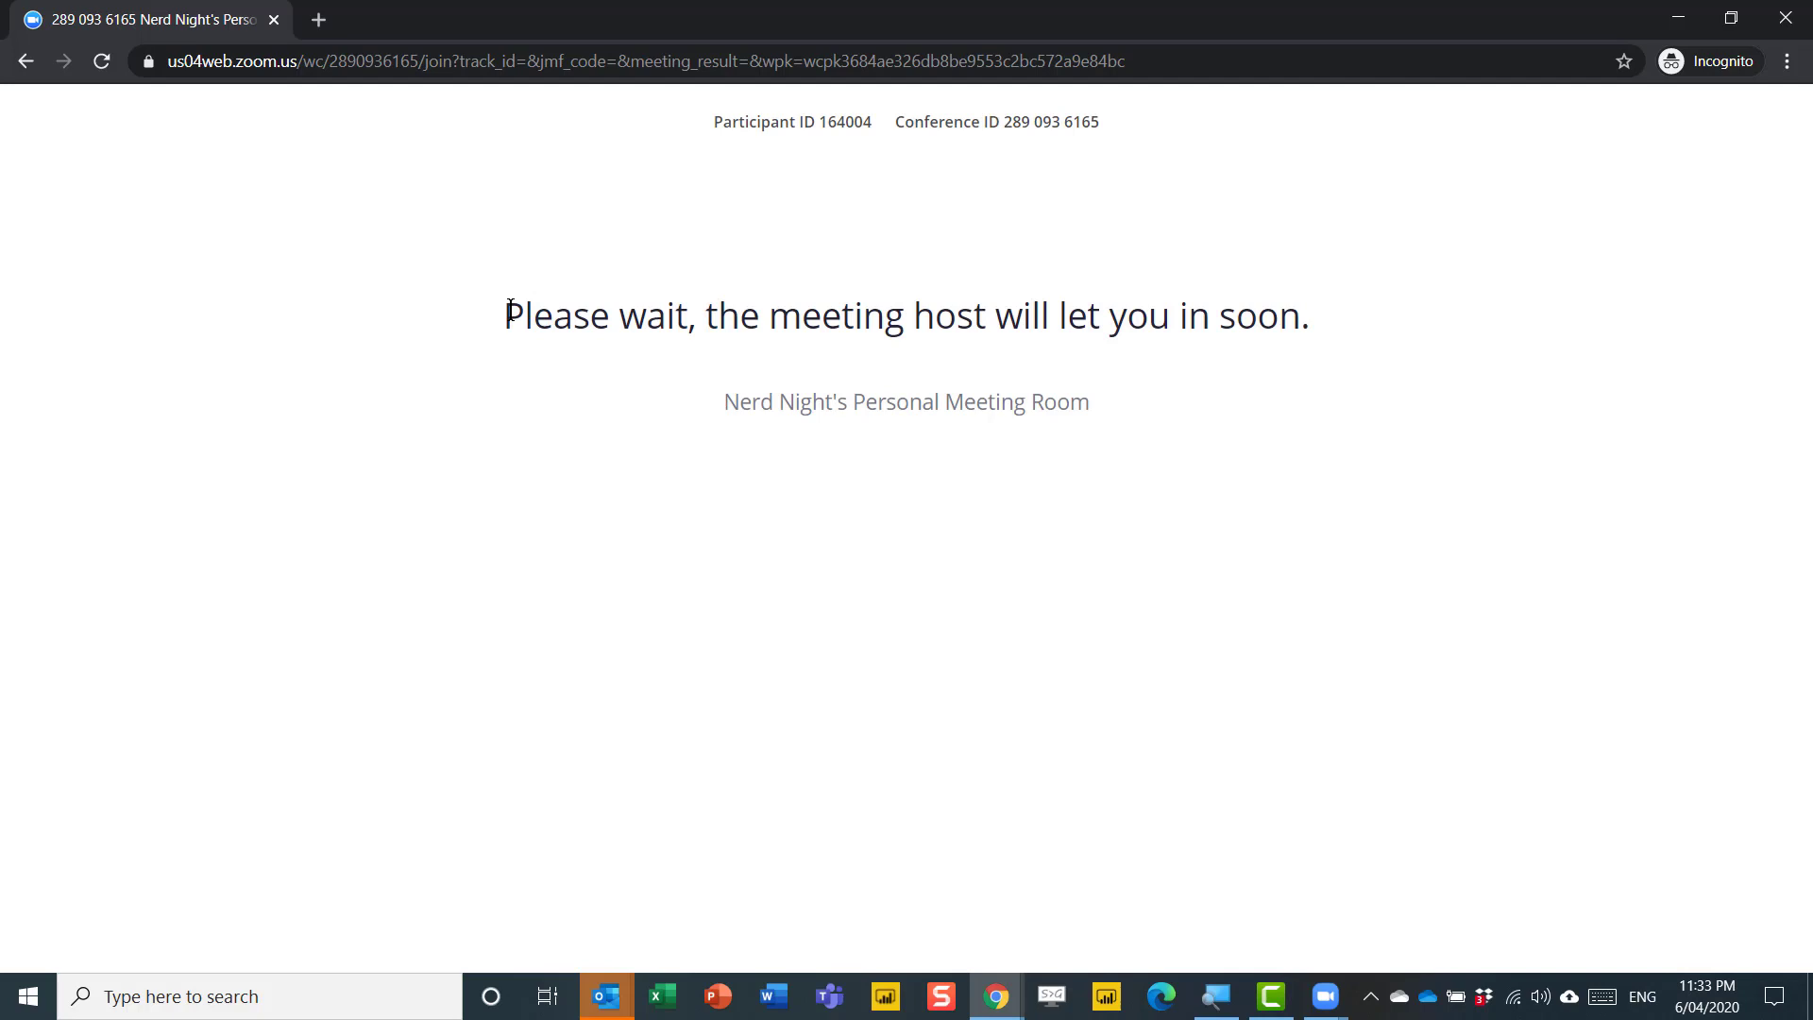
Highlight the waiting-room message, then switch back to the Zoom desktop app.
{"action": "left_click_drag", "start_coordinate": [505, 314], "coordinate": [1248, 427]}
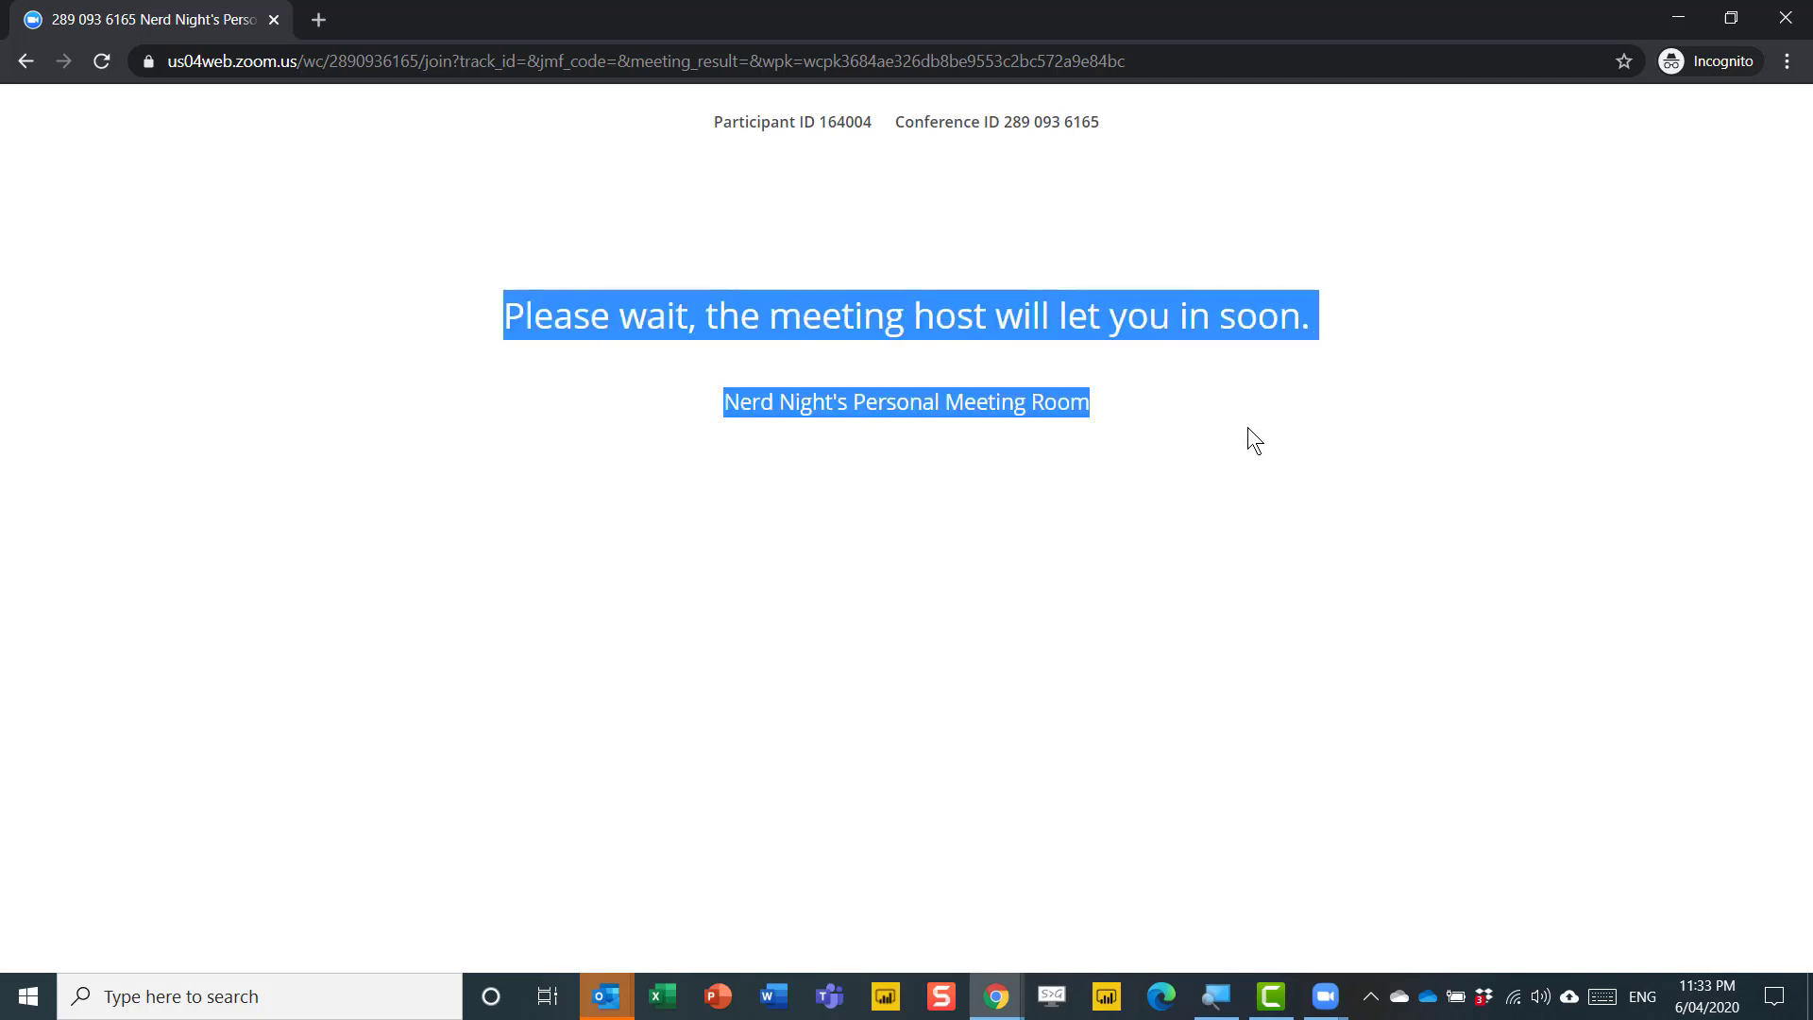
{"action": "left_click", "coordinate": [1189, 406]}
{"action": "key", "text": "alt+Tab"}
{"action": "key", "text": "Tab"}
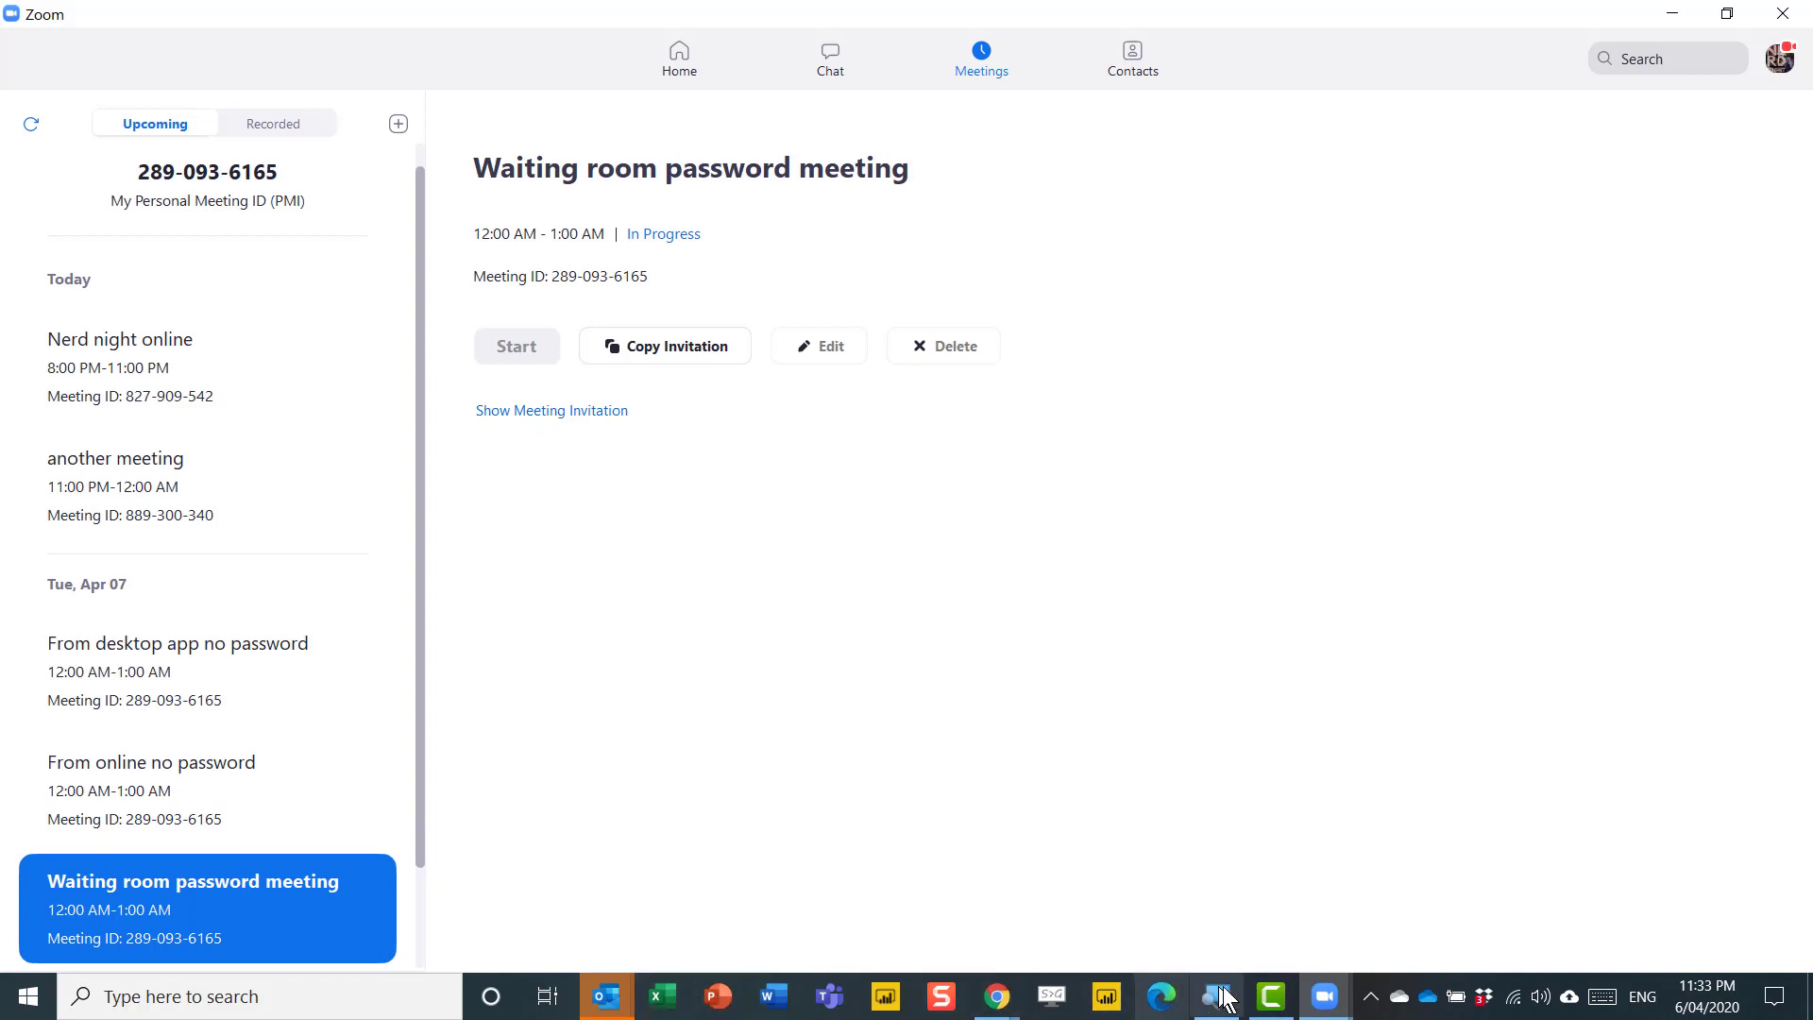
Open the running meeting's participants list full-screen and admit the waiting browser guest.
{"action": "left_click", "coordinate": [1324, 998]}
{"action": "left_click", "coordinate": [1426, 896]}
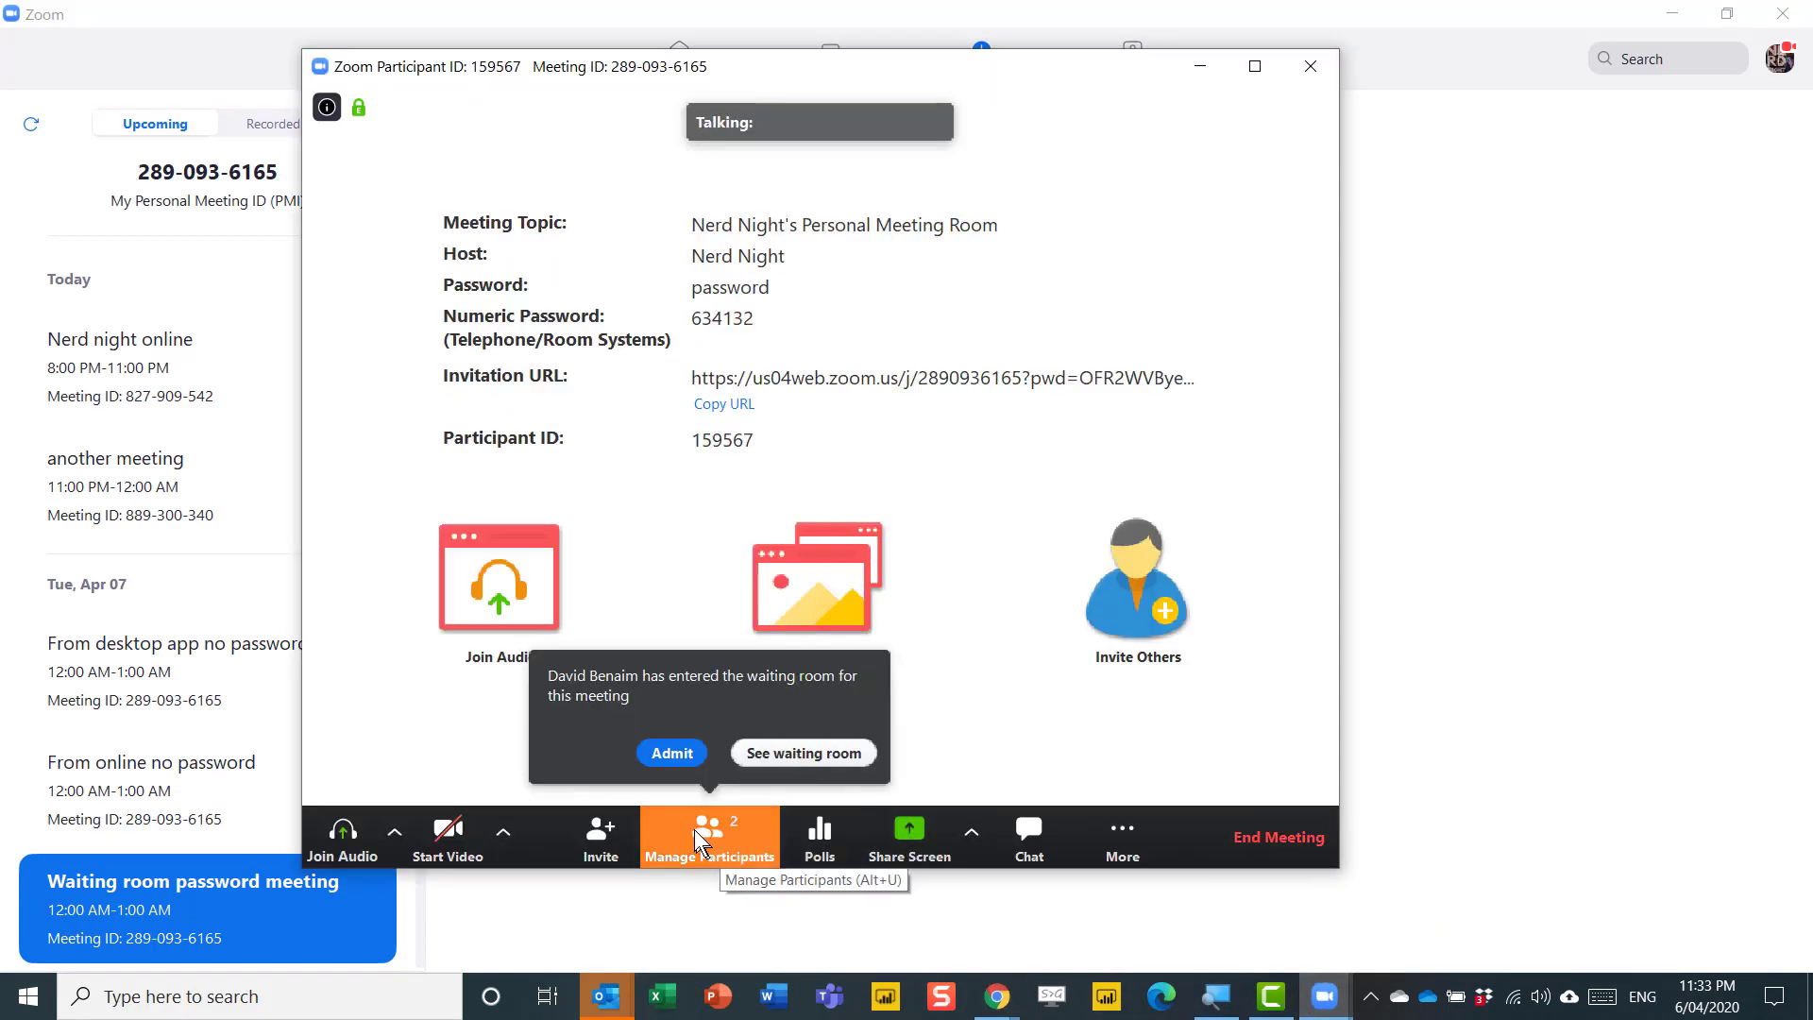
{"action": "left_click", "coordinate": [776, 756]}
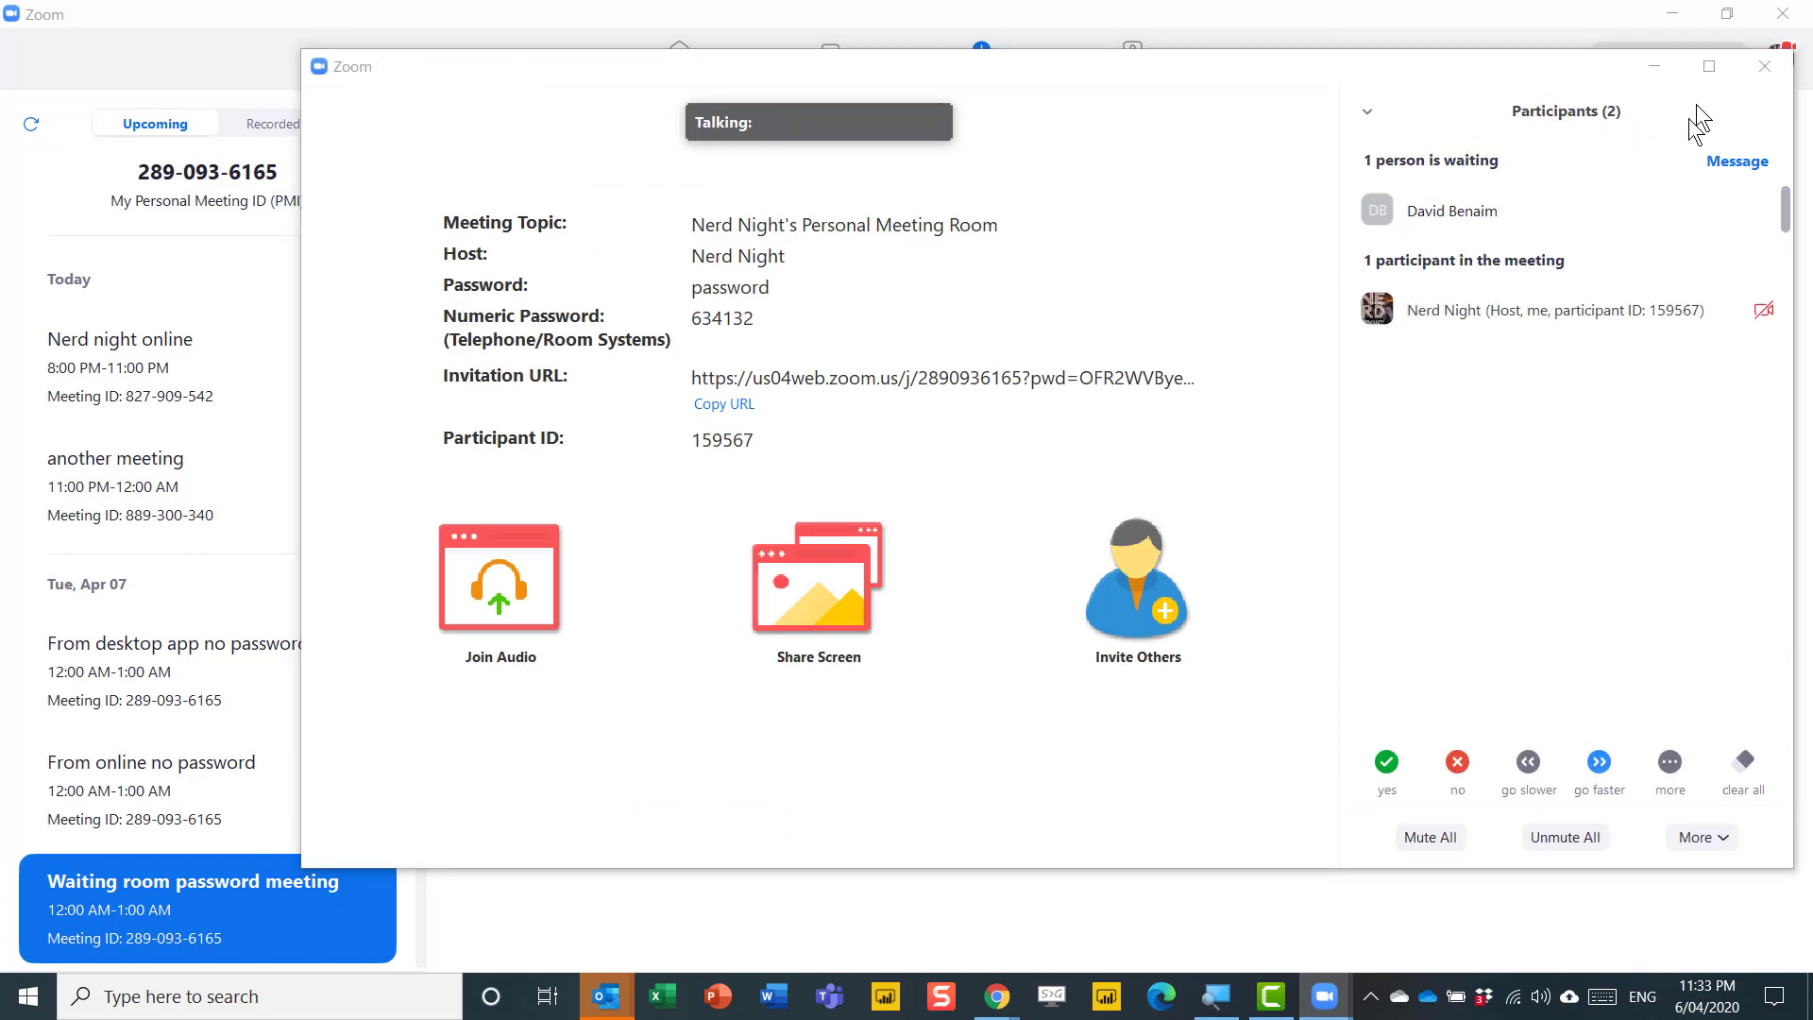
{"action": "left_click", "coordinate": [1709, 66]}
{"action": "mouse_move", "coordinate": [1559, 179]}
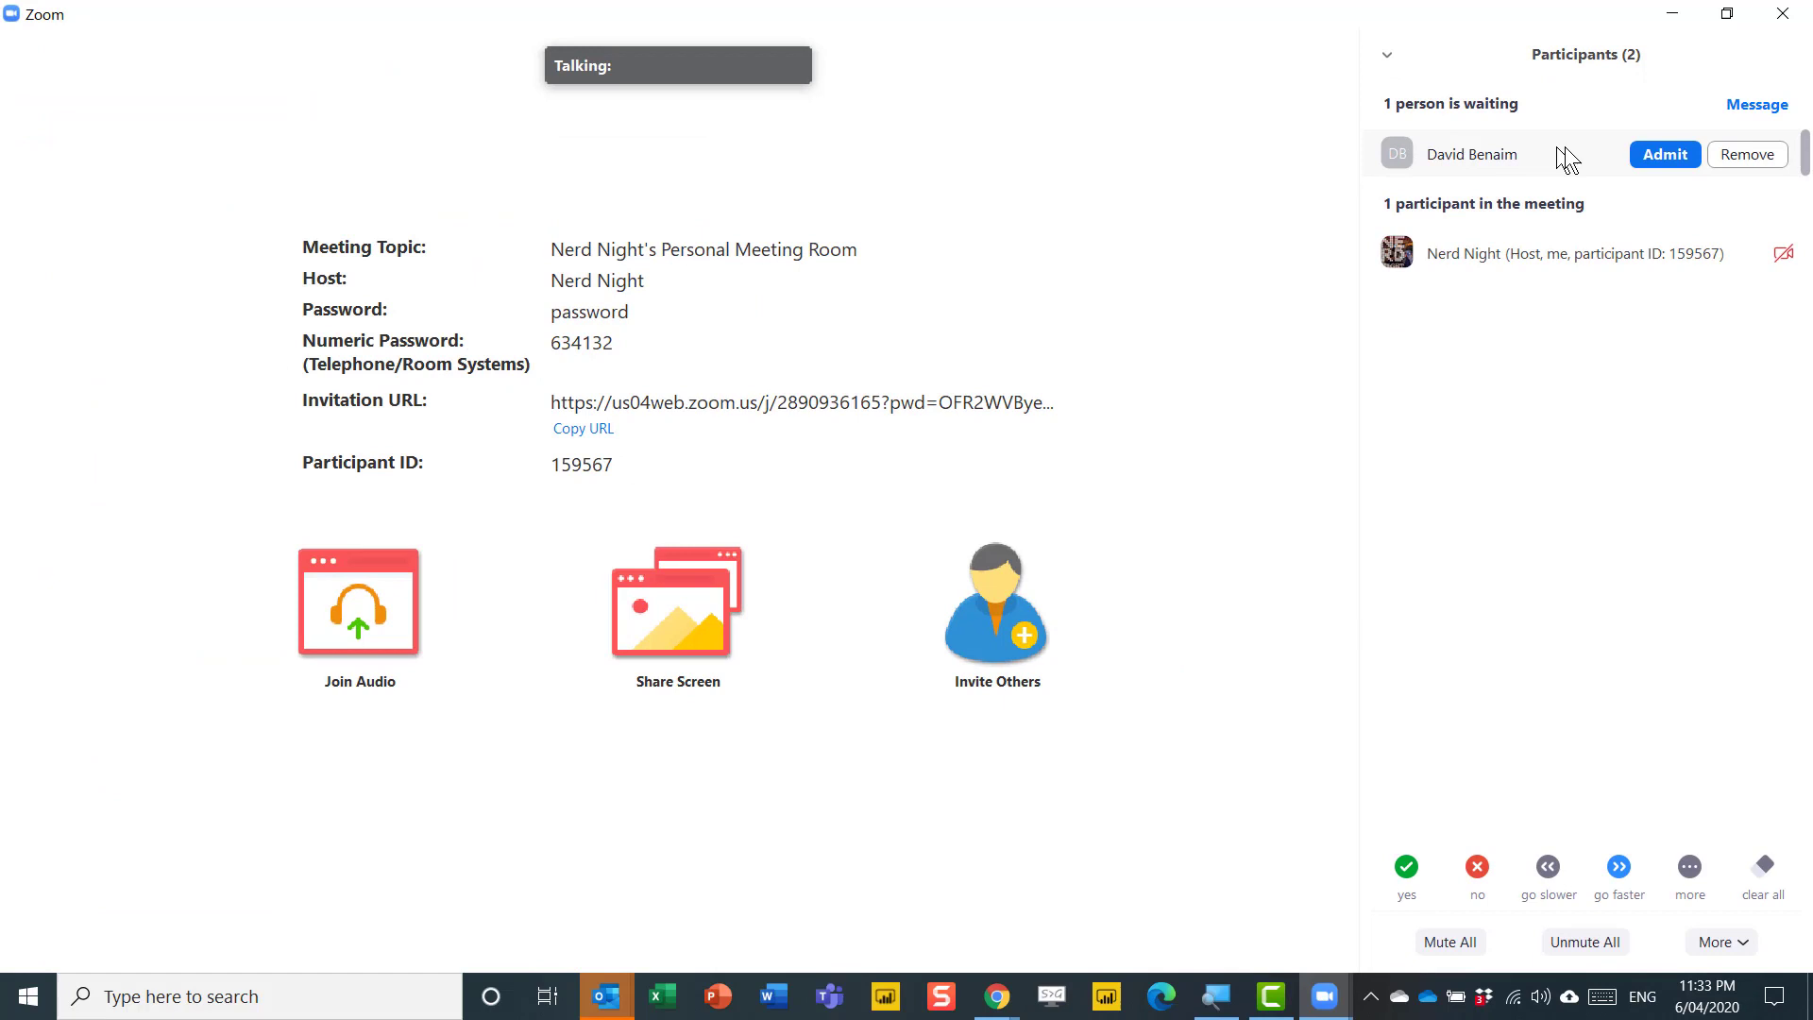
{"action": "left_click", "coordinate": [1646, 155]}
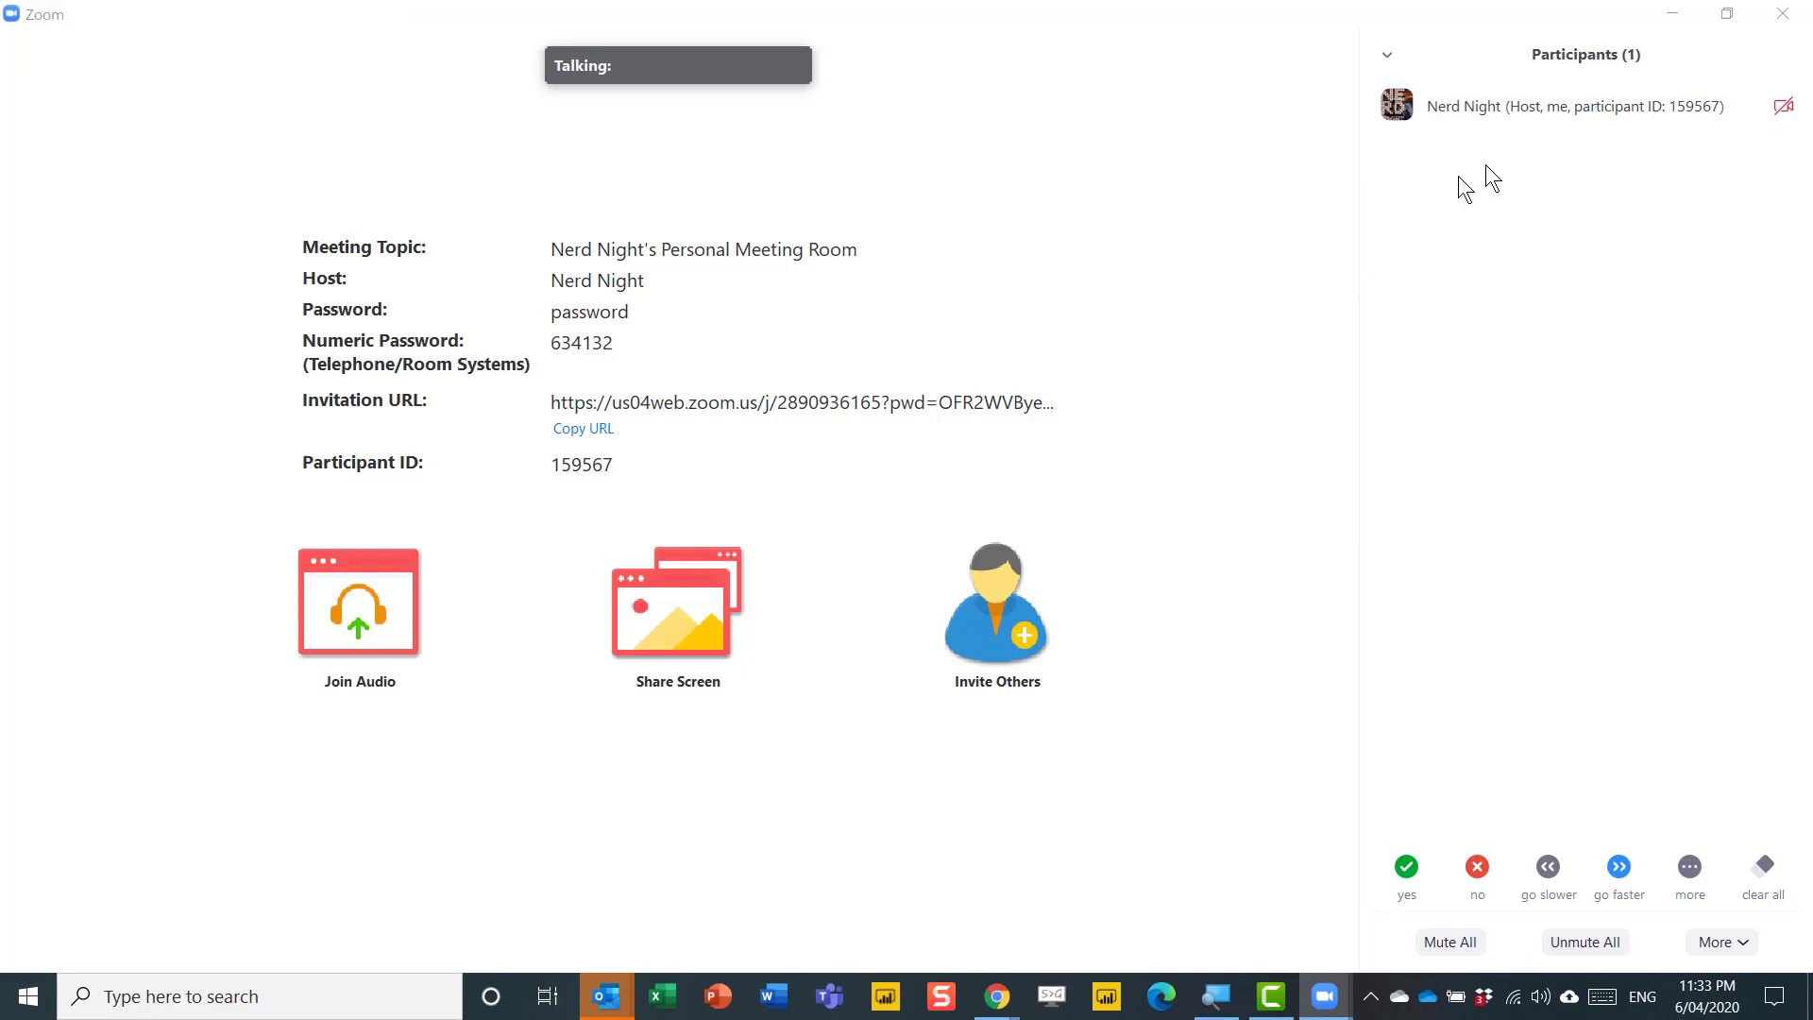
Dismiss the browser meeting's audio options, then bring the Zoom desktop Meetings list forward.
{"action": "key", "text": "alt+Tab"}
{"action": "key", "text": "alt+Tab"}
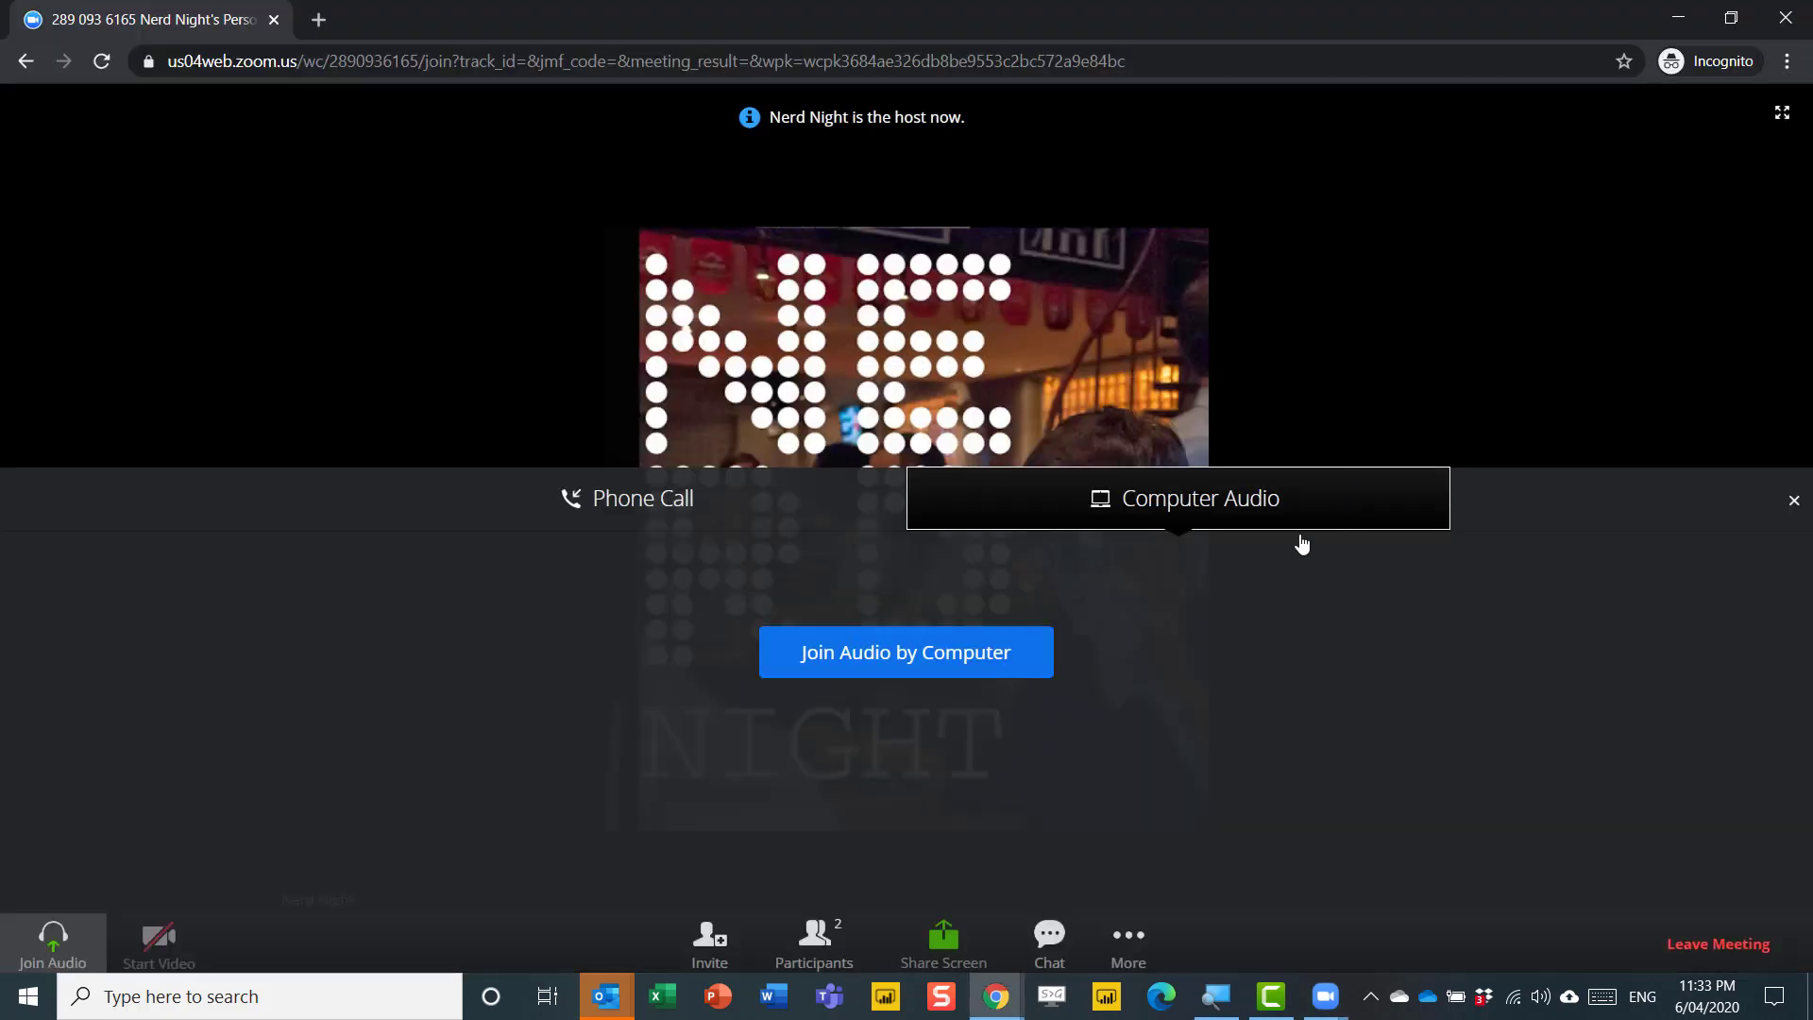
{"action": "left_click", "coordinate": [1794, 501]}
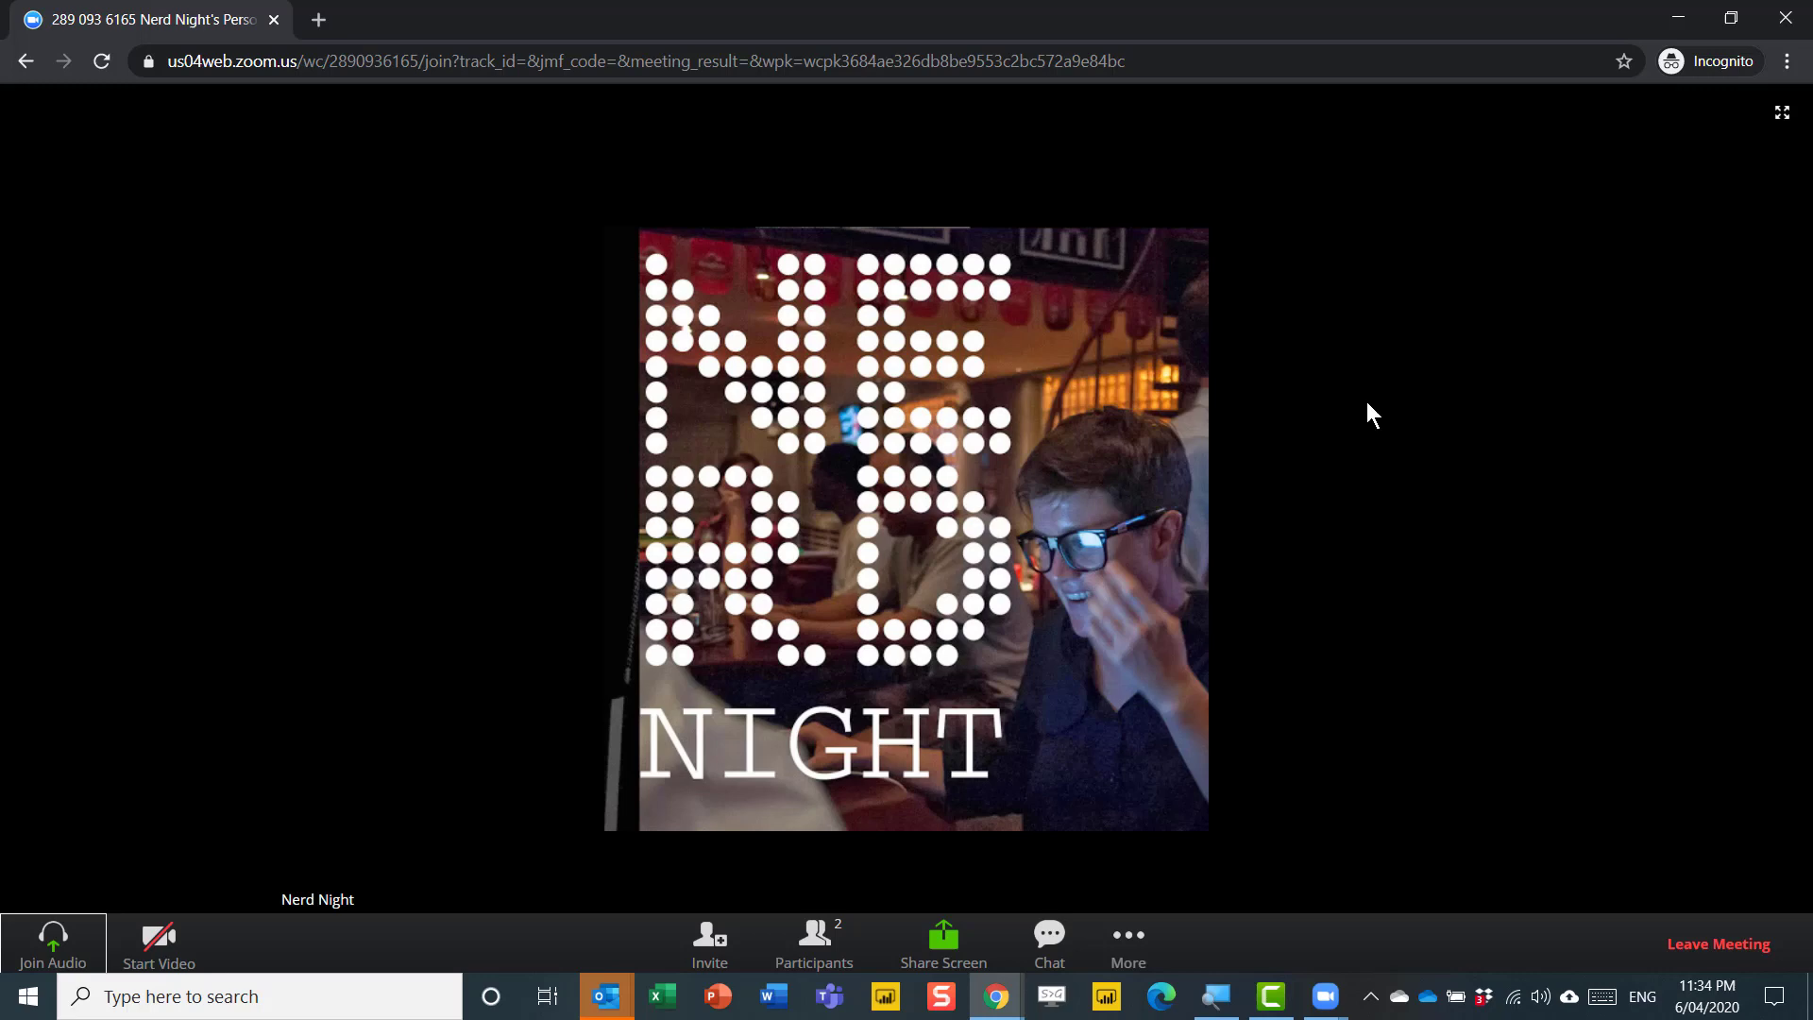
{"action": "key", "text": "alt+Tab"}
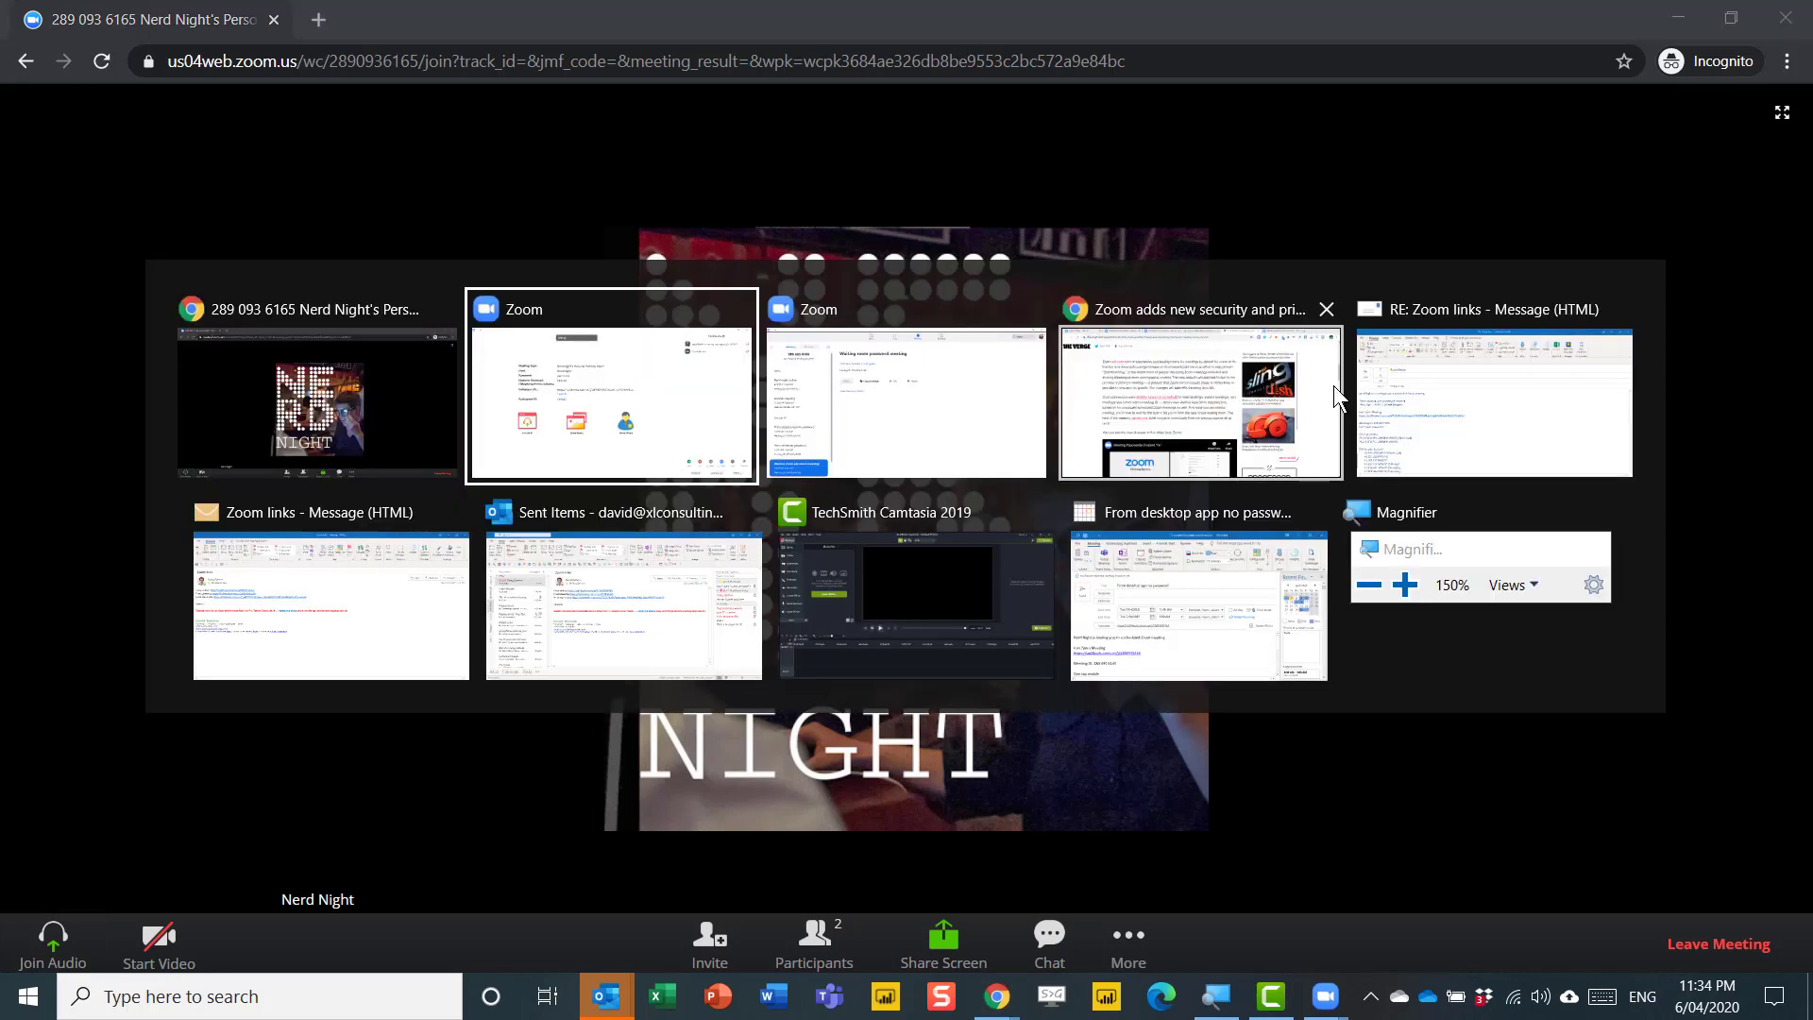
{"action": "key", "text": "alt+Tab"}
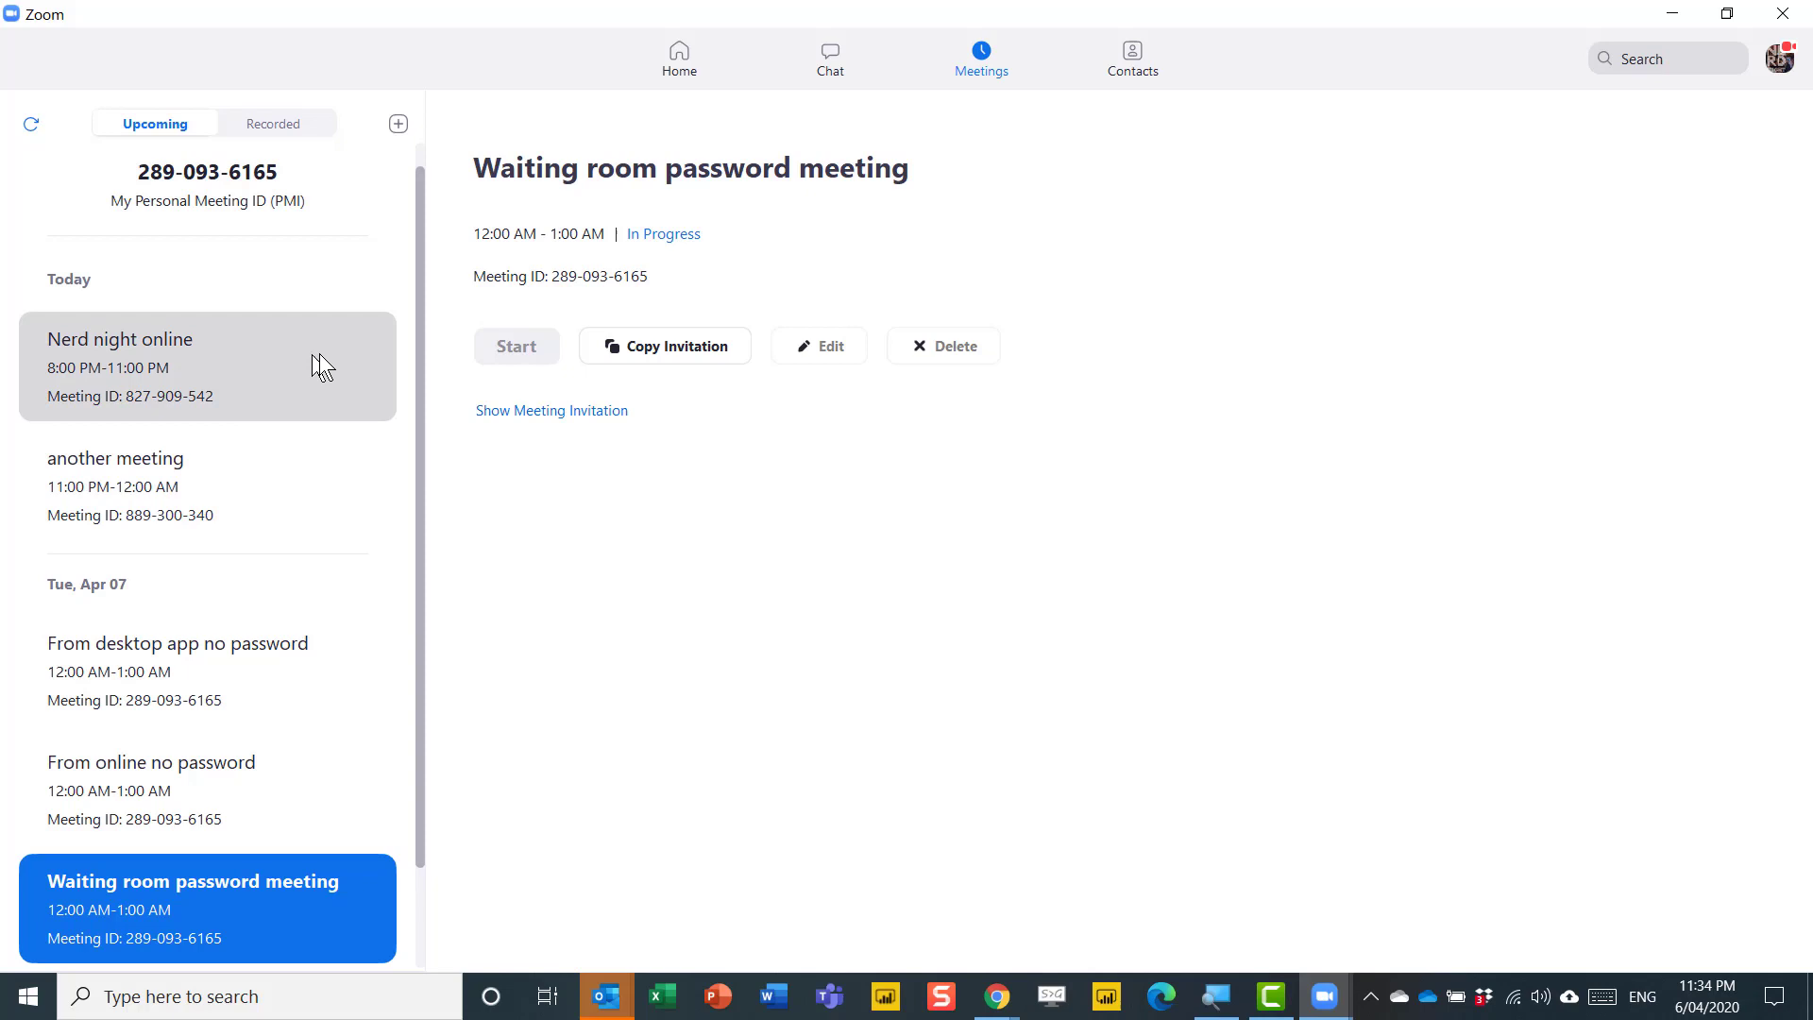
Schedule 'no password or waiting' with password and waiting room both off, then select its join link.
{"action": "scroll", "coordinate": [323, 351], "scroll_direction": "up", "scroll_amount": 1}
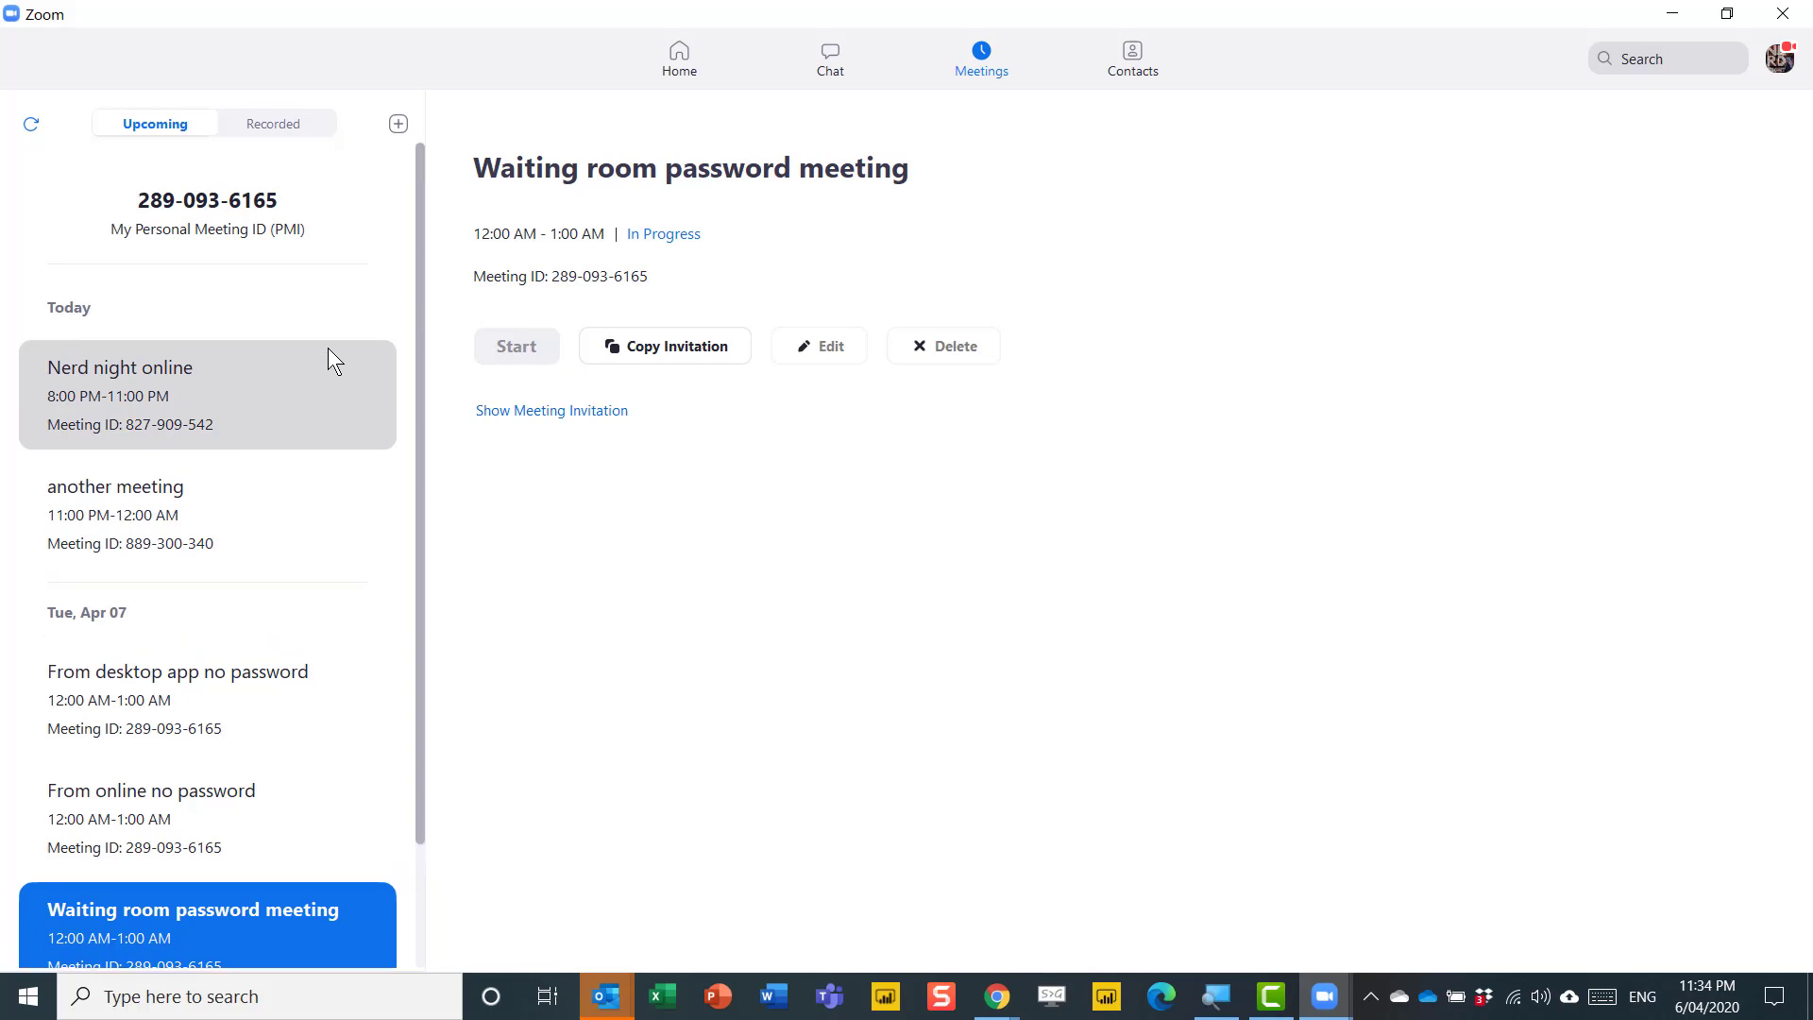
{"action": "left_click", "coordinate": [398, 124]}
{"action": "left_click", "coordinate": [520, 167]}
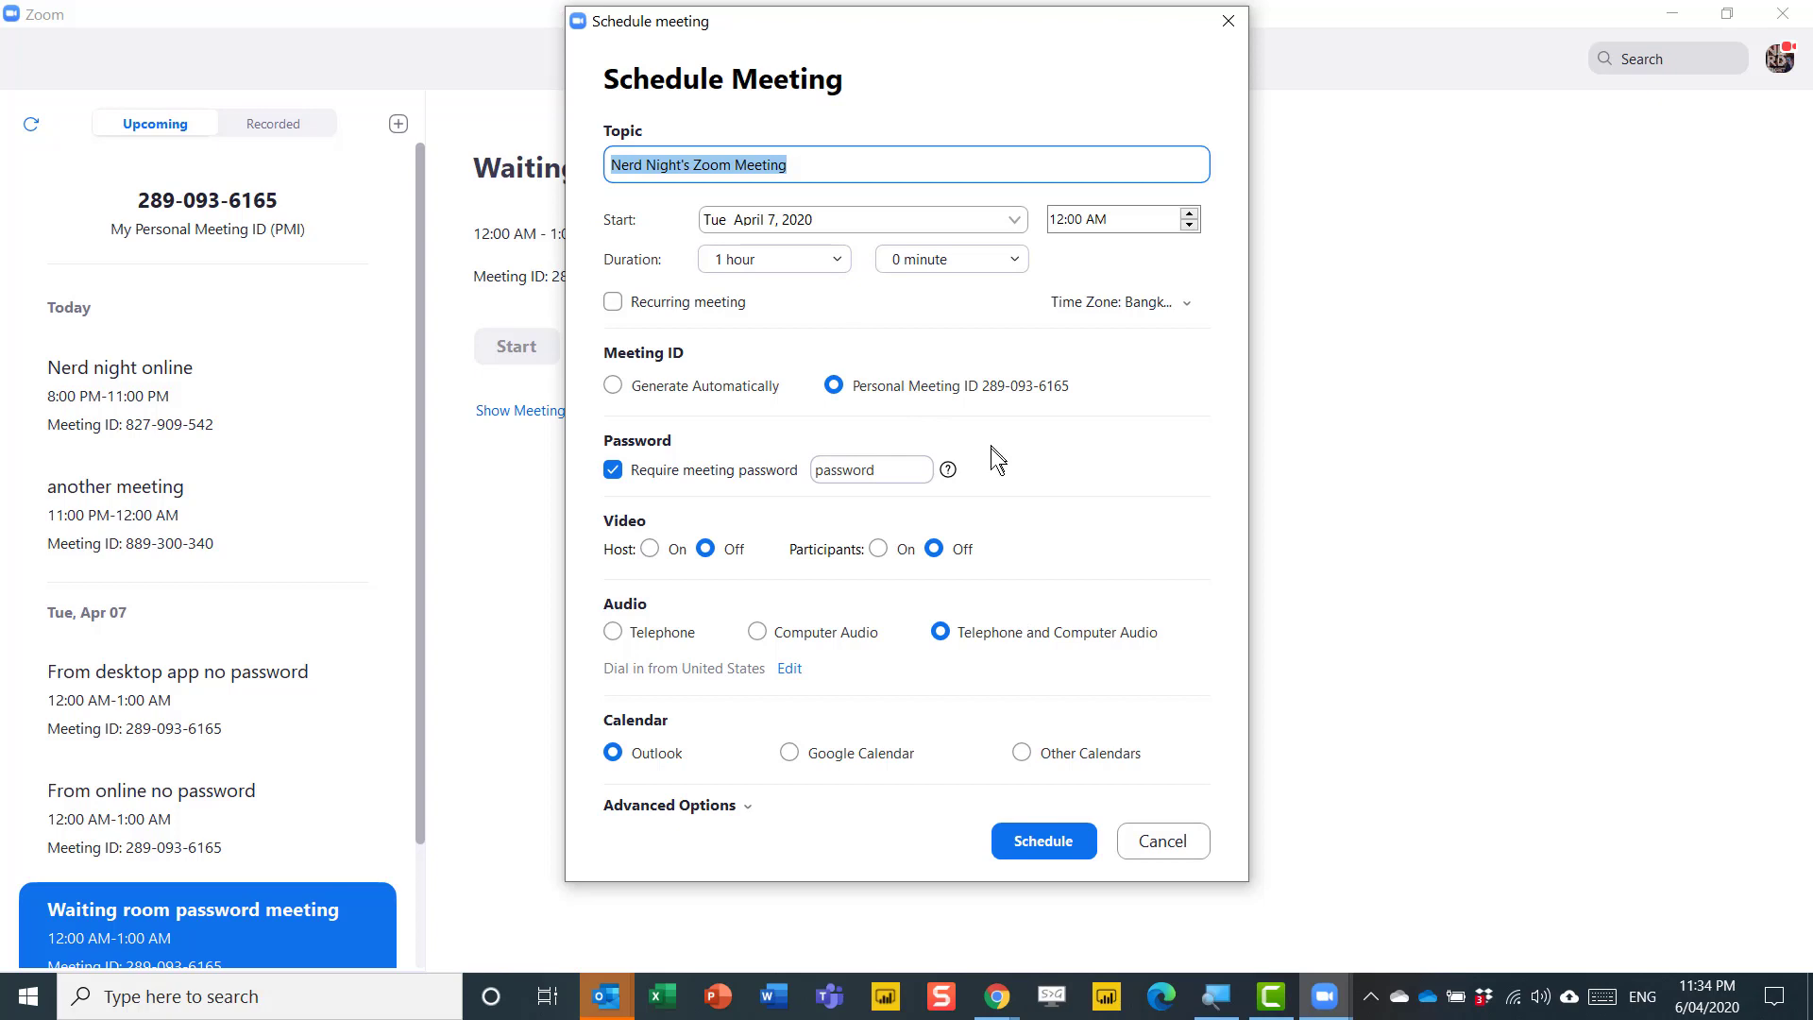
{"action": "left_click", "coordinate": [614, 472]}
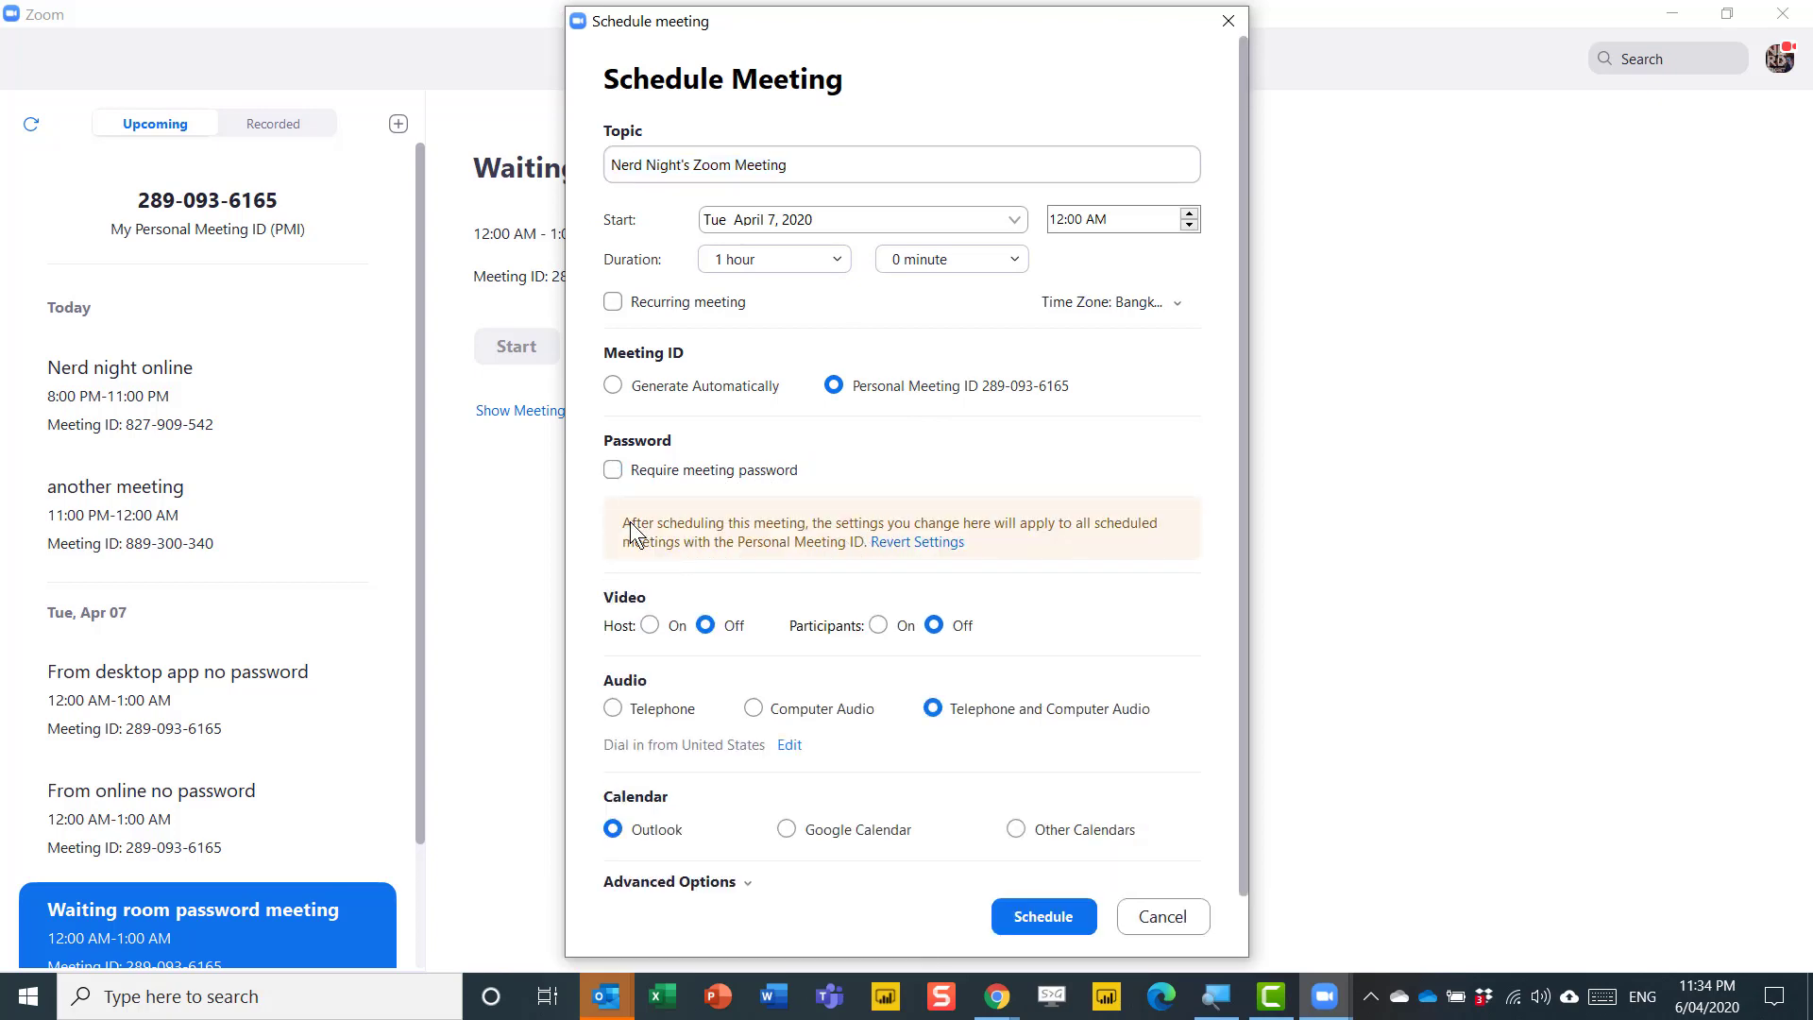
{"action": "left_click", "coordinate": [649, 882]}
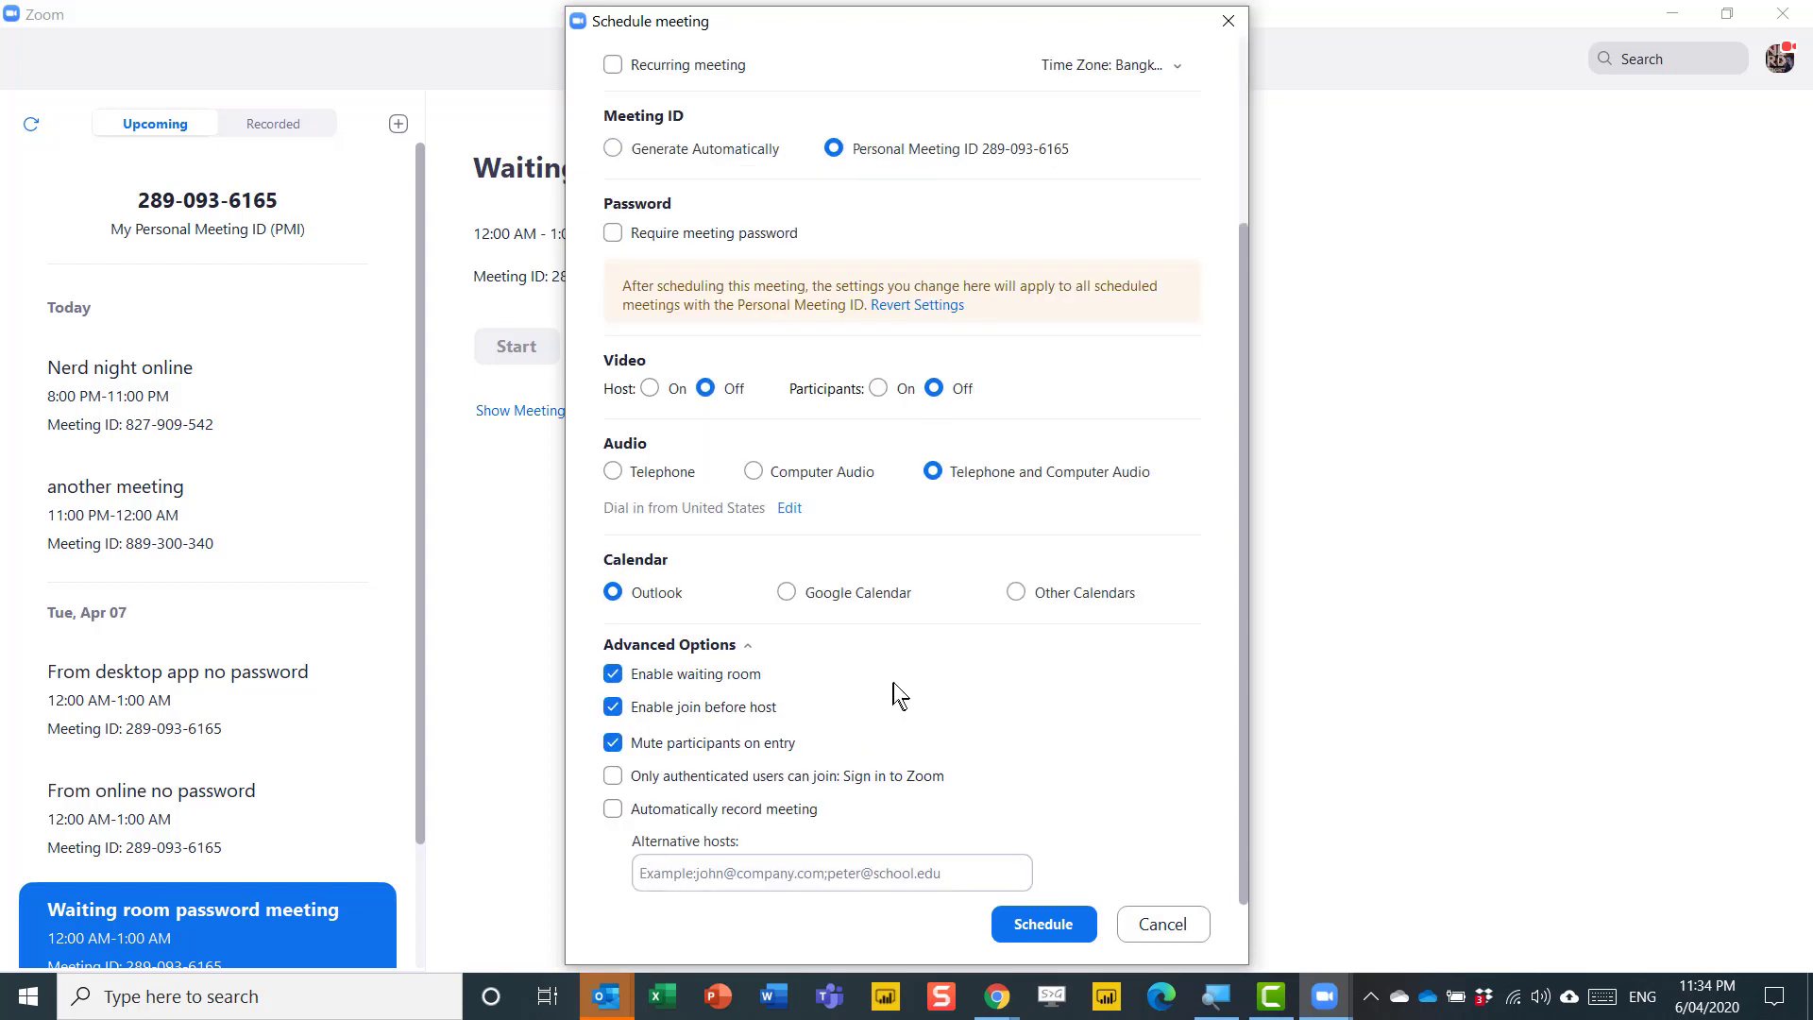
{"action": "left_click", "coordinate": [614, 675]}
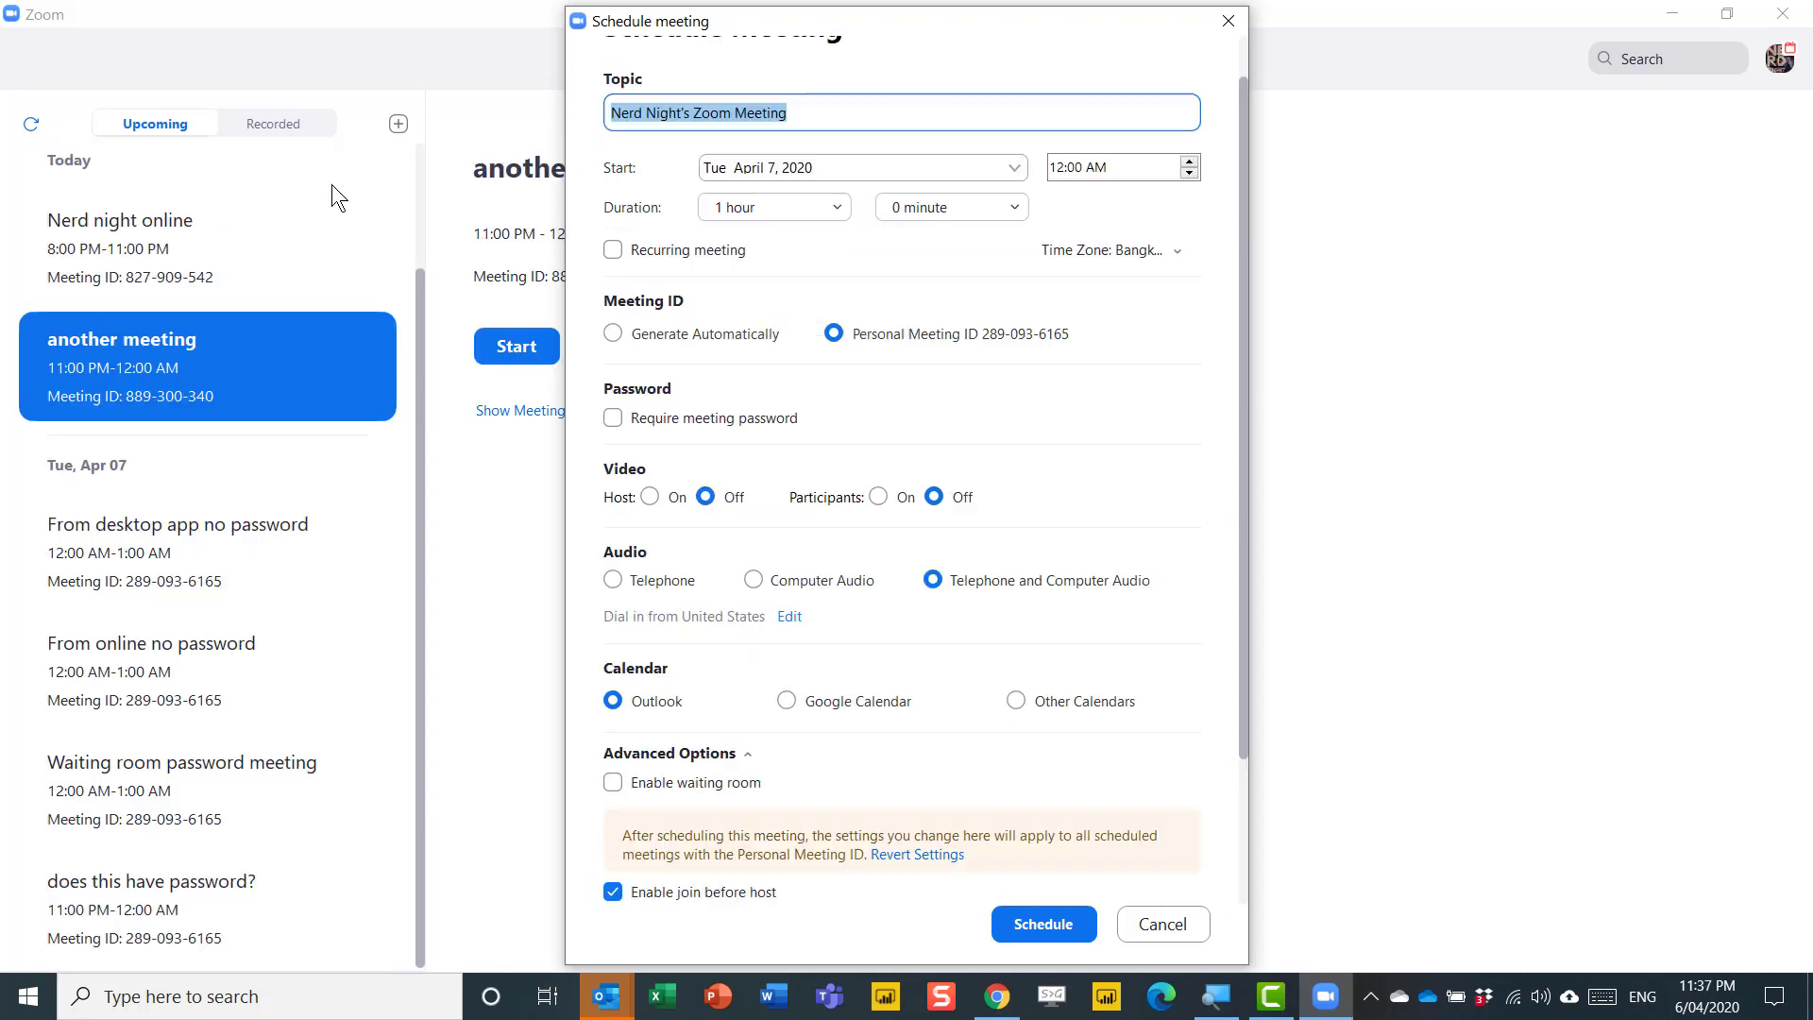
{"action": "type", "text": "no passw"}
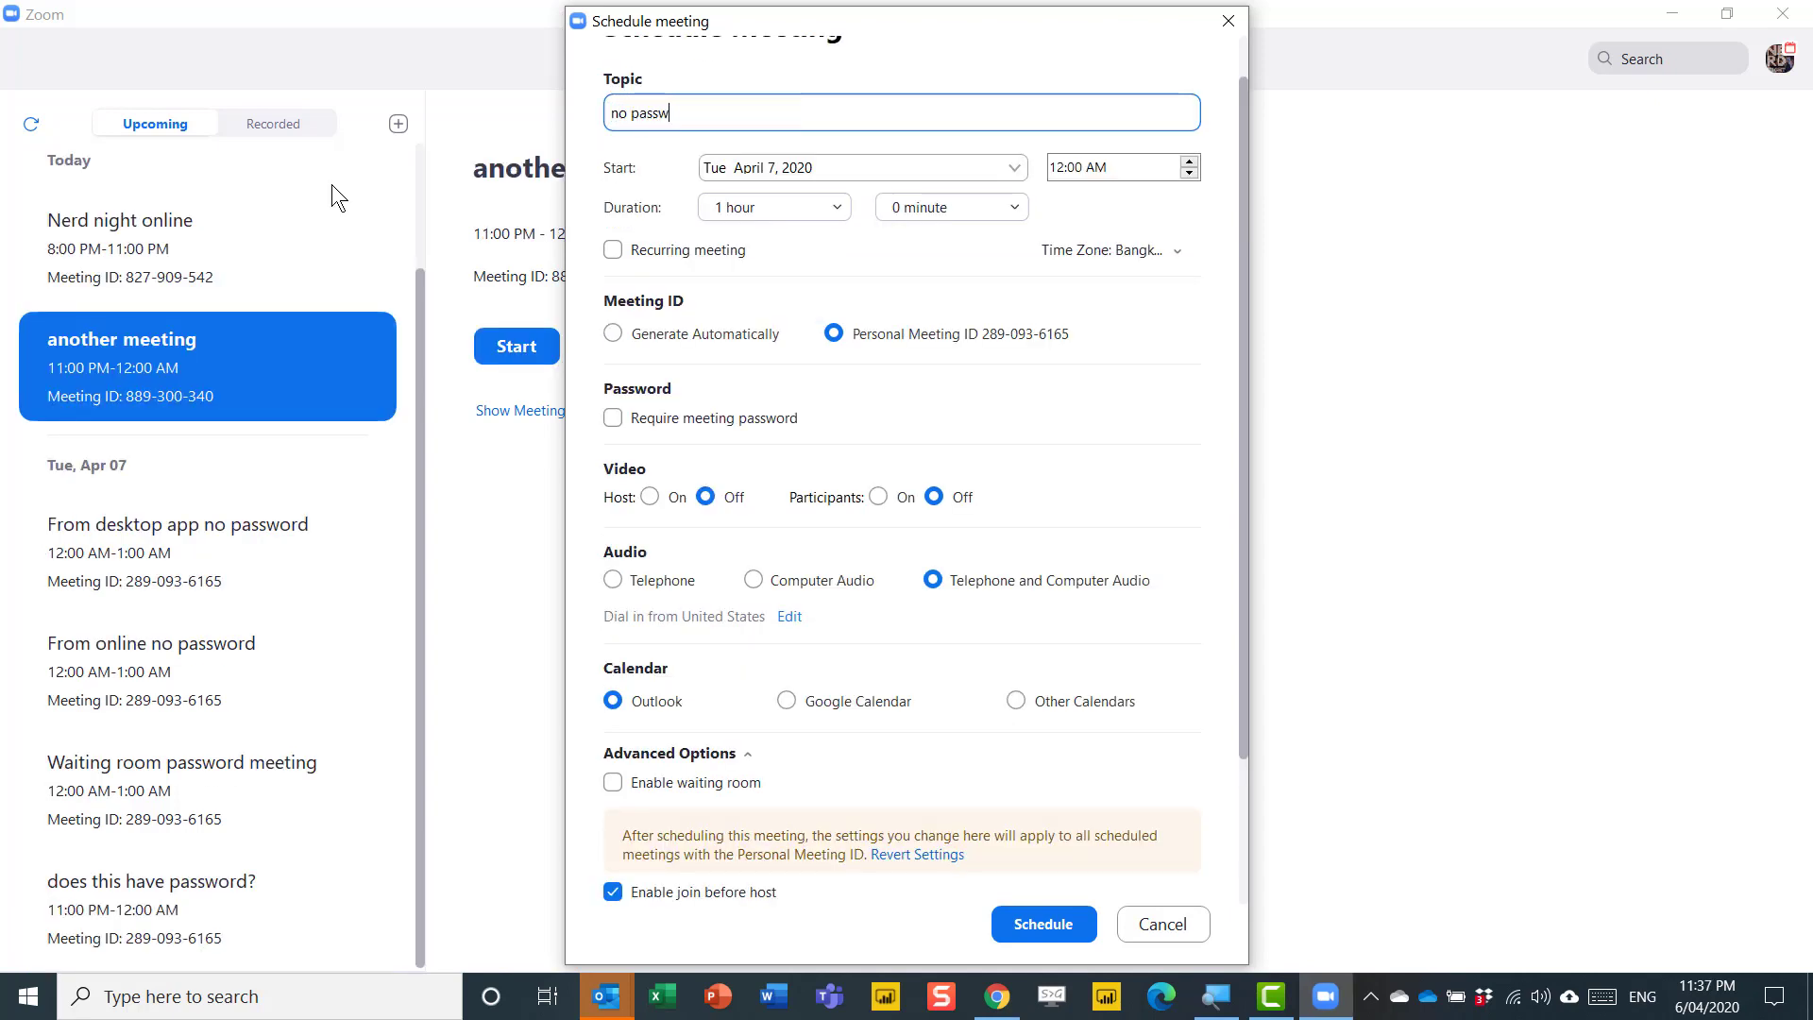
{"action": "type", "text": "ord or waiting"}
{"action": "left_click", "coordinate": [1032, 920]}
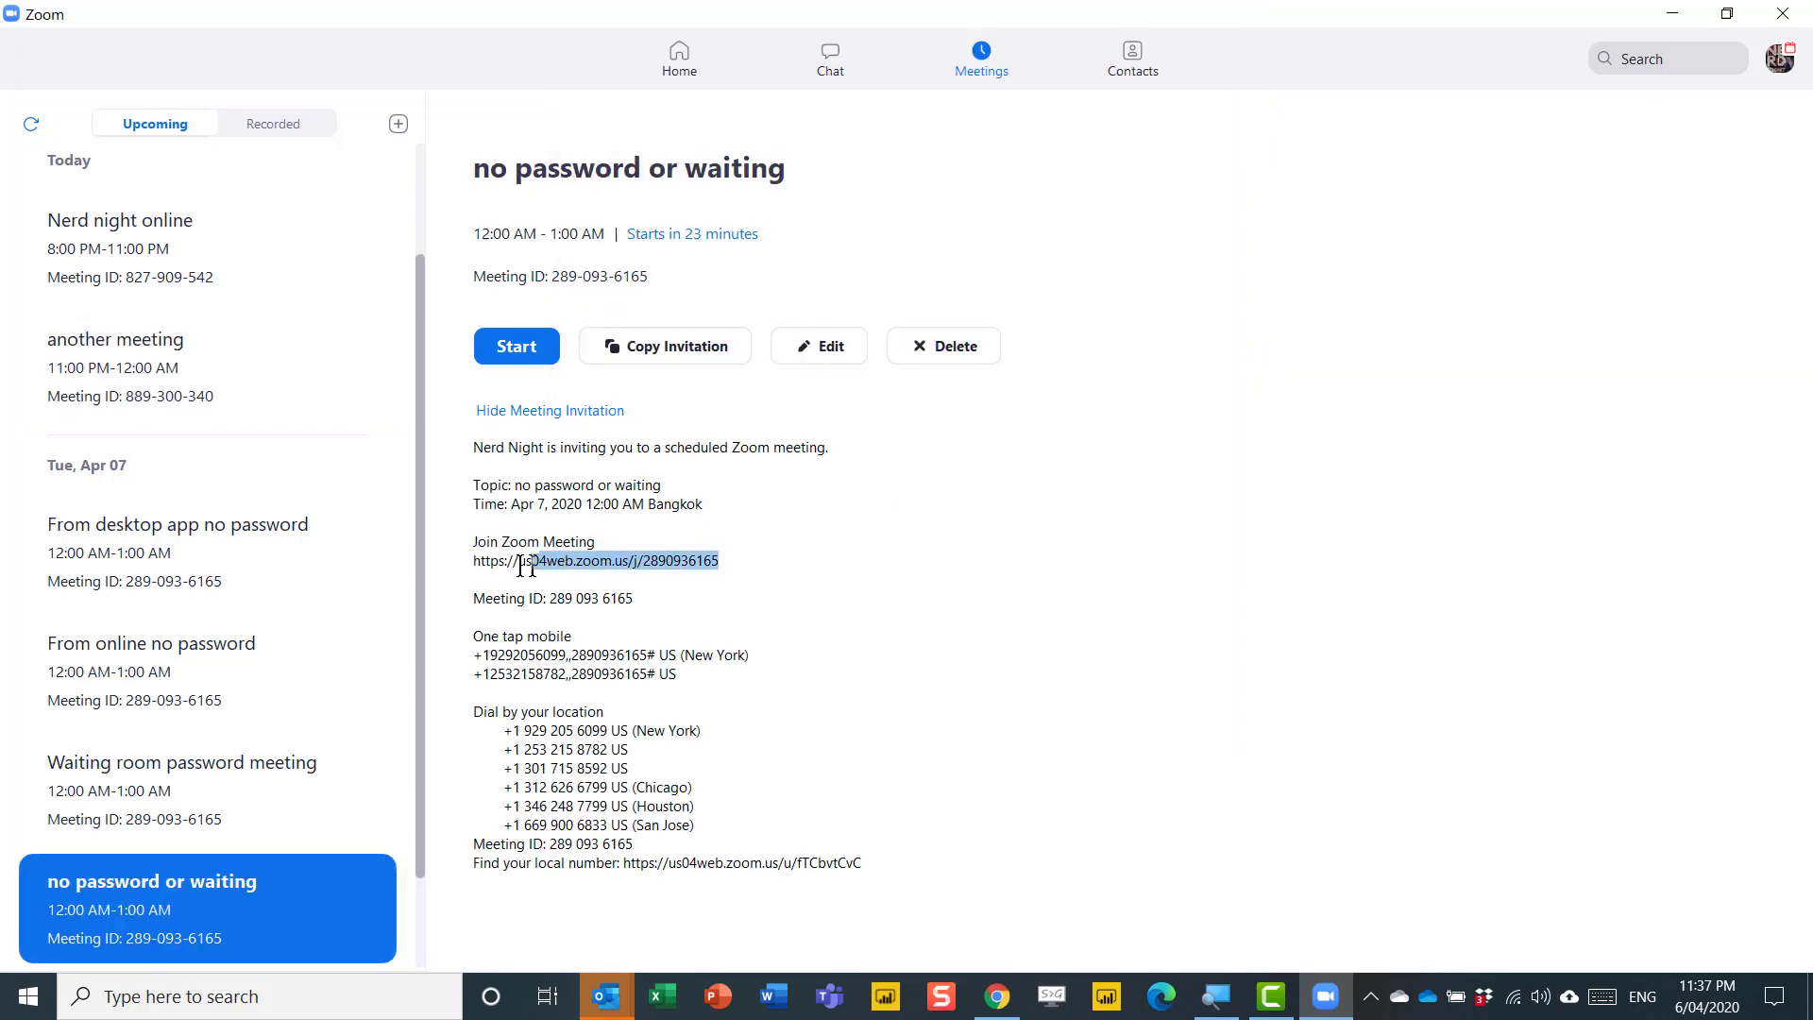
{"action": "left_click_drag", "start_coordinate": [525, 566], "coordinate": [480, 564]}
{"action": "left_click", "coordinate": [935, 613]}
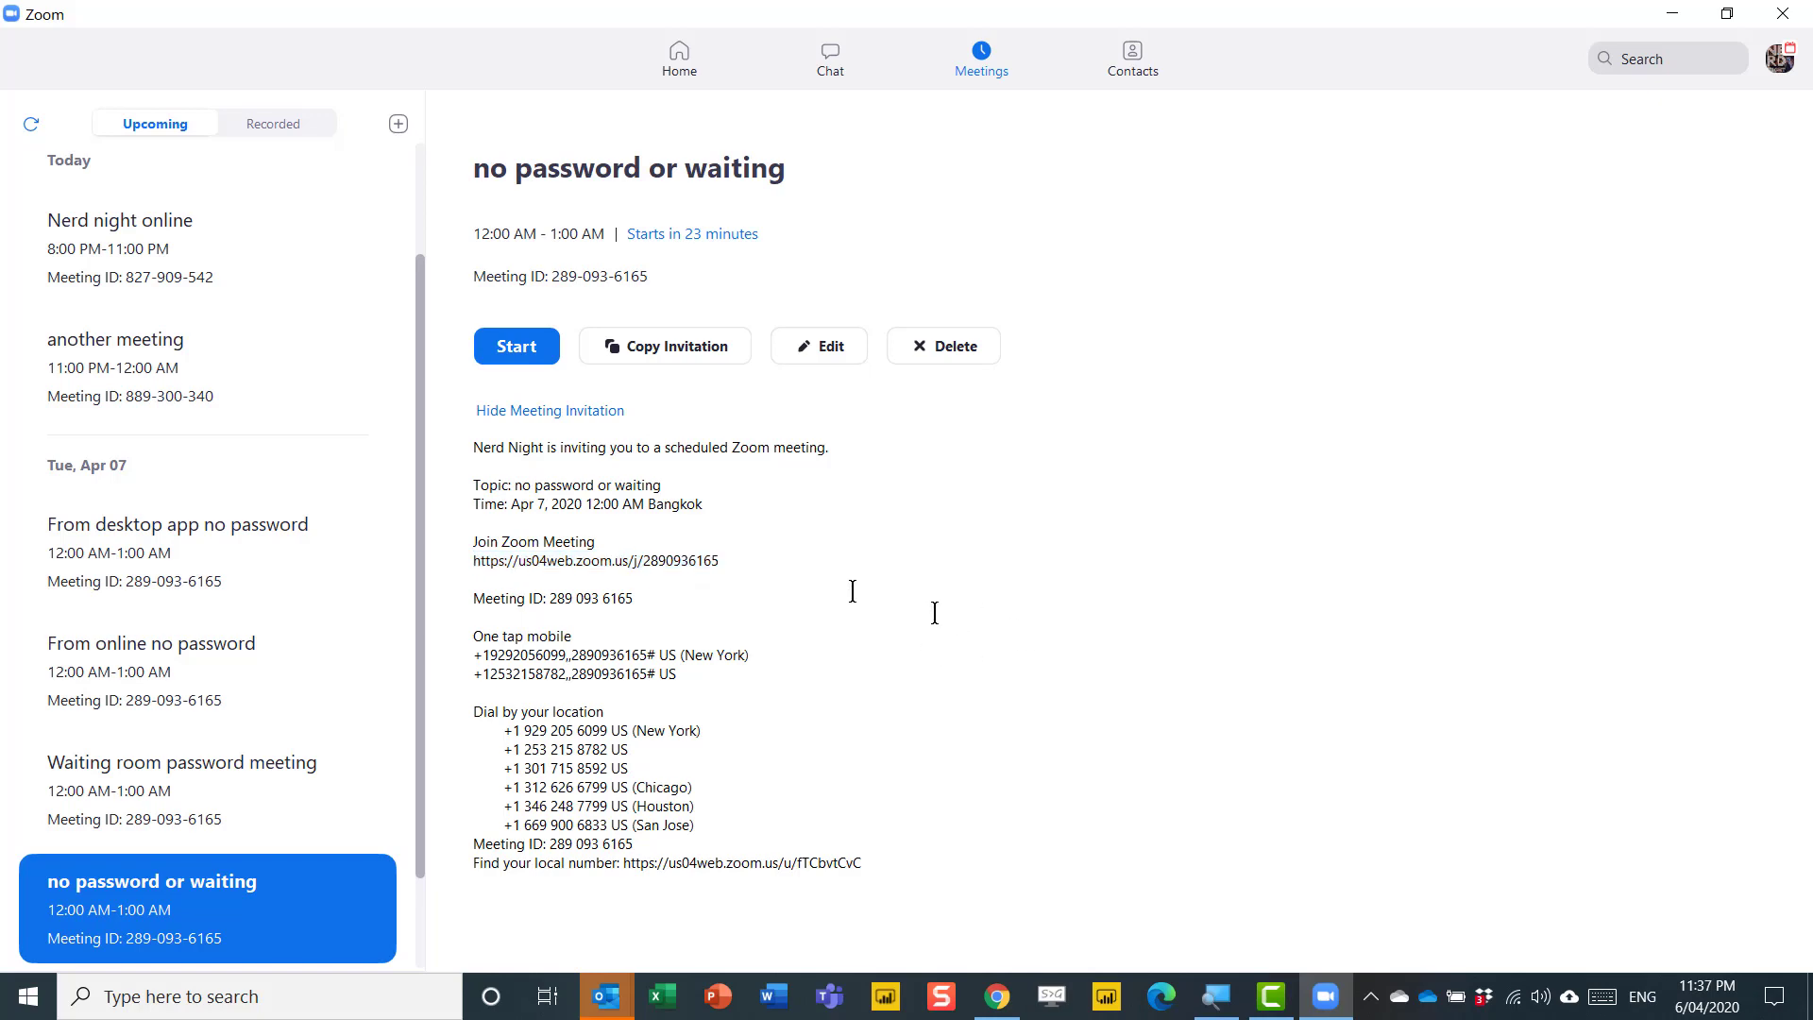
Start the new meeting and load its pasted link in a Chrome incognito window.
{"action": "left_click", "coordinate": [514, 343]}
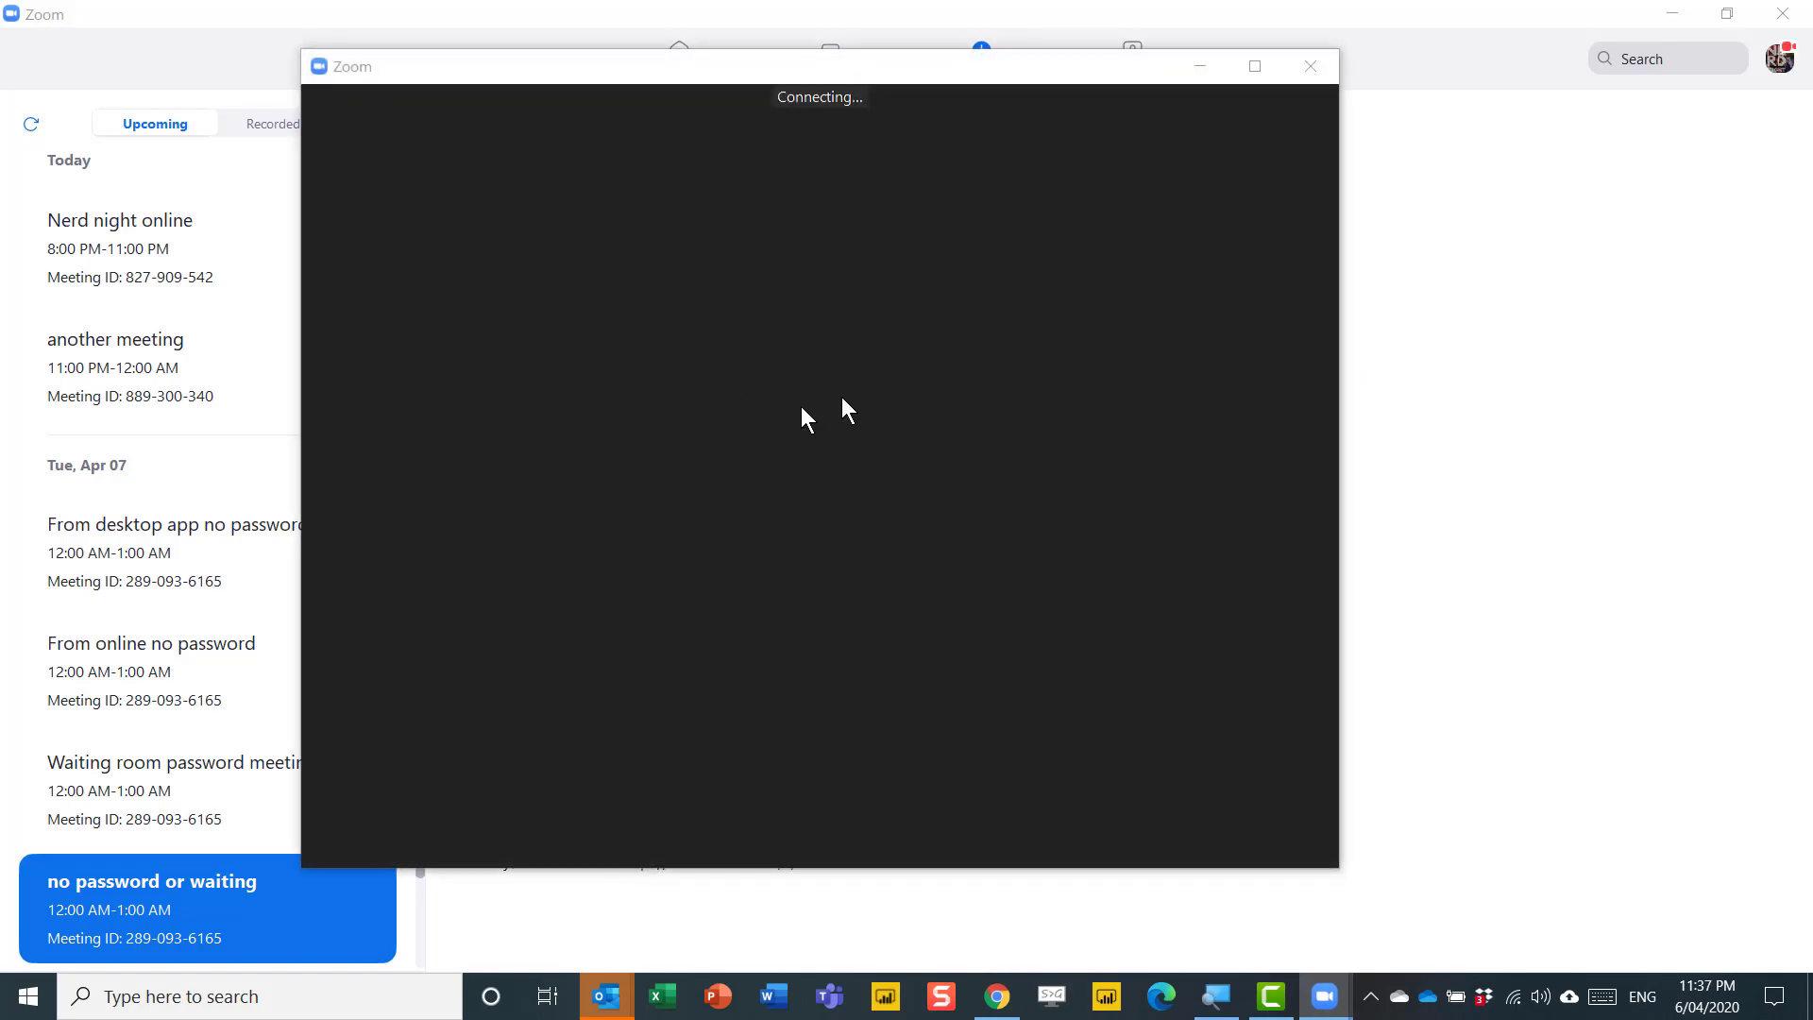
{"action": "key", "text": "alt+Tab"}
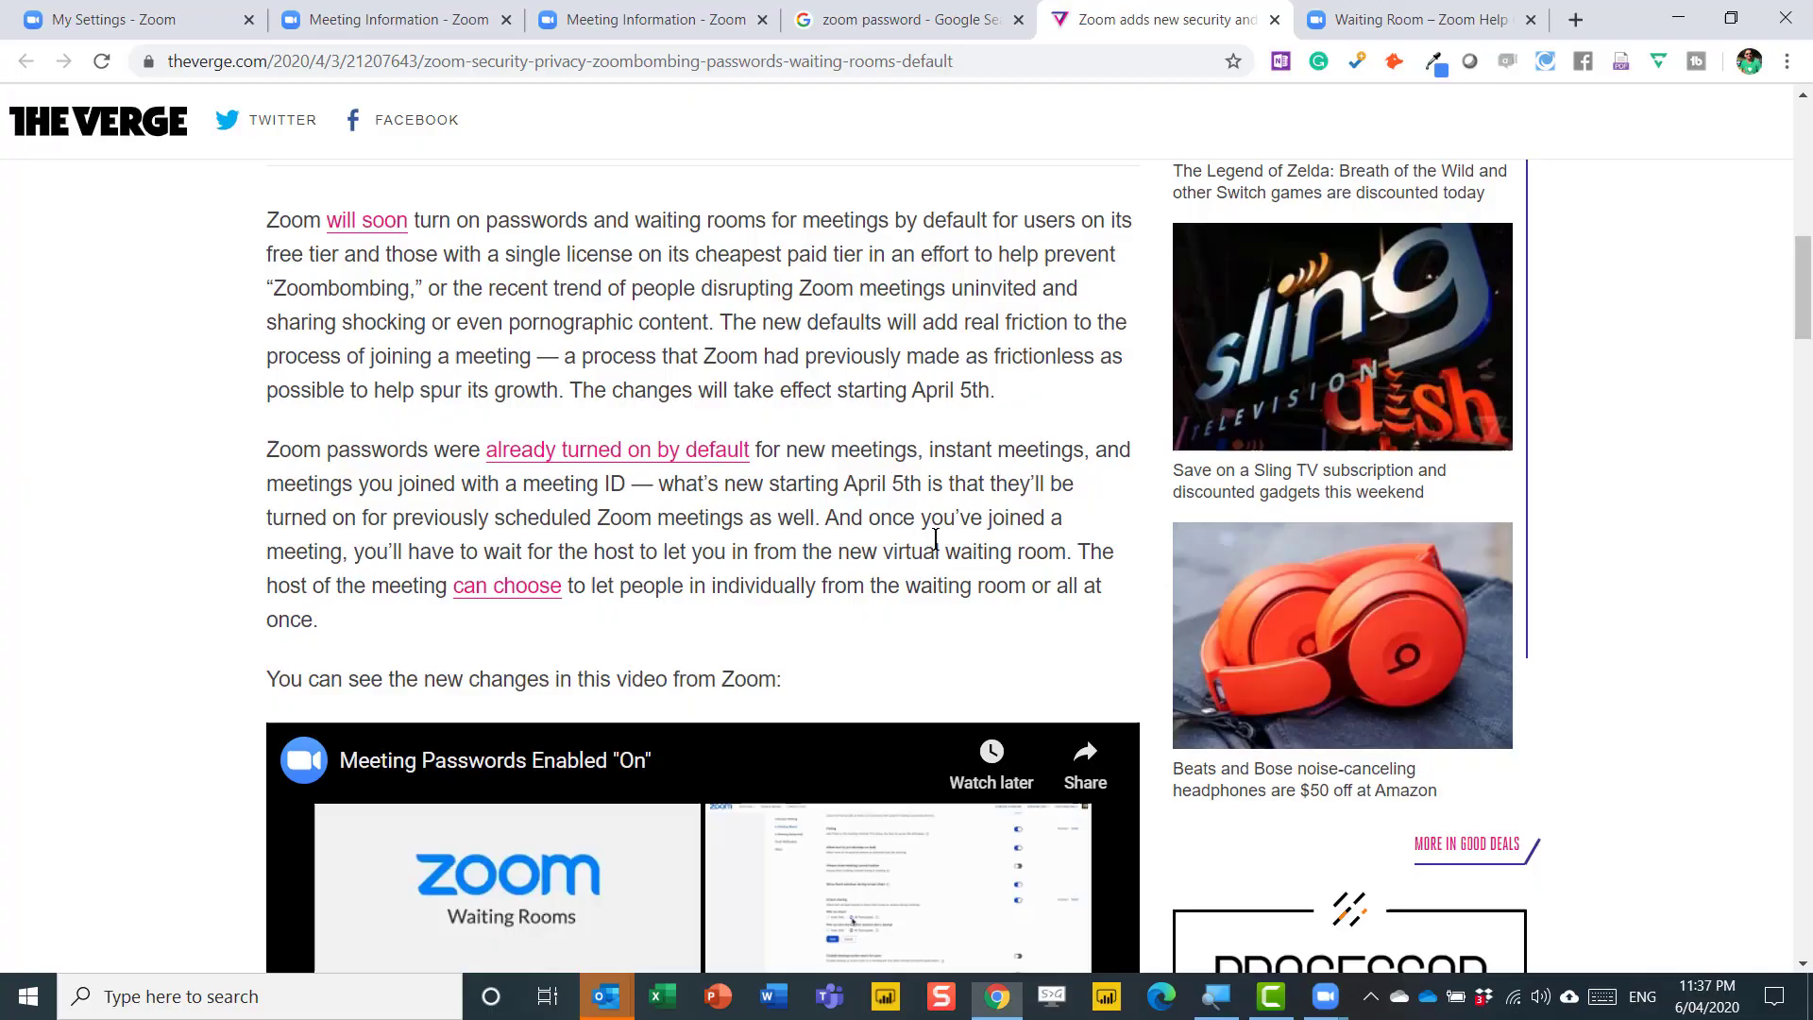
{"action": "key", "text": "ctrl+shift+n"}
{"action": "key", "text": "ctrl+v"}
{"action": "key", "text": "Return"}
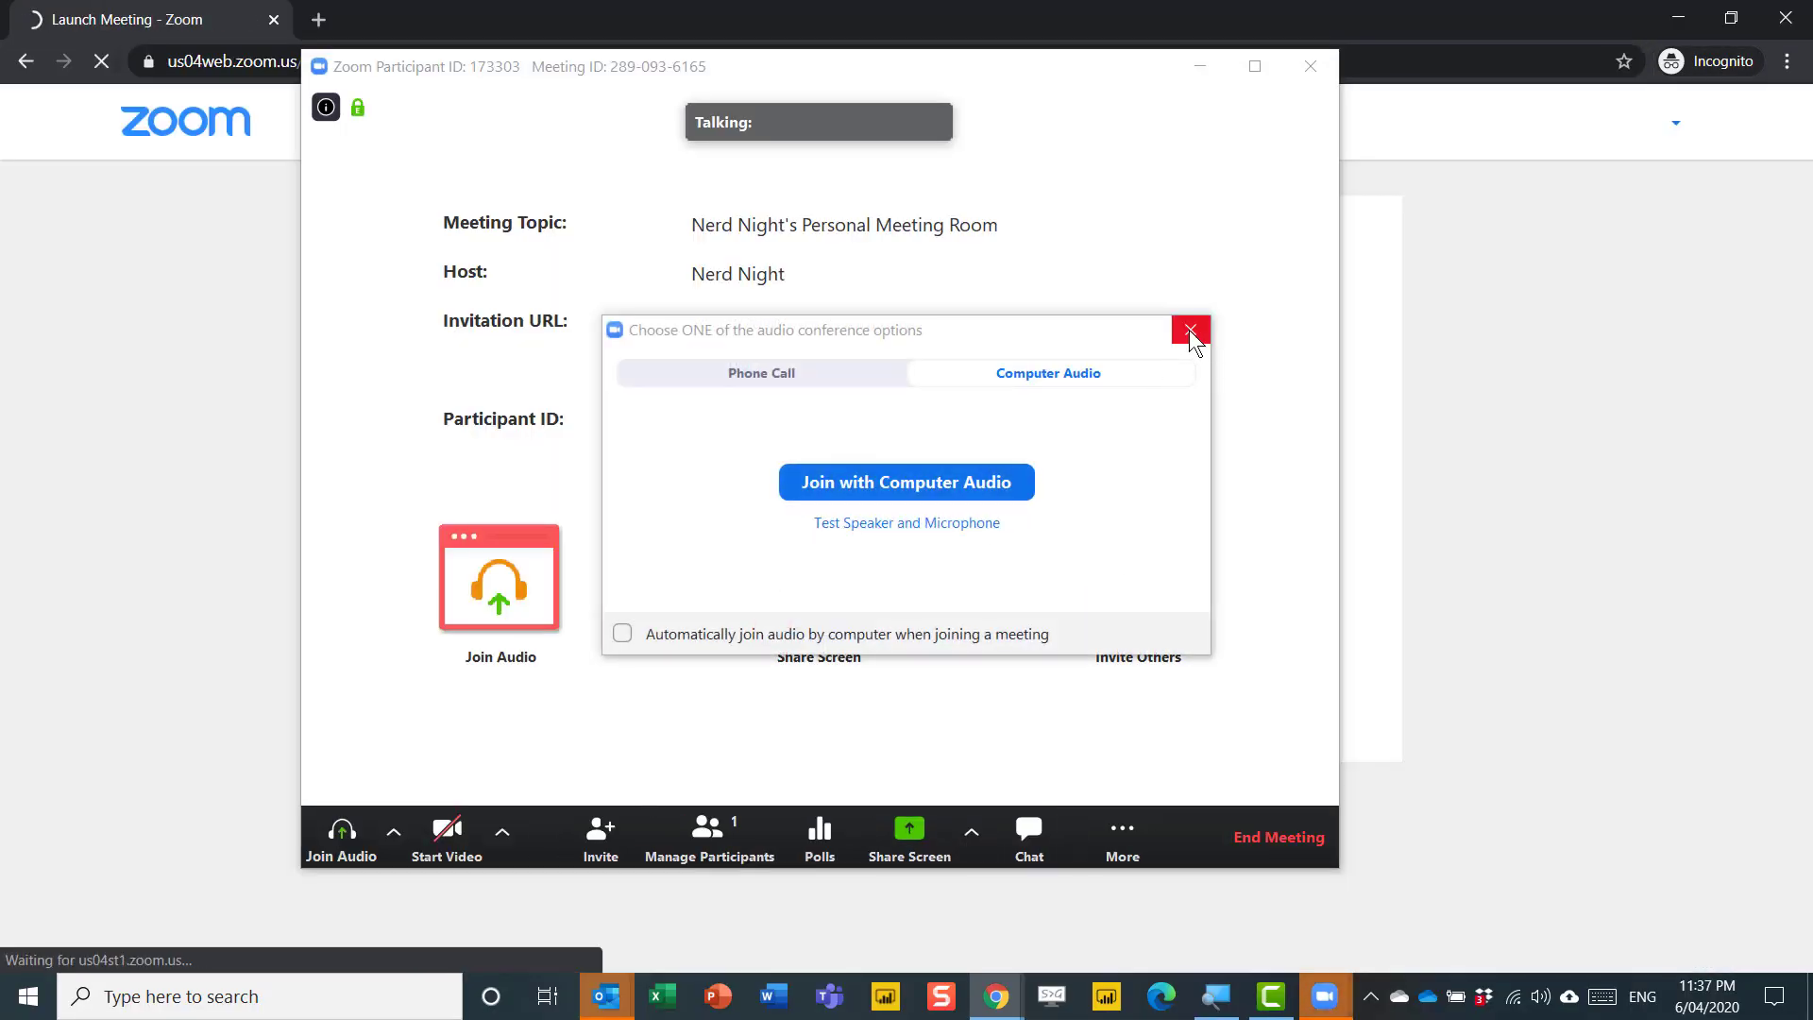
{"action": "left_click", "coordinate": [1190, 330]}
In the incognito window, decline the Zoom app prompts and choose to join from the browser.
{"action": "left_click", "coordinate": [1515, 371]}
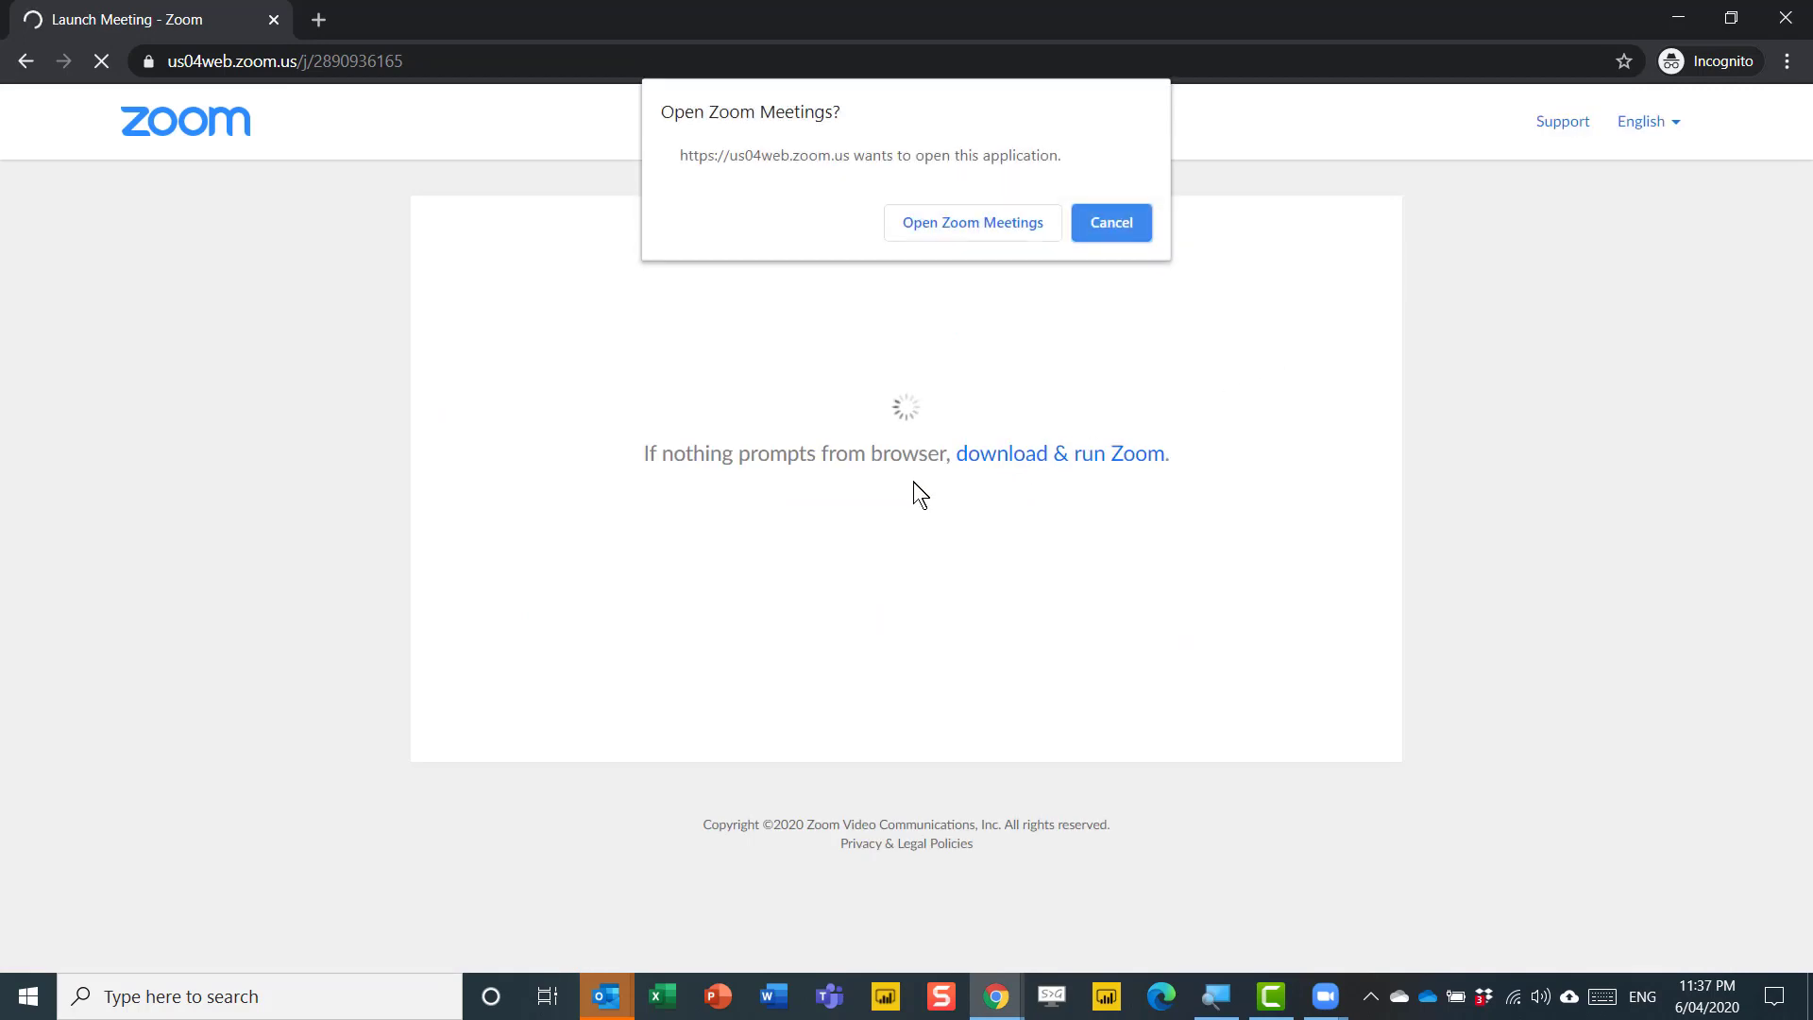
{"action": "left_click", "coordinate": [1113, 223]}
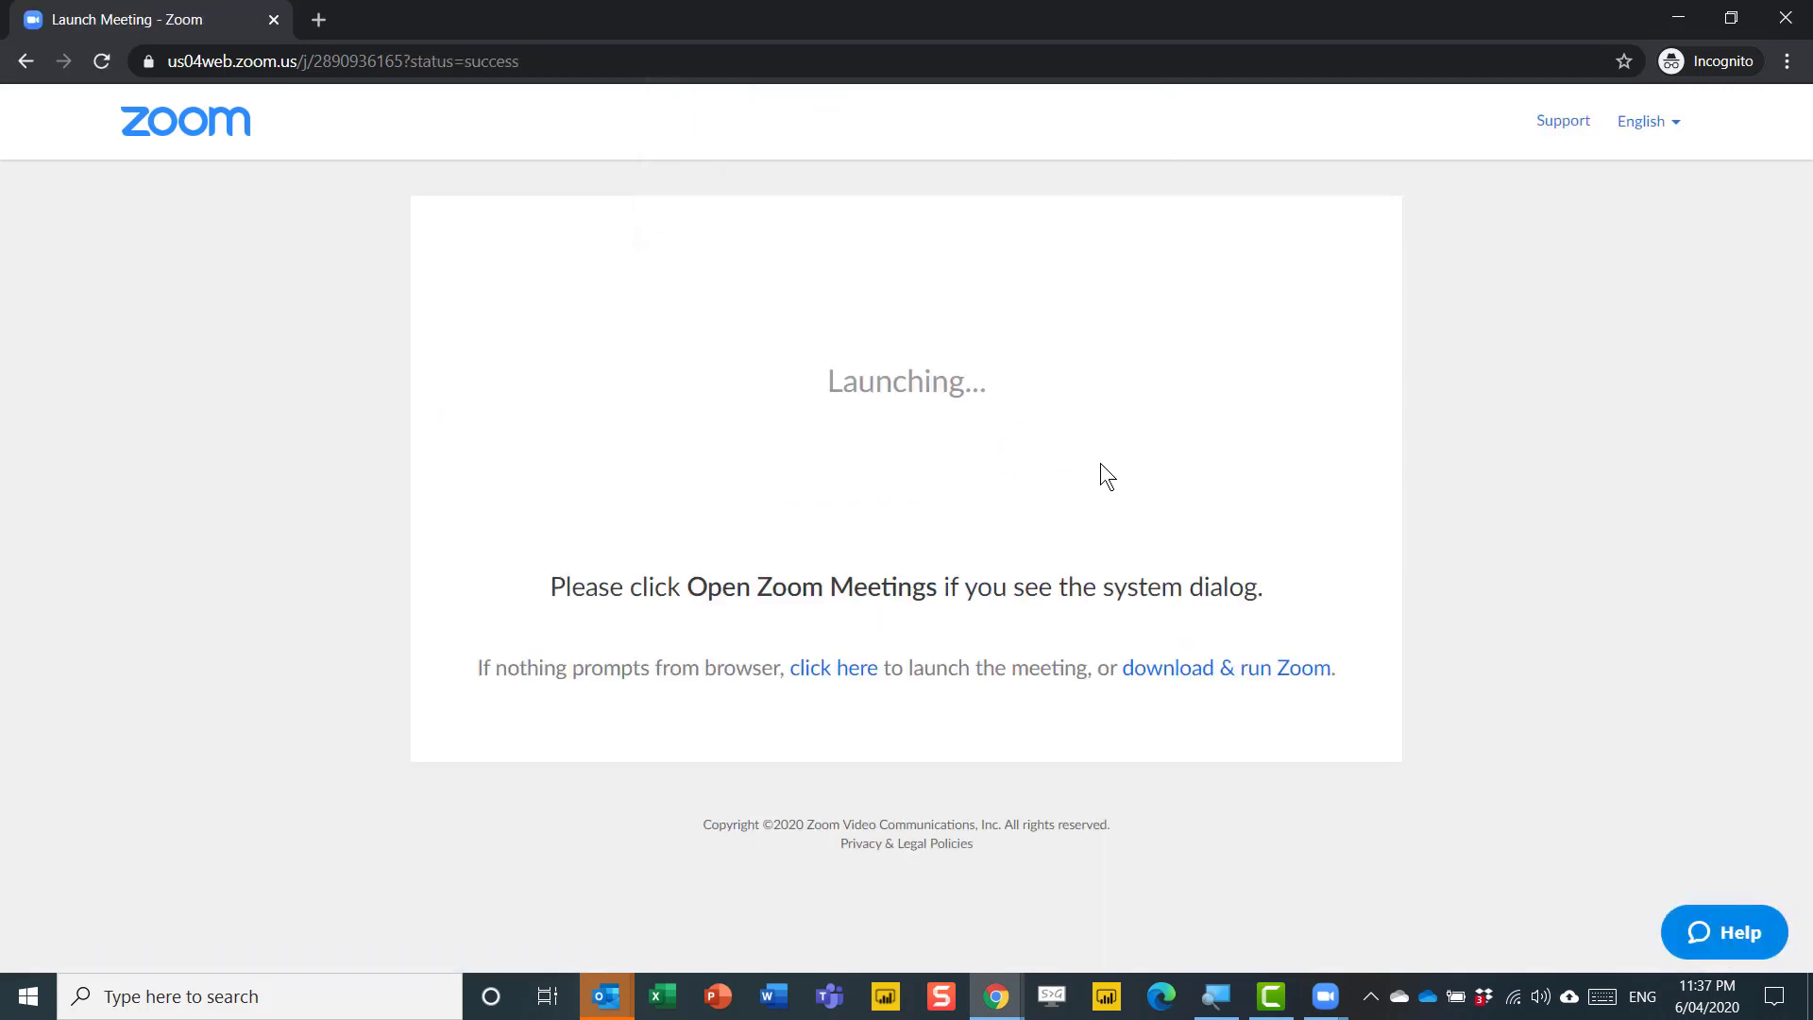
{"action": "left_click", "coordinate": [835, 670]}
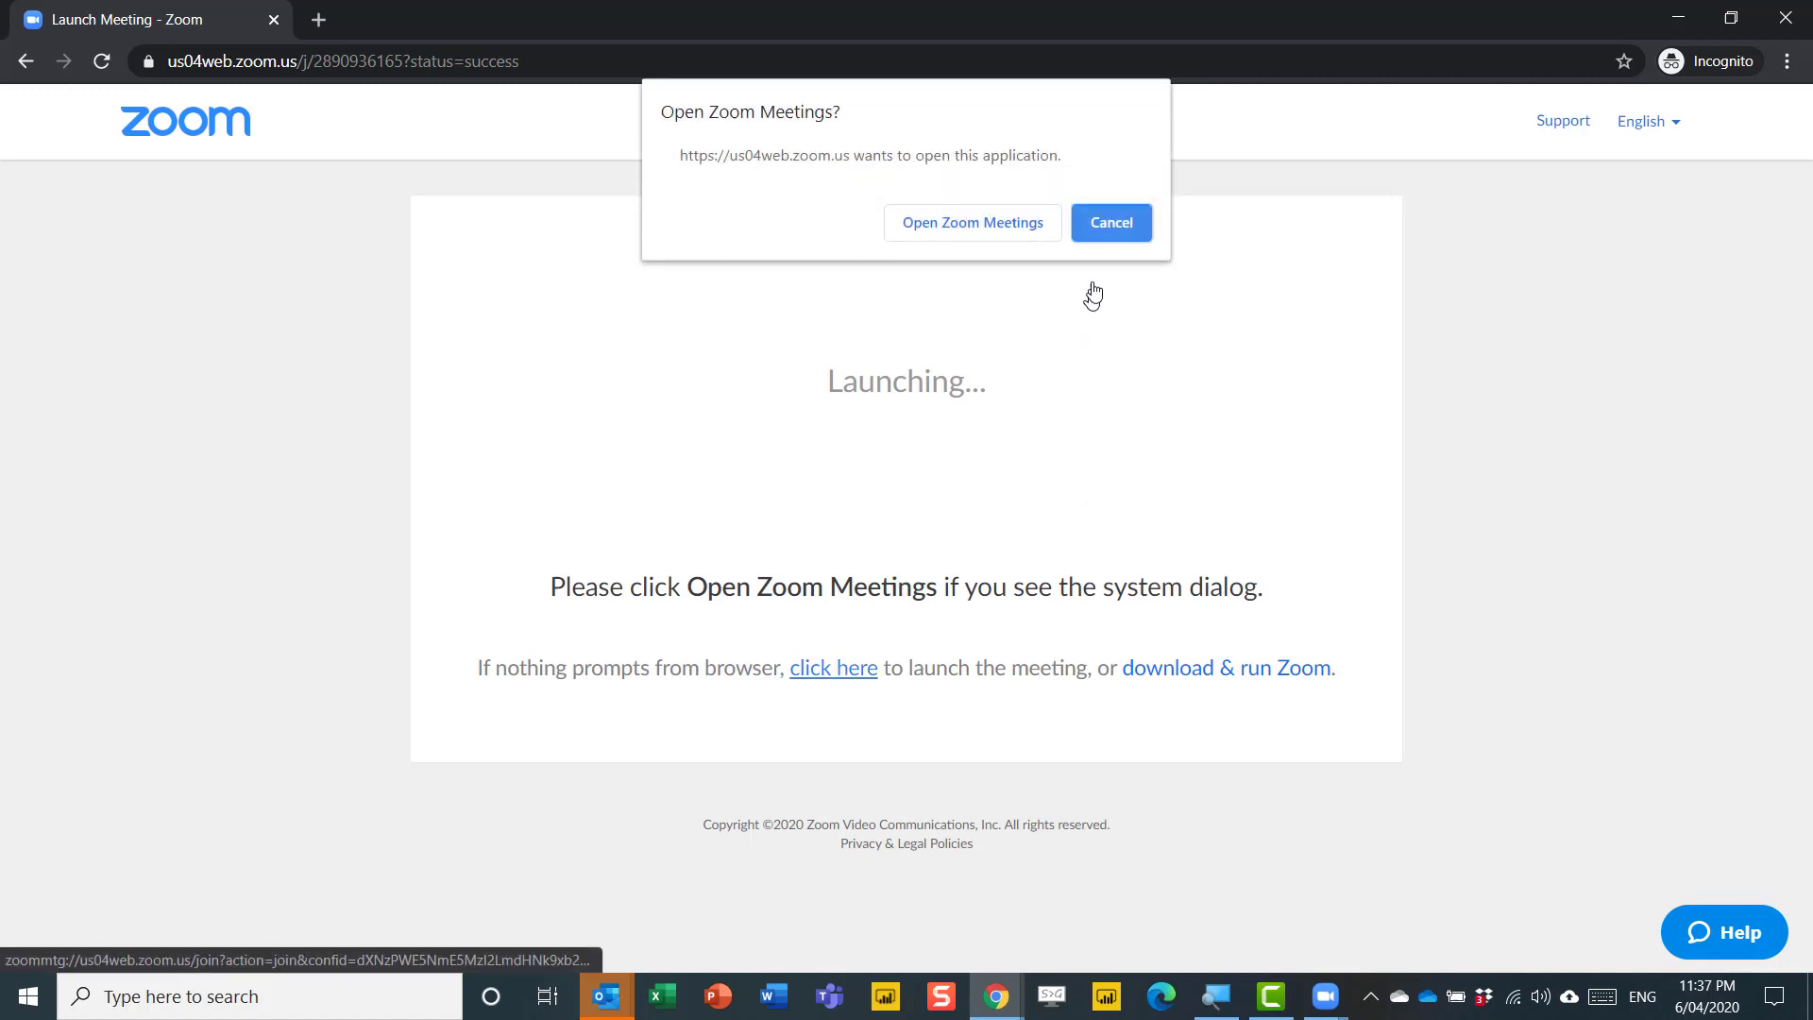
{"action": "left_click", "coordinate": [1105, 226]}
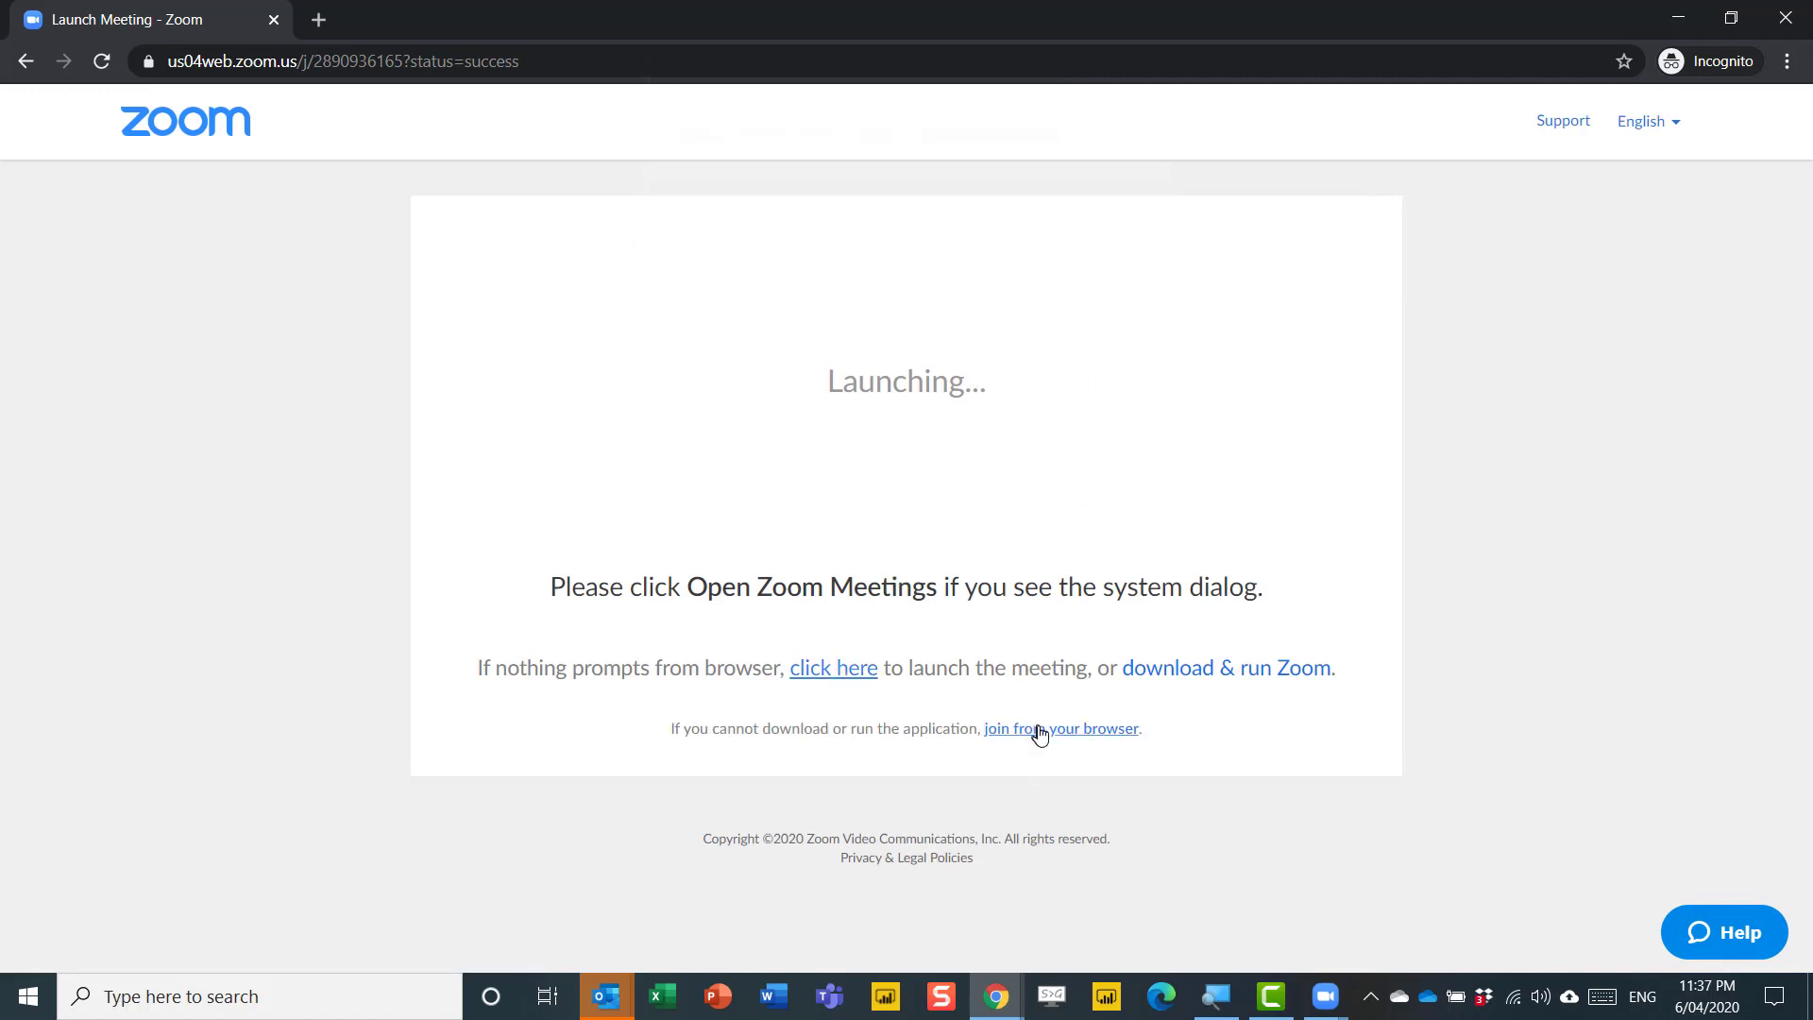
{"action": "left_click", "coordinate": [1039, 732]}
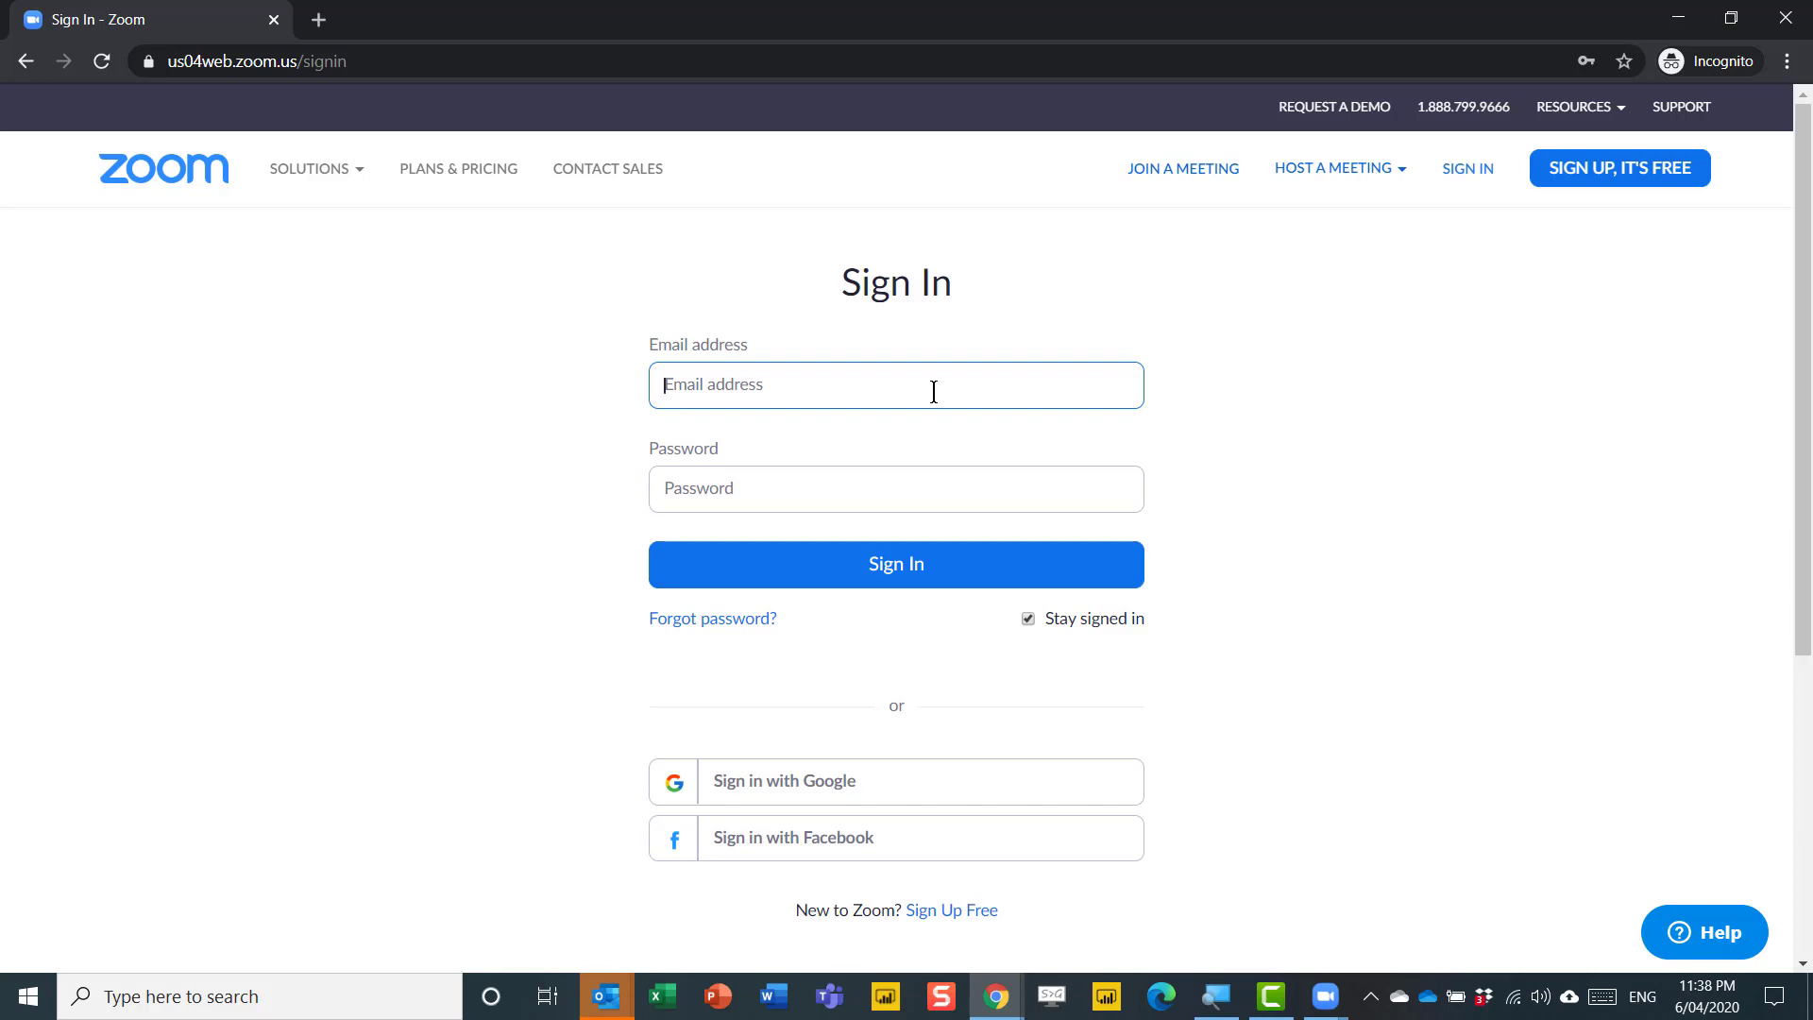
Sign in with the saved account, join the no-password meeting in-browser, then return to The Verge window.
{"action": "type", "text": "dav"}
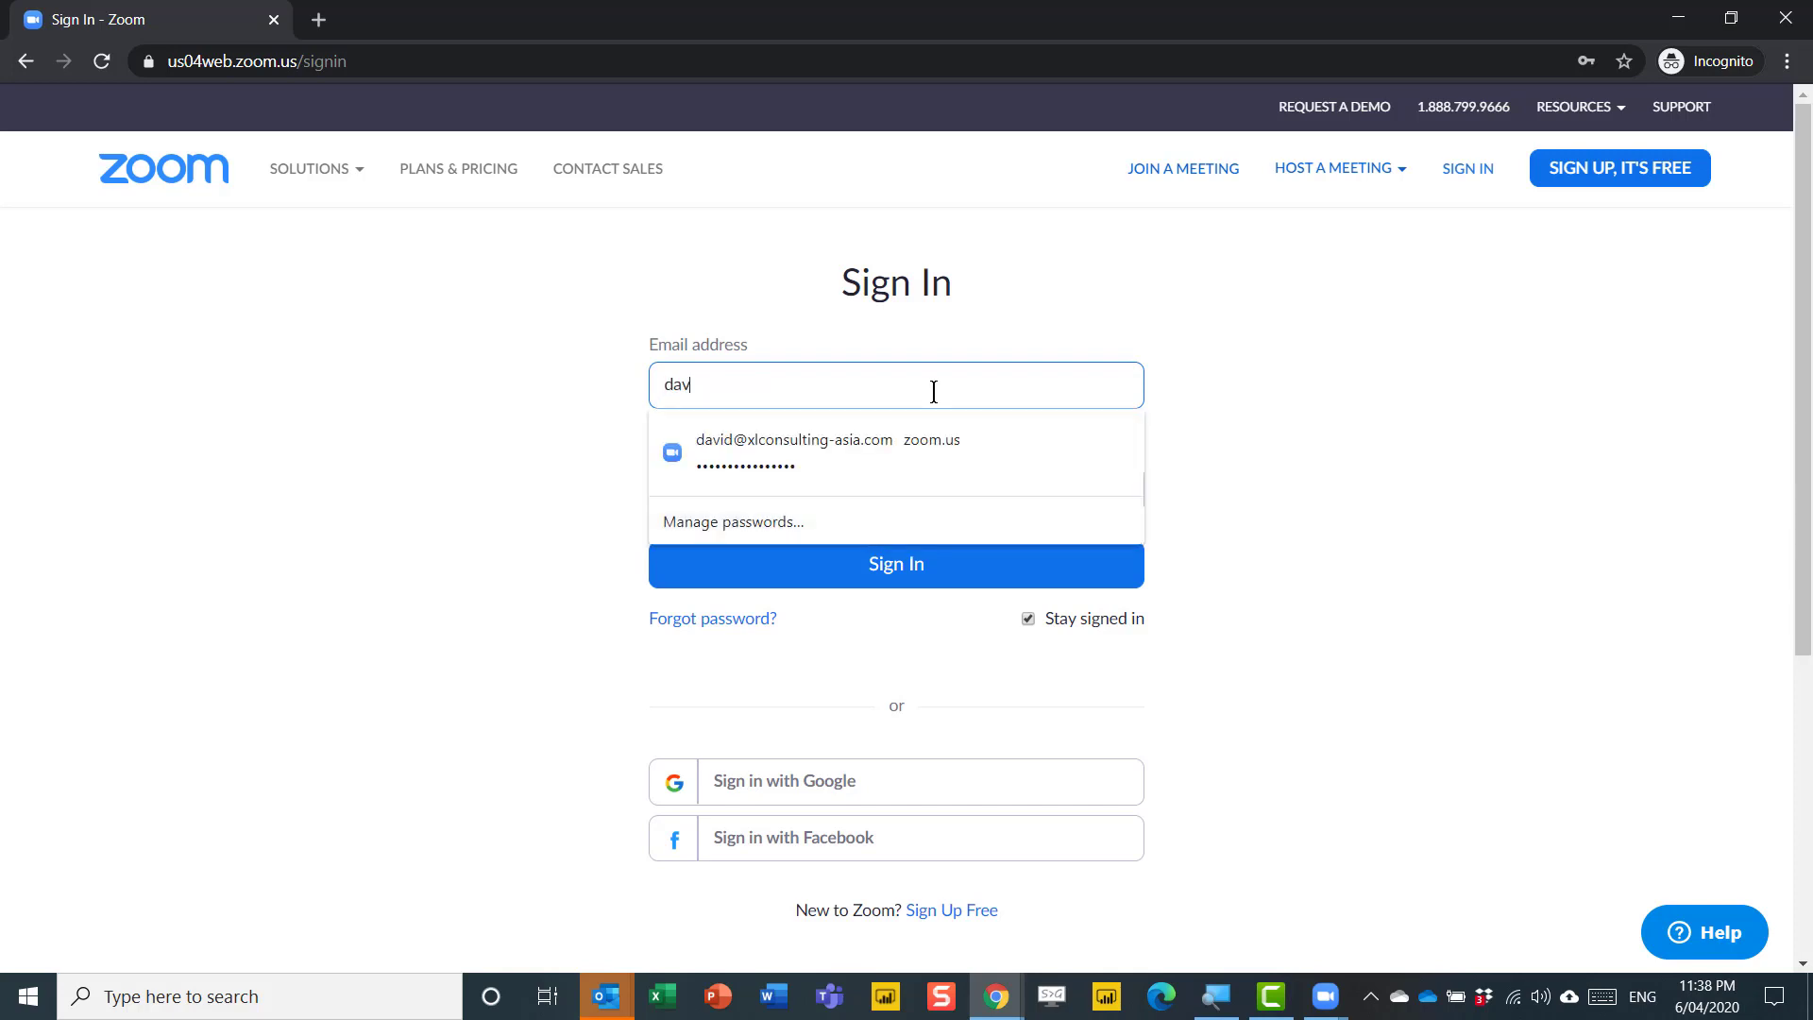
{"action": "key", "text": "Down"}
{"action": "key", "text": "Return"}
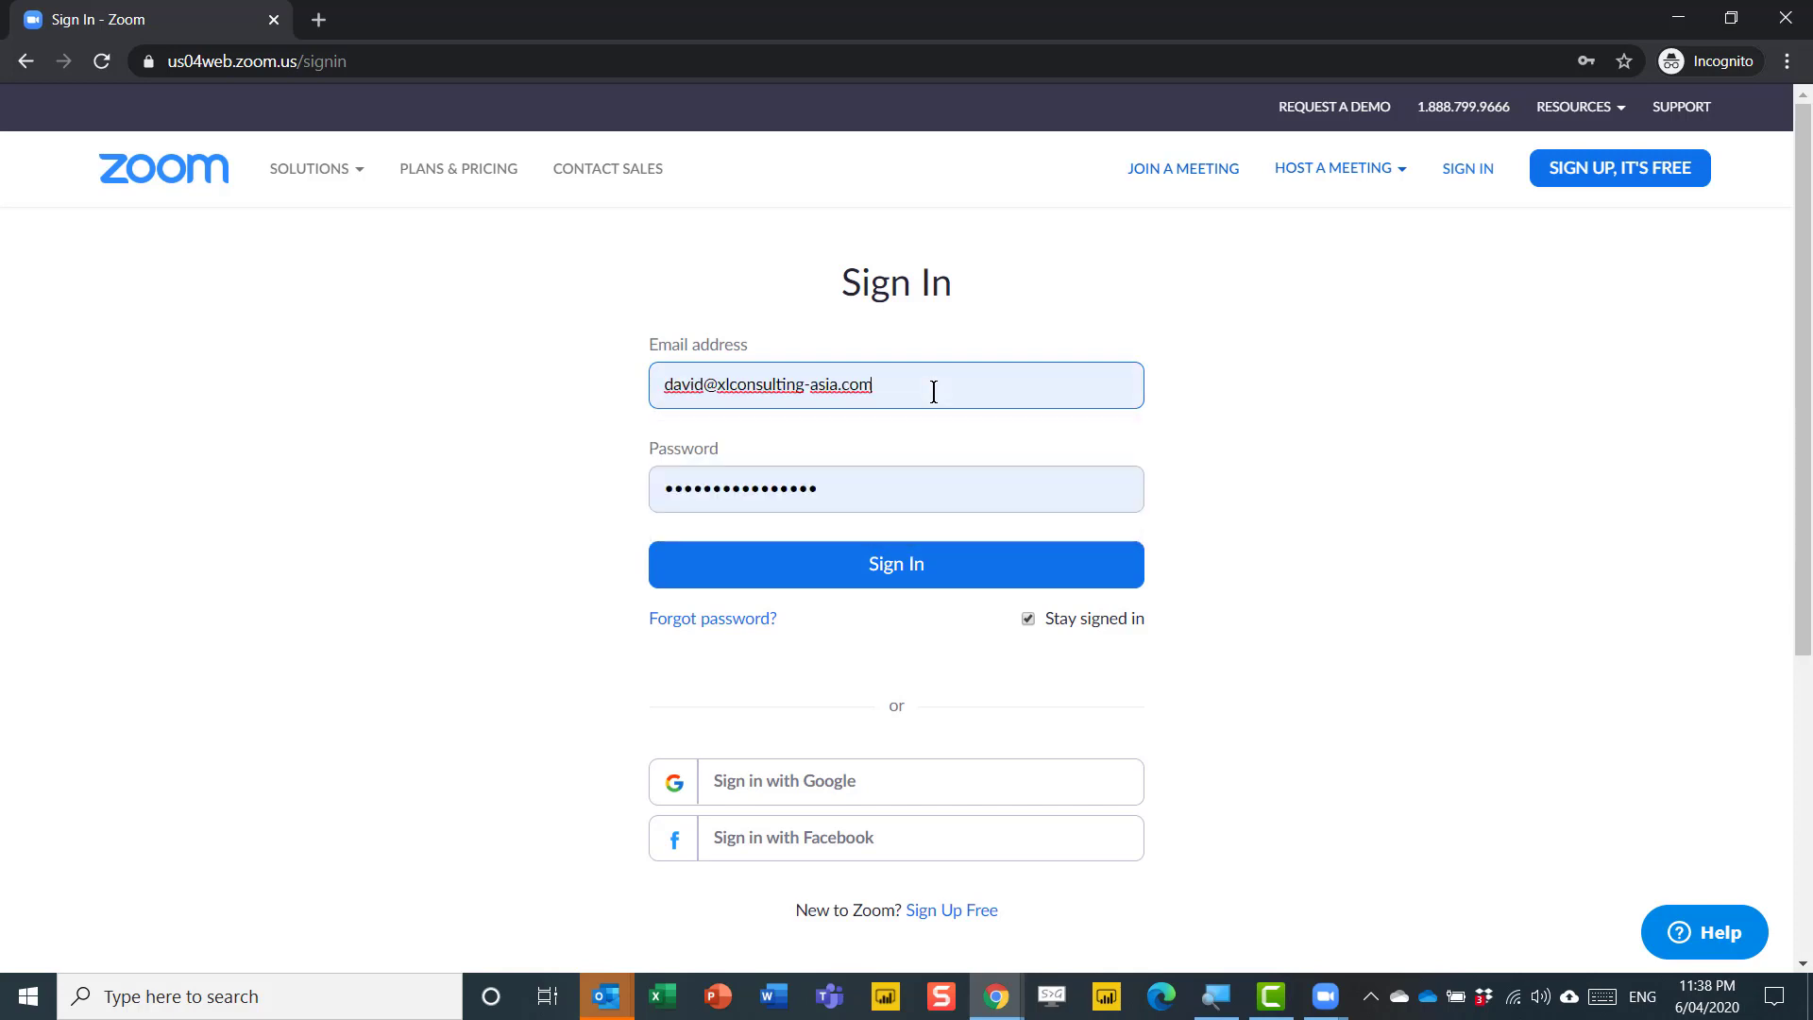
{"action": "left_click", "coordinate": [914, 576]}
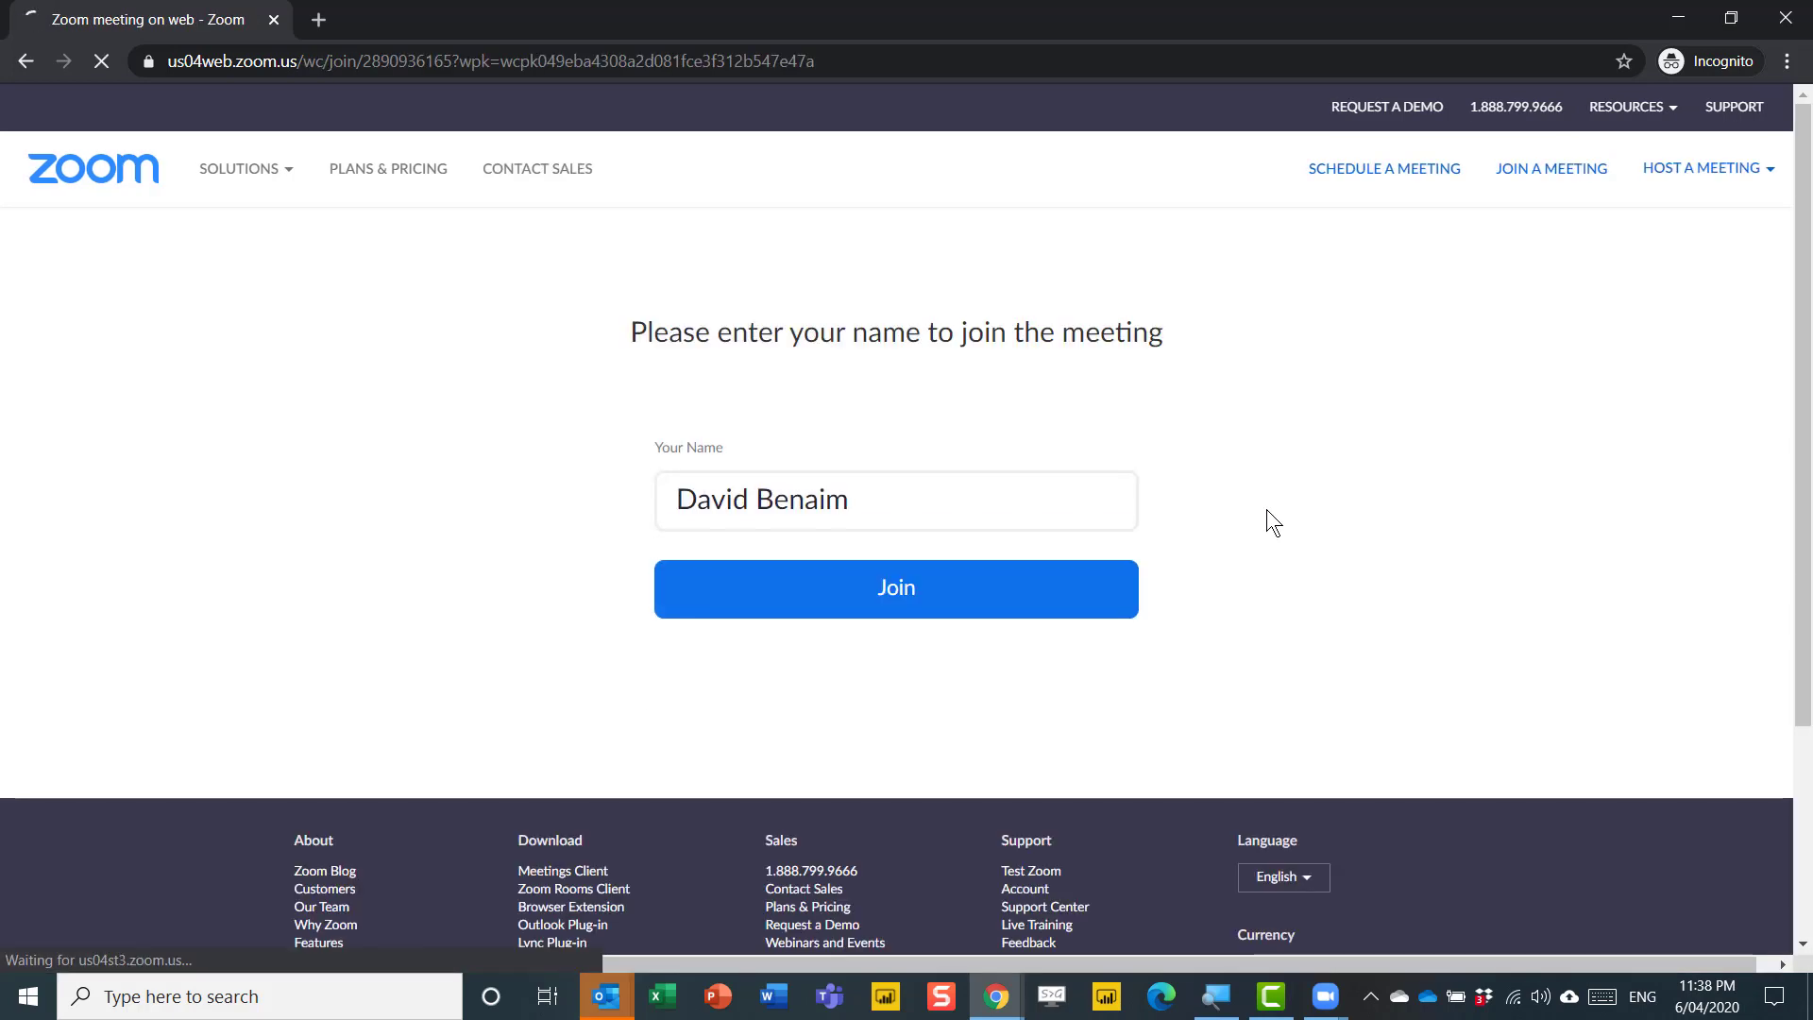
{"action": "left_click", "coordinate": [935, 601]}
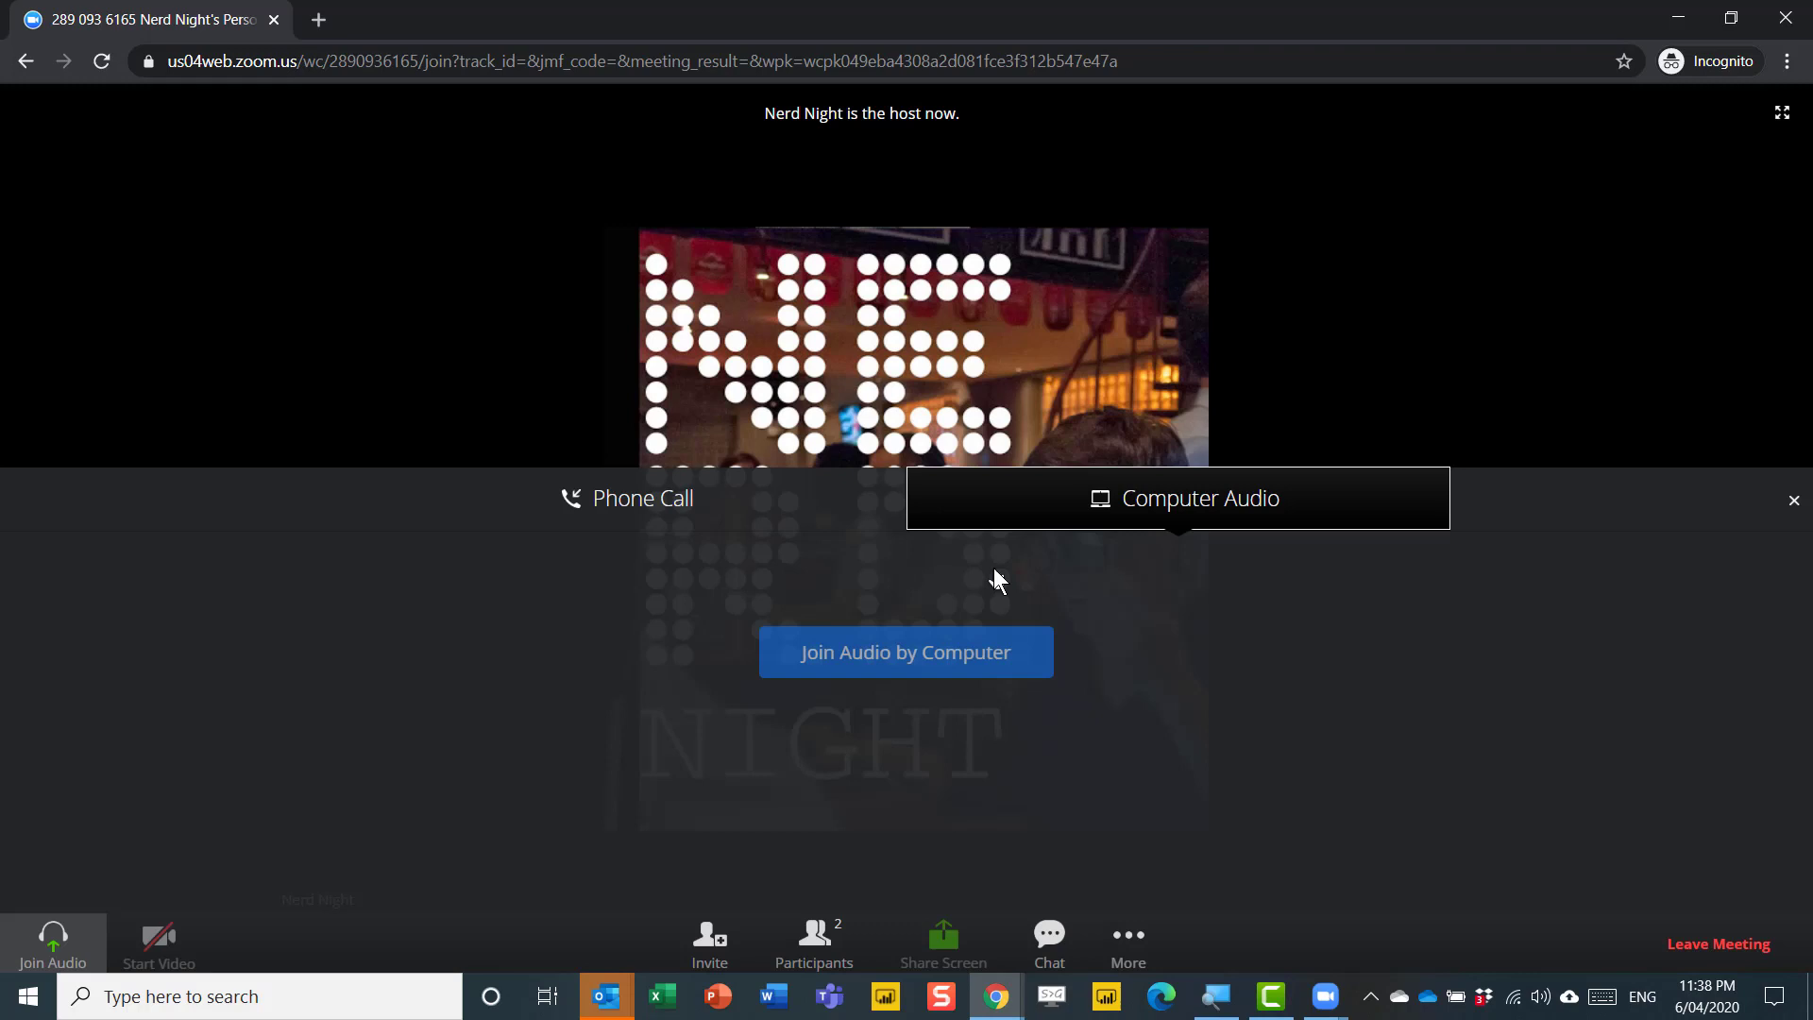
{"action": "left_click", "coordinate": [1793, 501]}
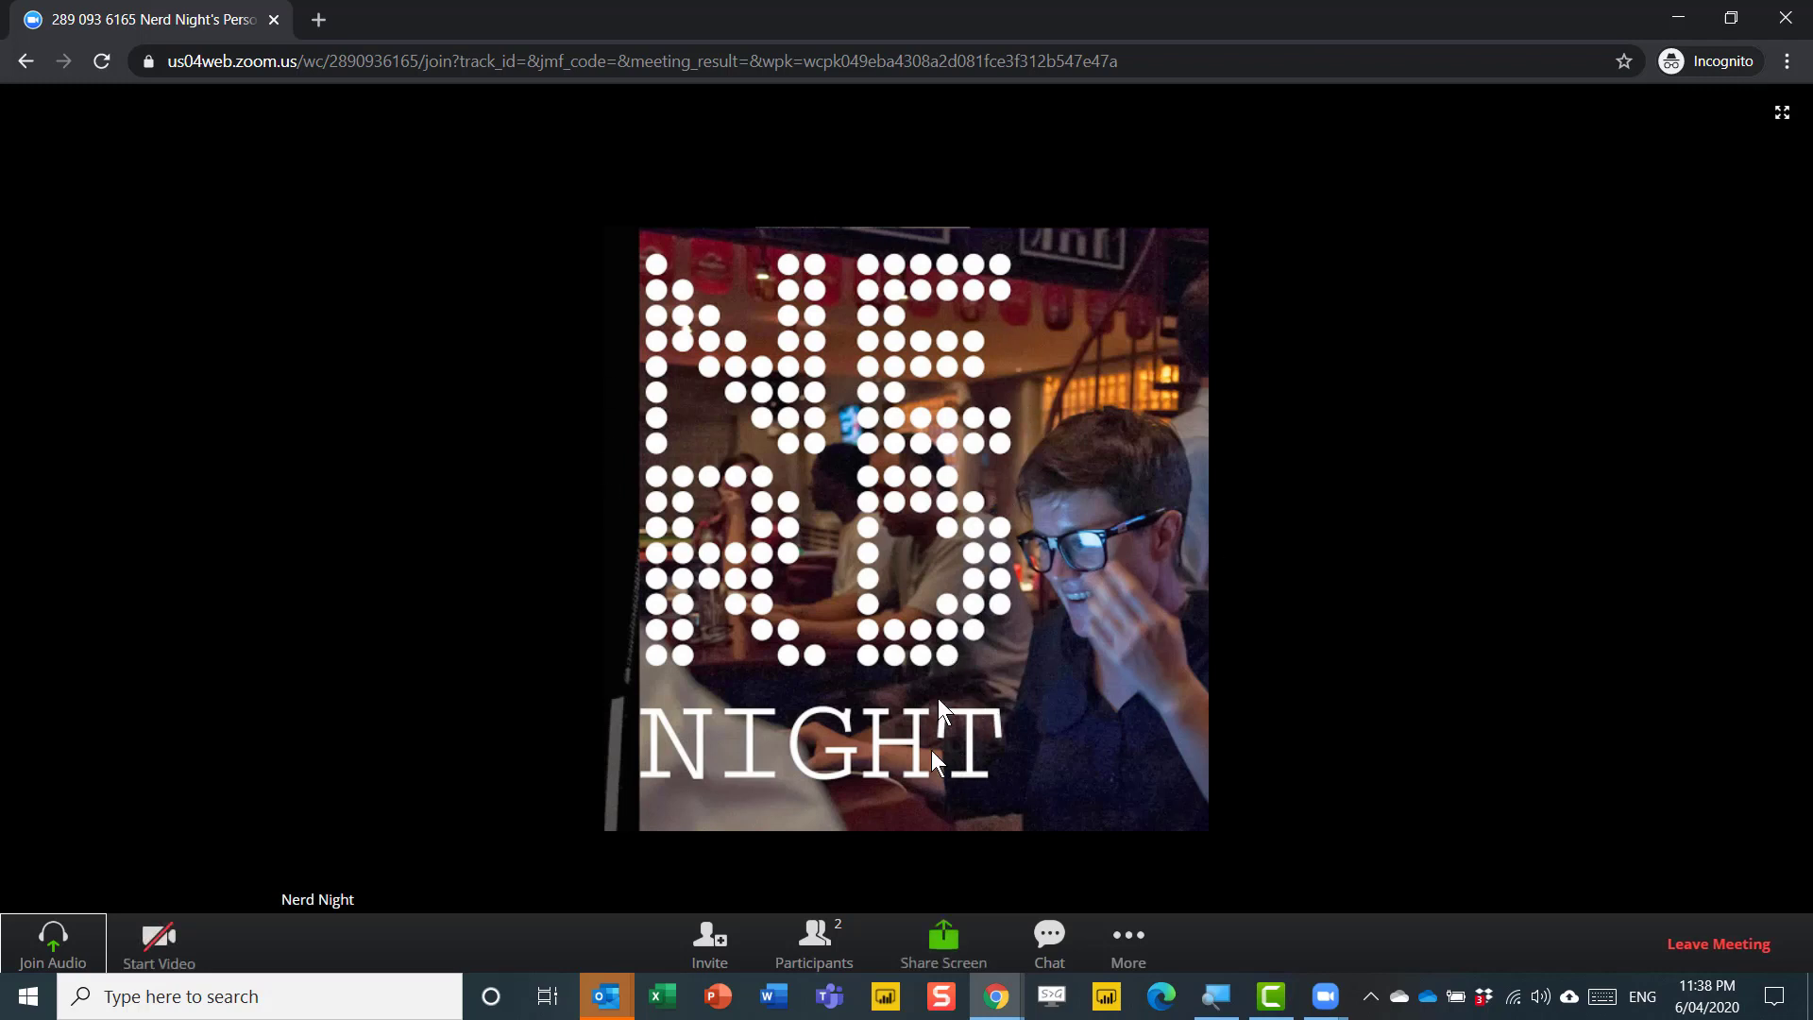
{"action": "mouse_move", "coordinate": [996, 991]}
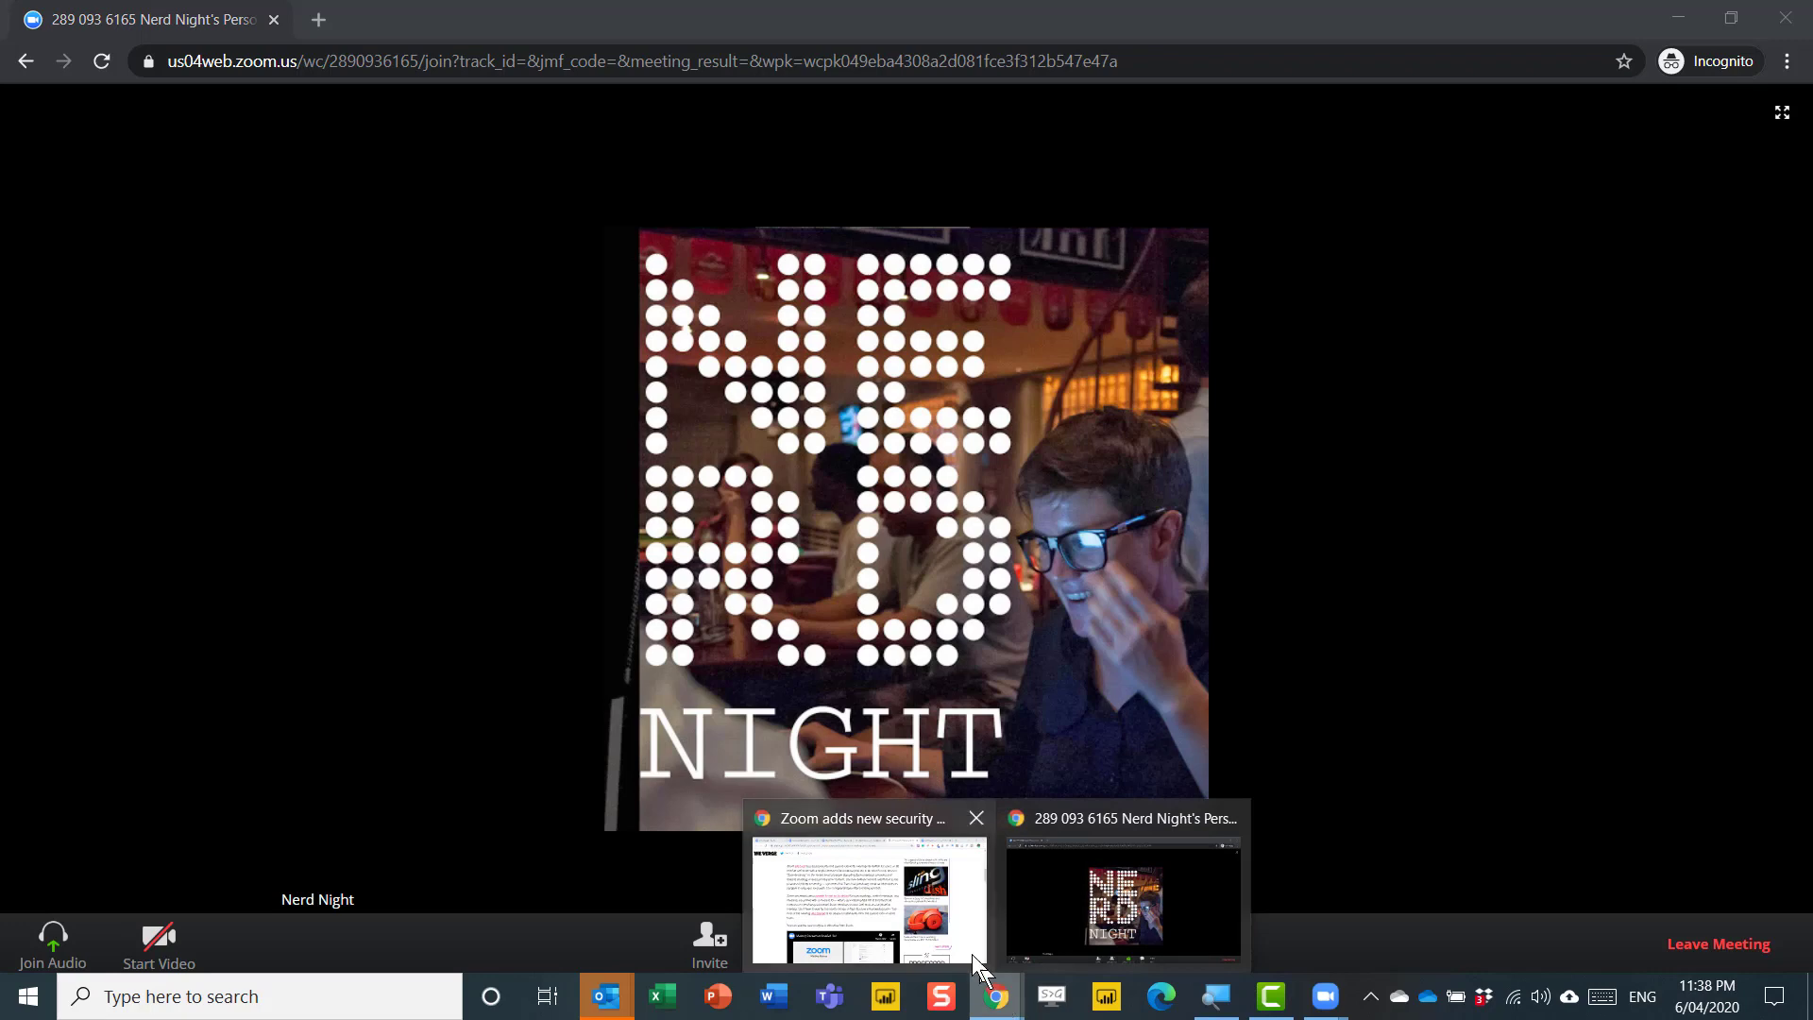
{"action": "left_click", "coordinate": [887, 893]}
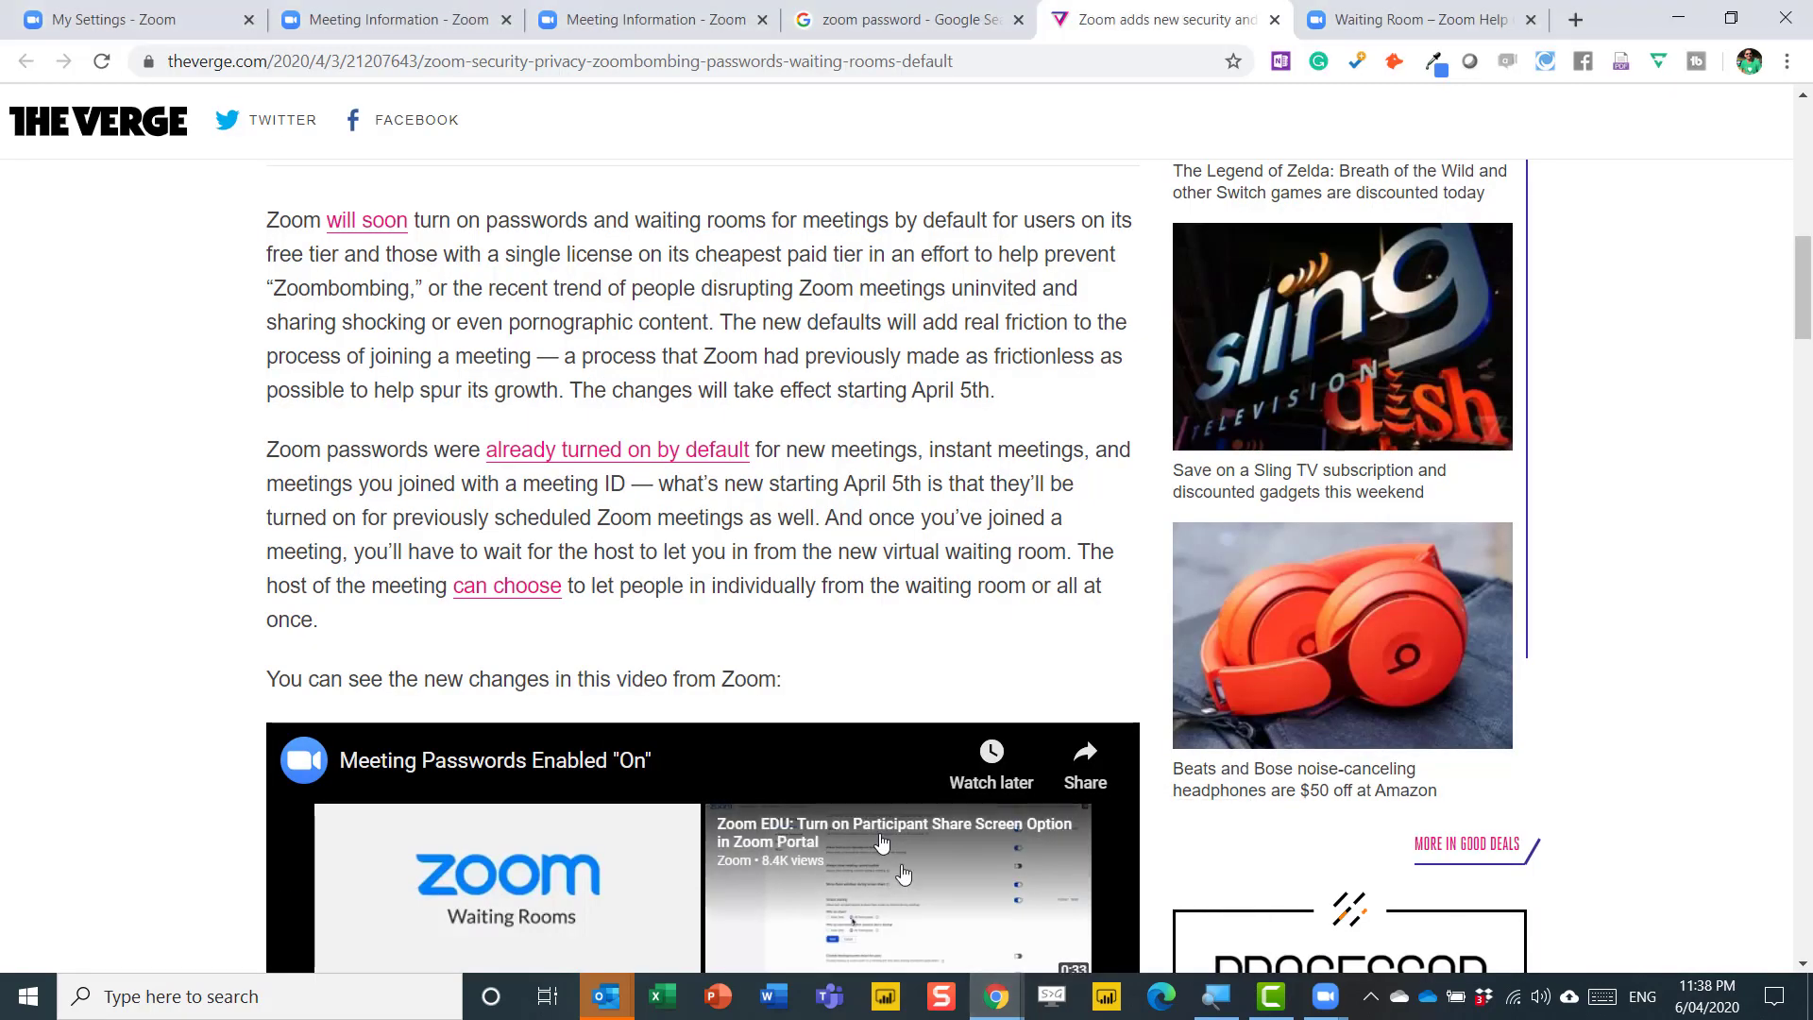
In Zoom web settings, enable Join before host and disable passwords for new scheduled and instant meetings.
{"action": "left_click", "coordinate": [149, 23]}
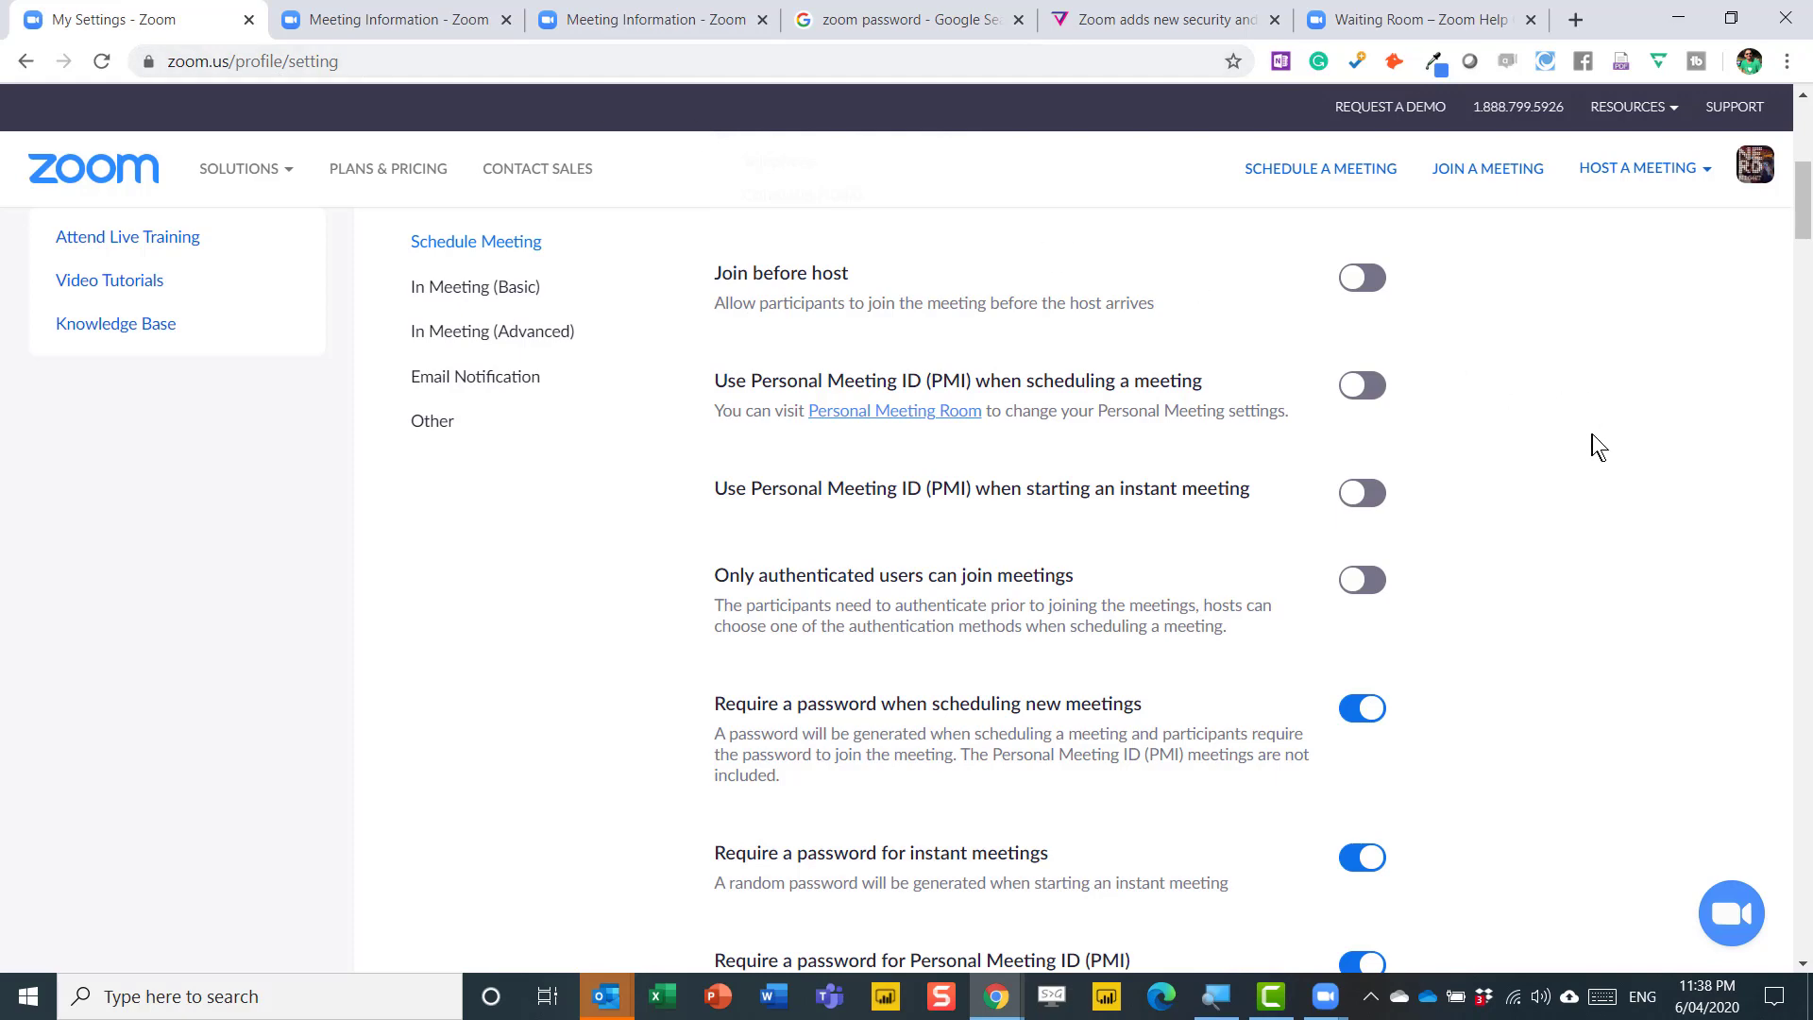
{"action": "scroll", "coordinate": [1593, 435], "scroll_direction": "up", "scroll_amount": 7}
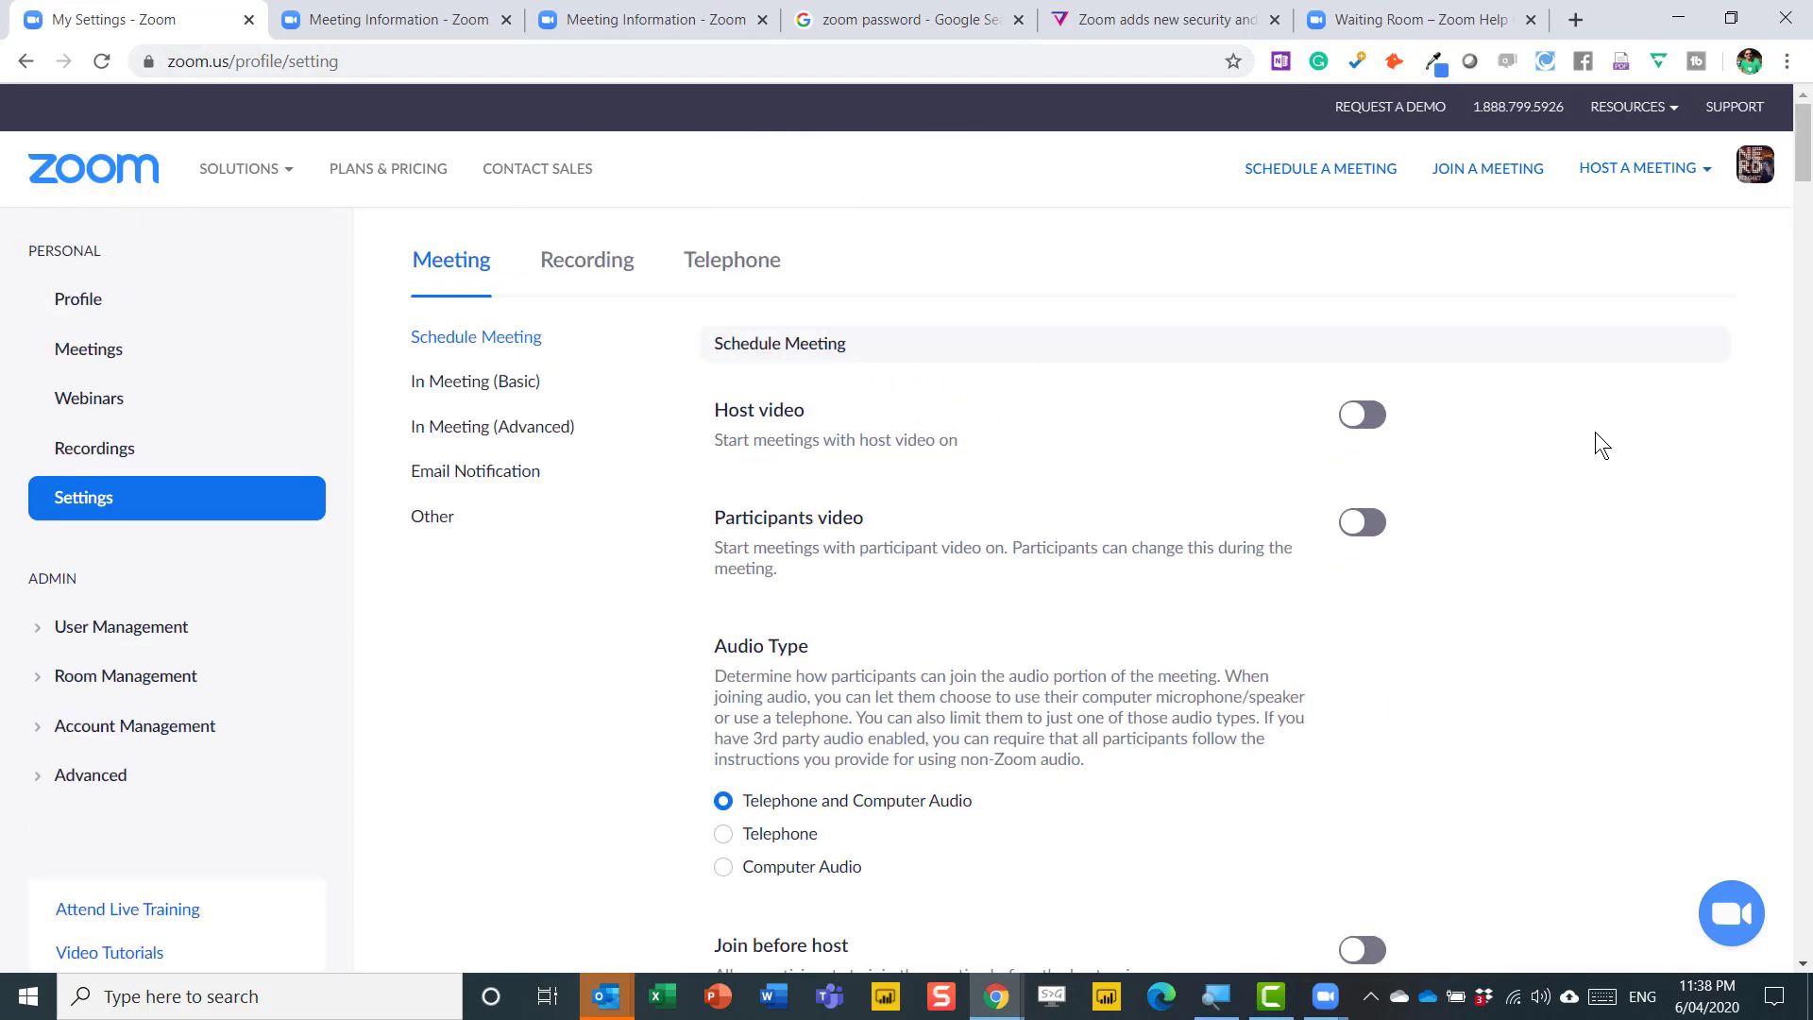
{"action": "left_click", "coordinate": [273, 520]}
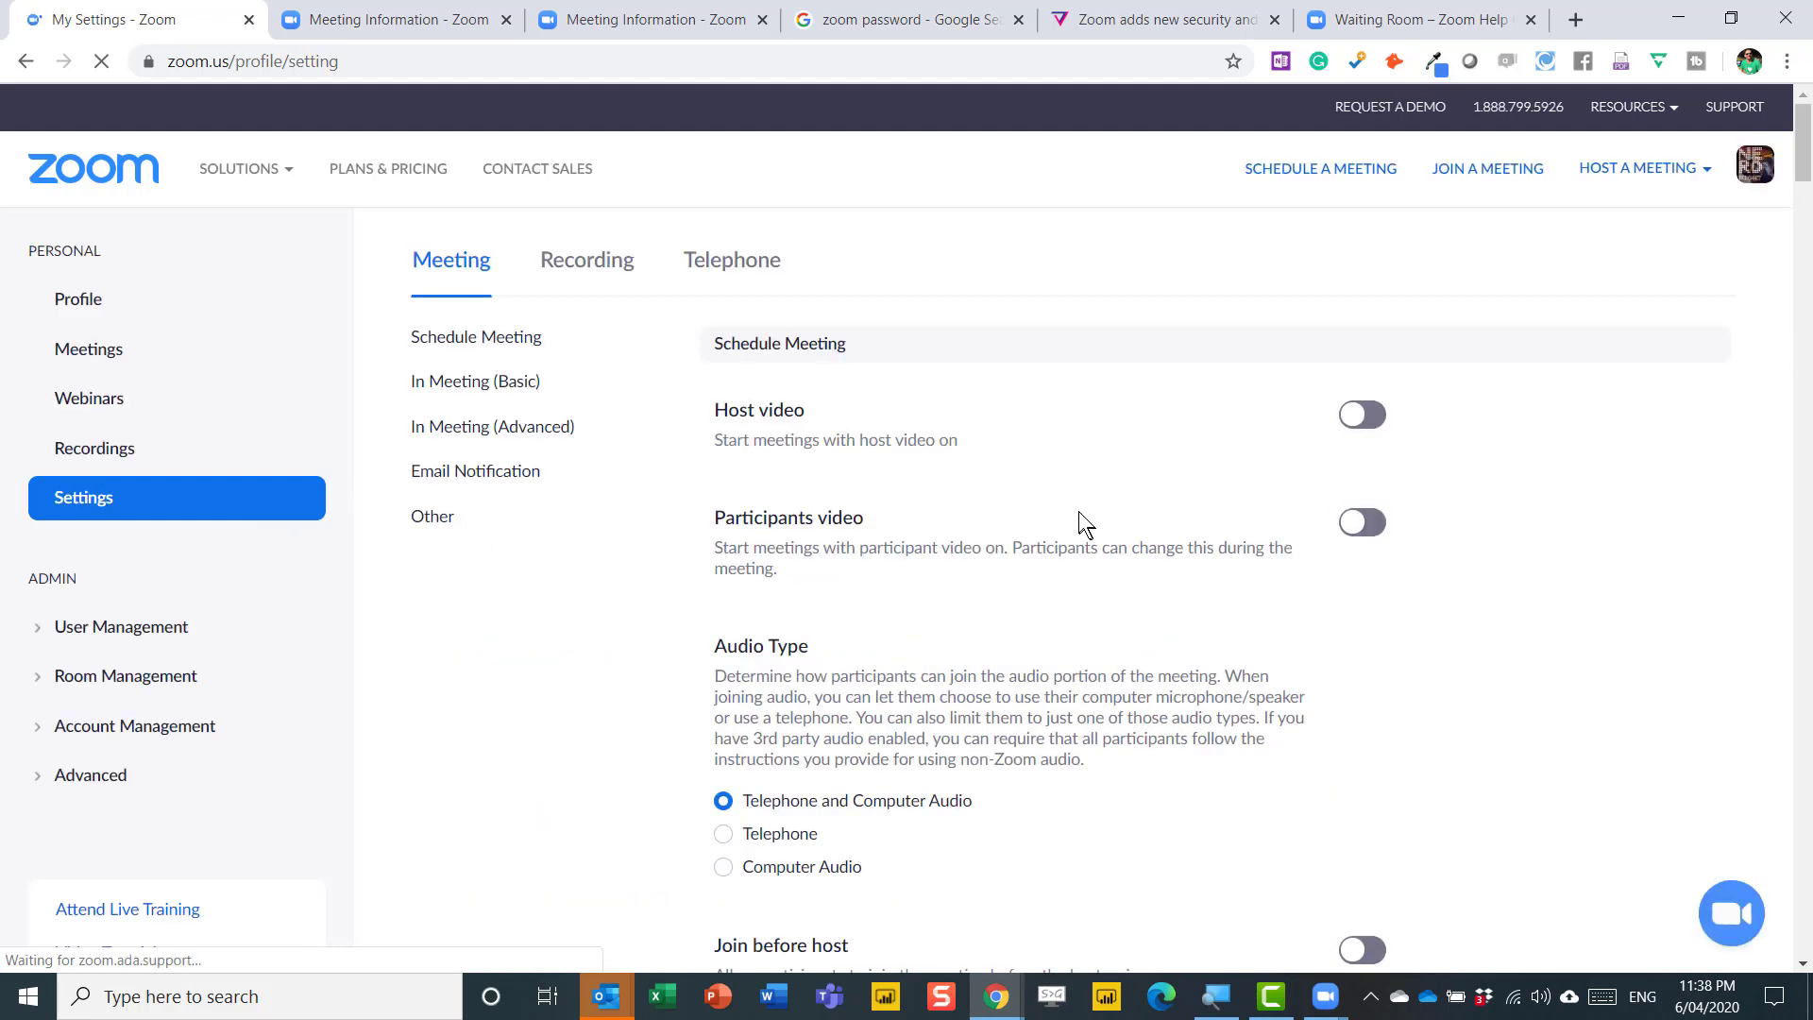
{"action": "scroll", "coordinate": [503, 344], "scroll_direction": "down", "scroll_amount": 1}
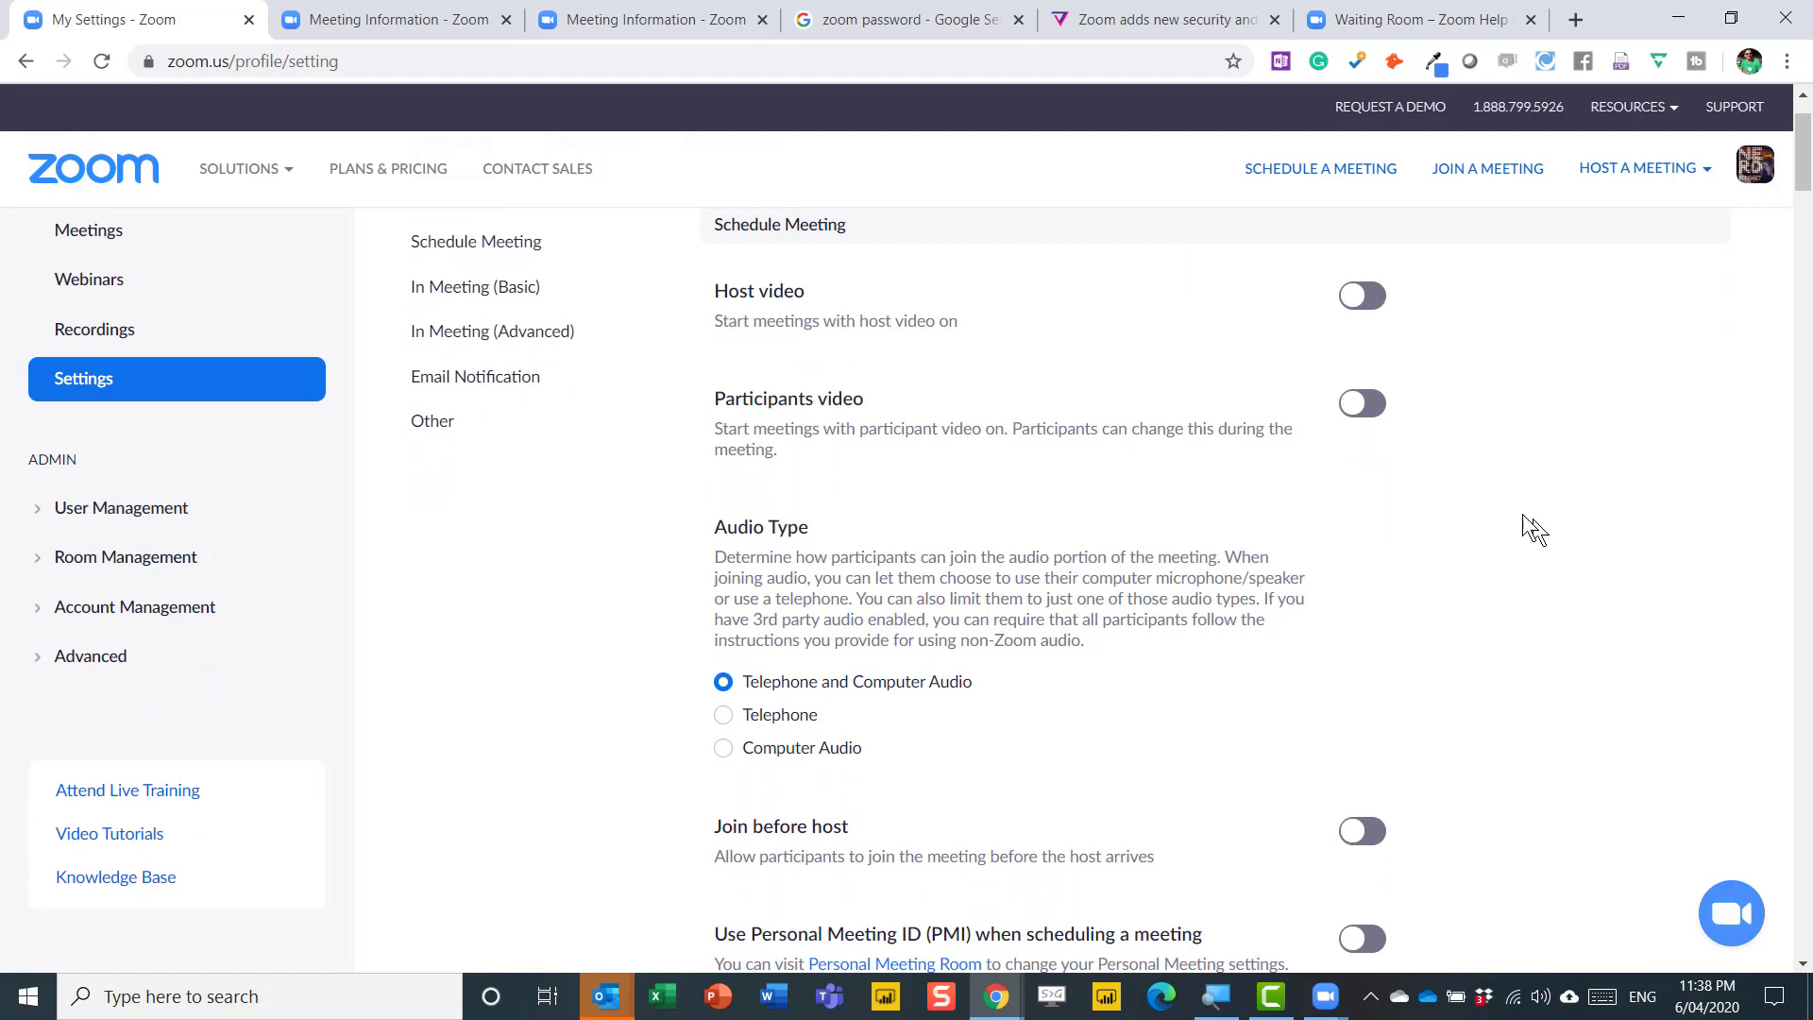
{"action": "scroll", "coordinate": [1811, 268], "scroll_direction": "down", "scroll_amount": 5}
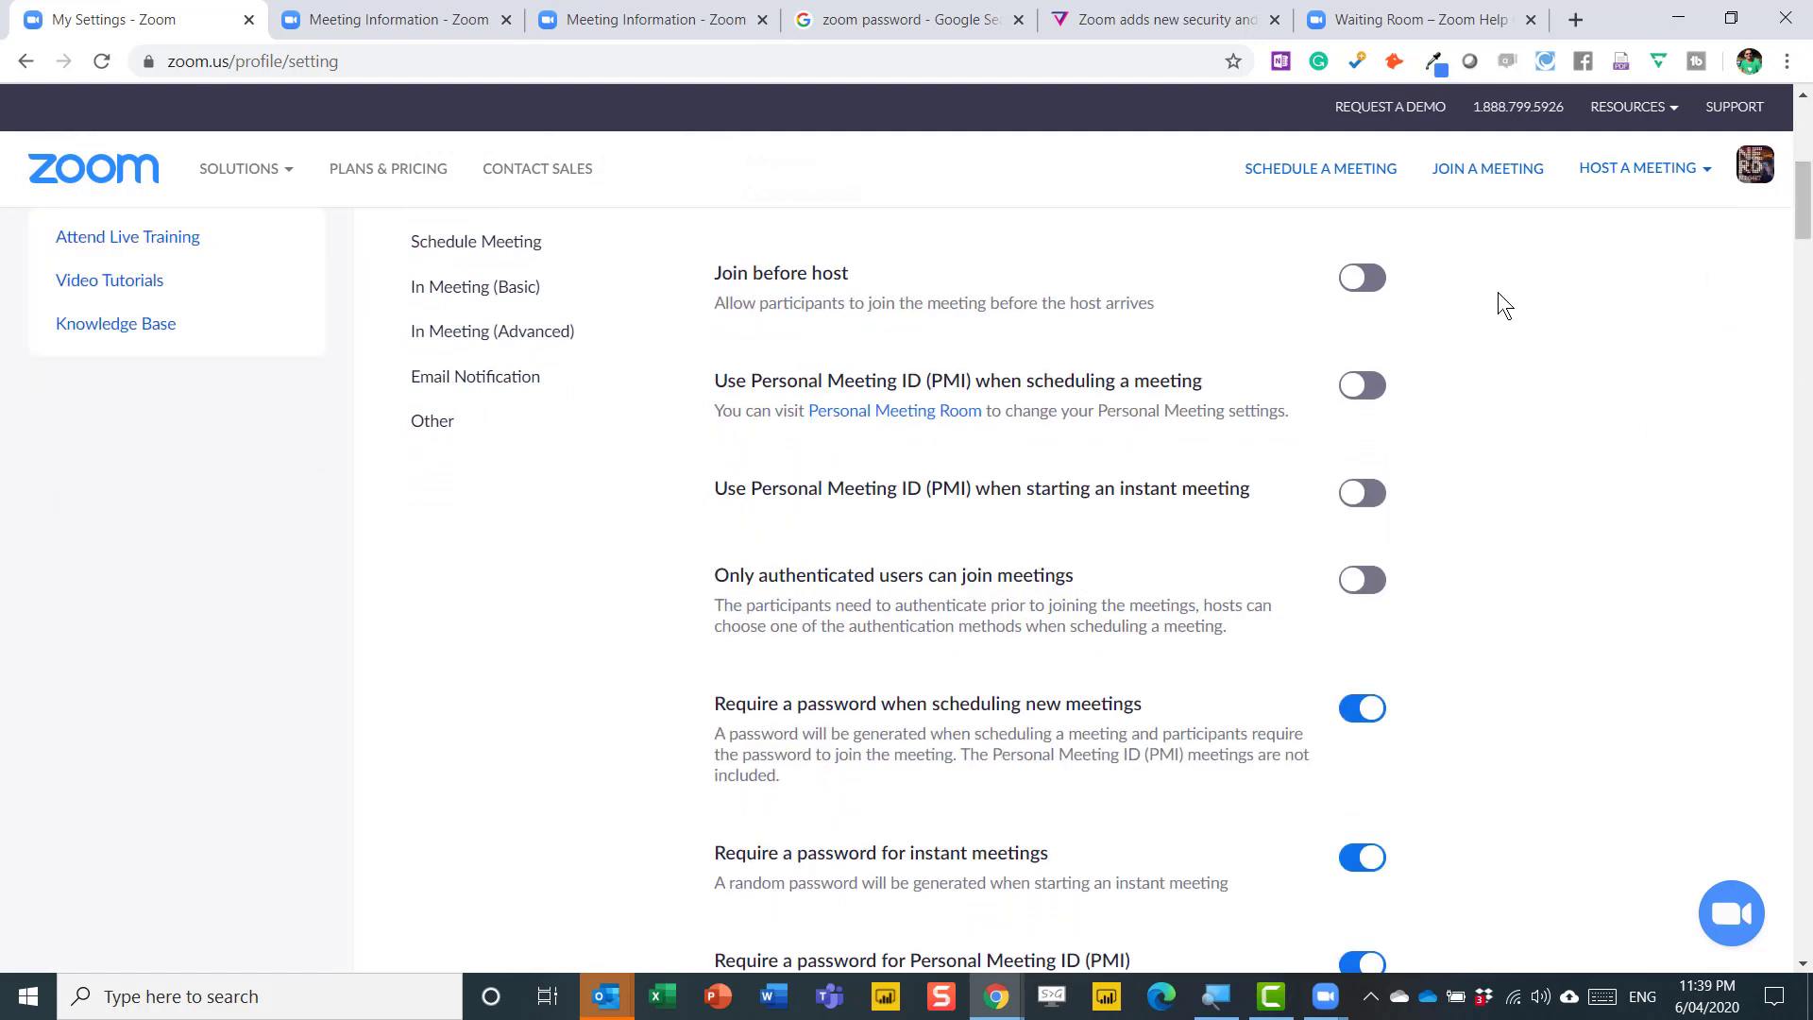
{"action": "left_click", "coordinate": [1355, 280]}
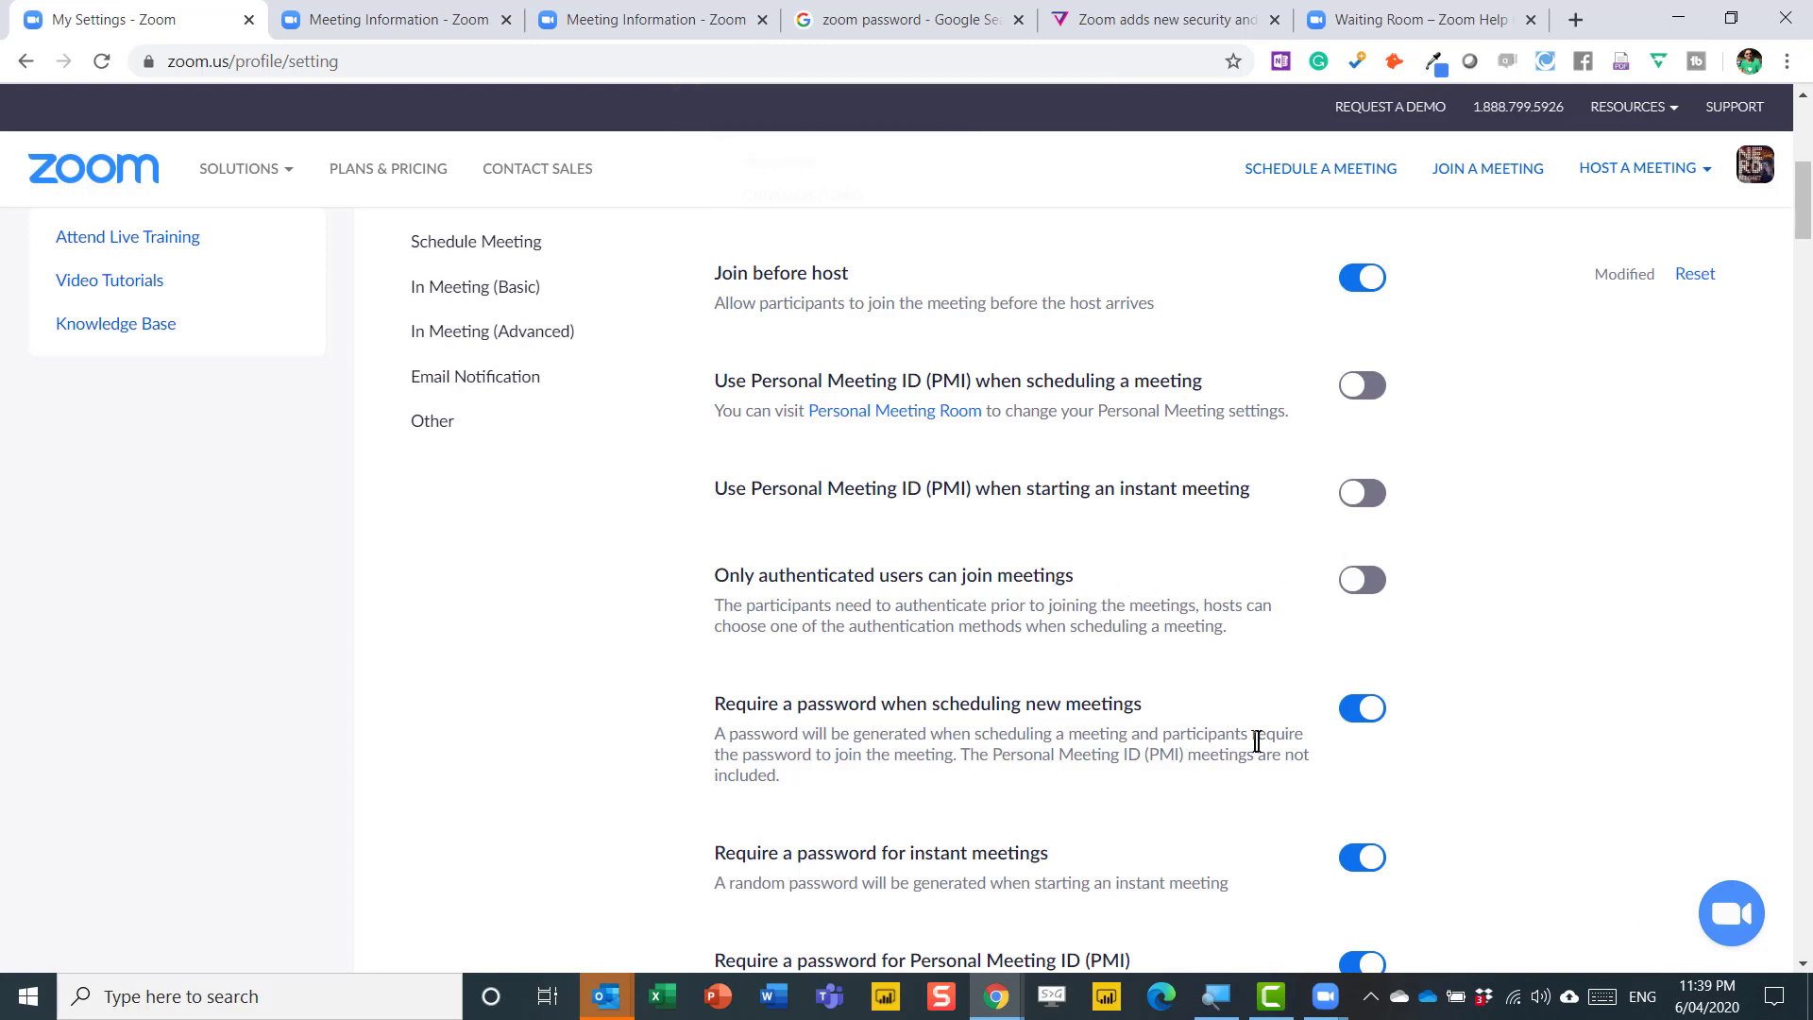
{"action": "left_click", "coordinate": [1361, 711]}
{"action": "left_click", "coordinate": [1369, 856]}
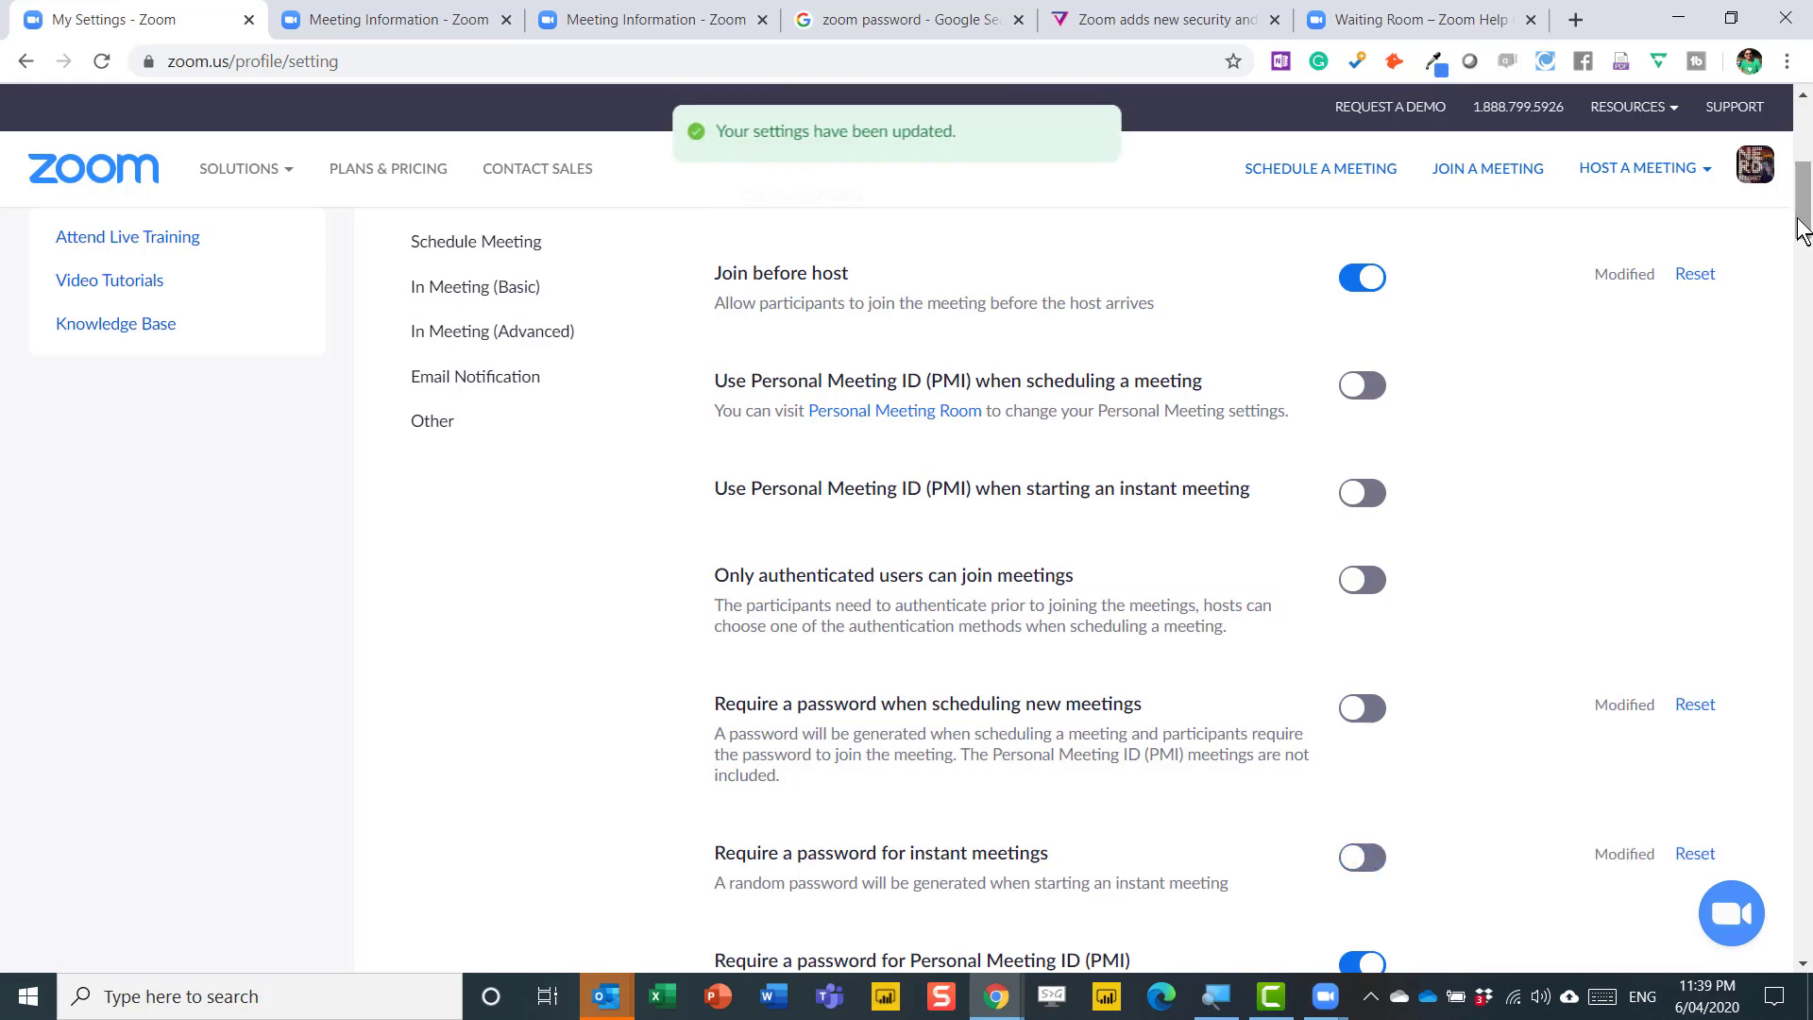
{"action": "left_click_drag", "start_coordinate": [1799, 236], "coordinate": [1798, 293]}
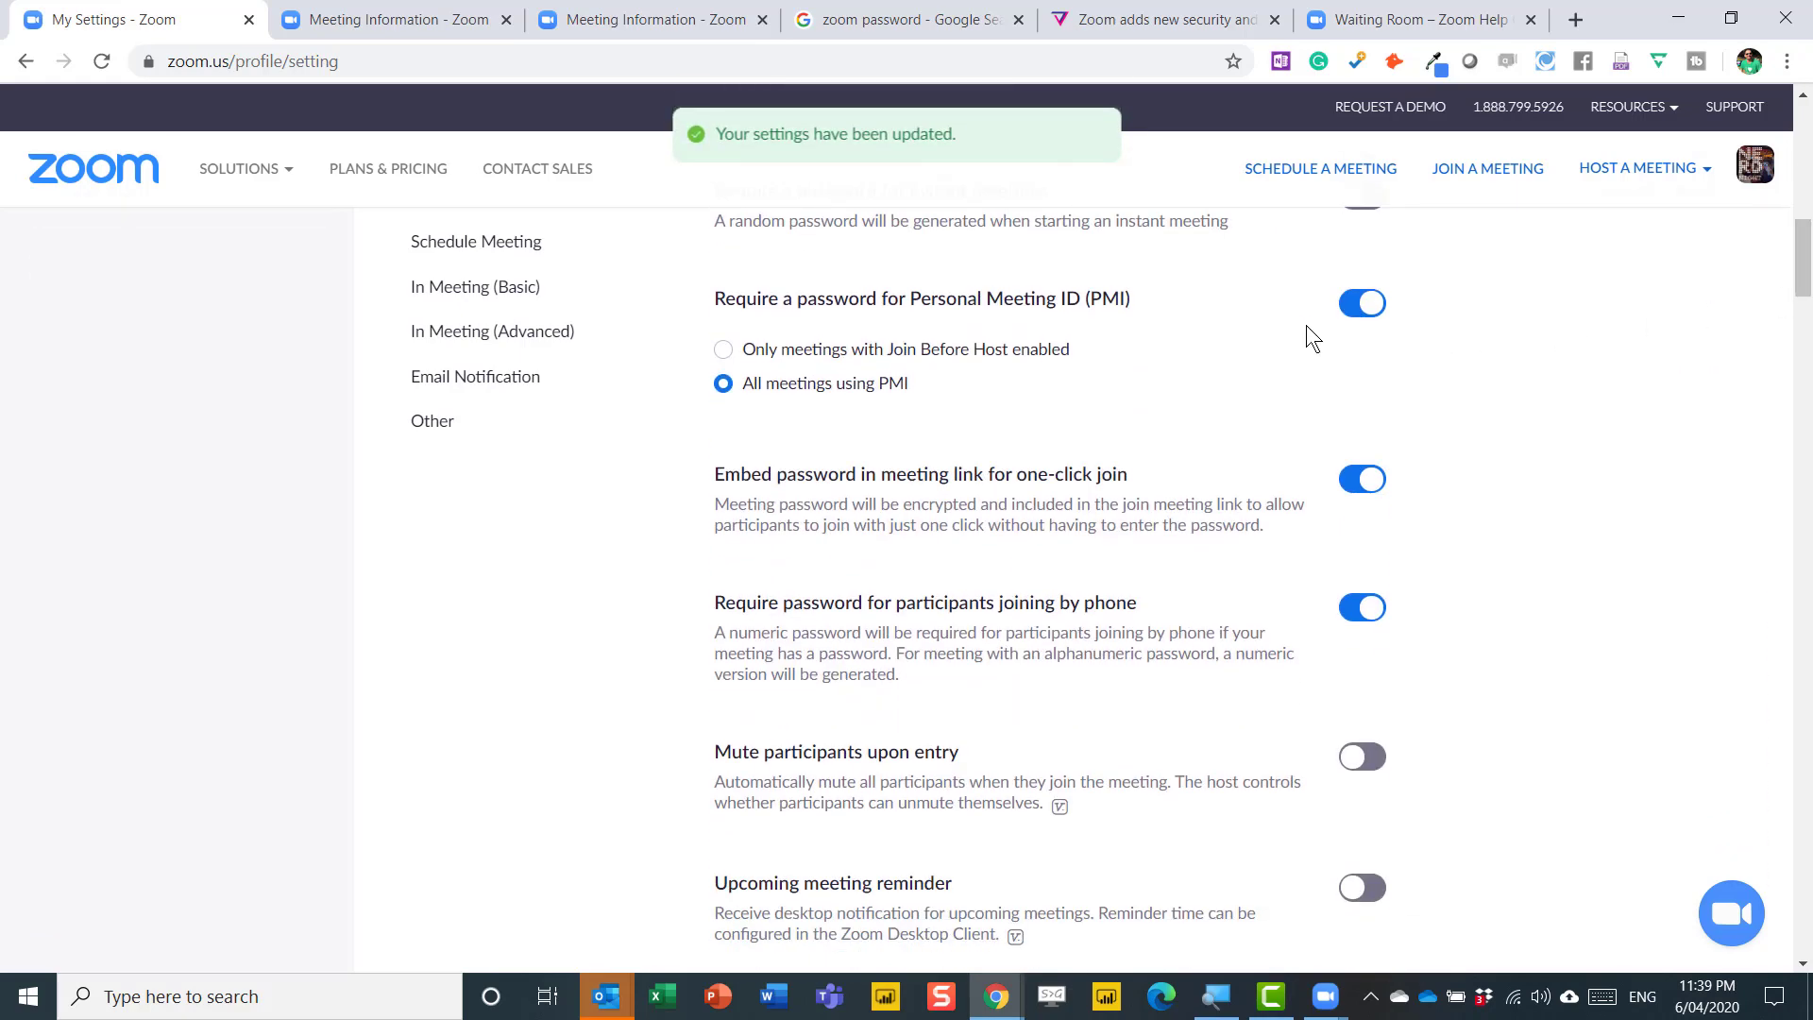
Turn off password requirements for Personal Meeting ID meetings and phone-in participants.
{"action": "left_click", "coordinate": [1369, 318]}
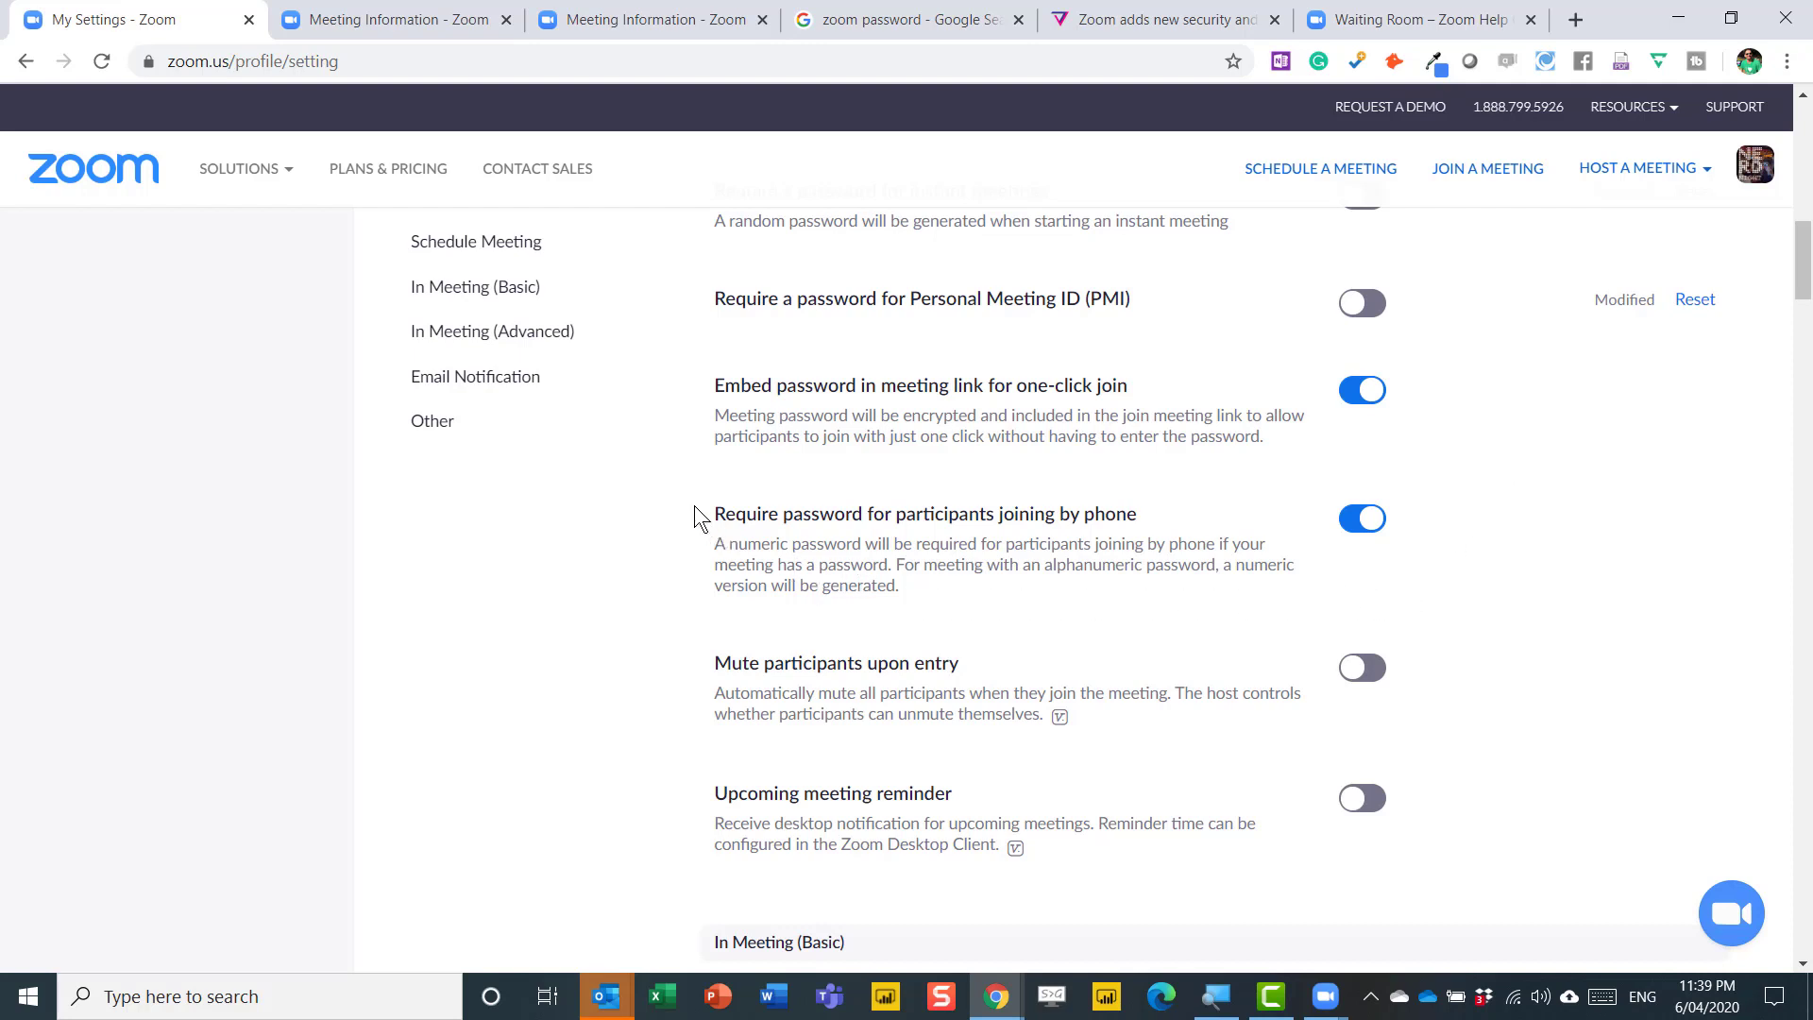
{"action": "left_click", "coordinate": [1356, 525]}
{"action": "left_click_drag", "start_coordinate": [1806, 285], "coordinate": [1809, 571]}
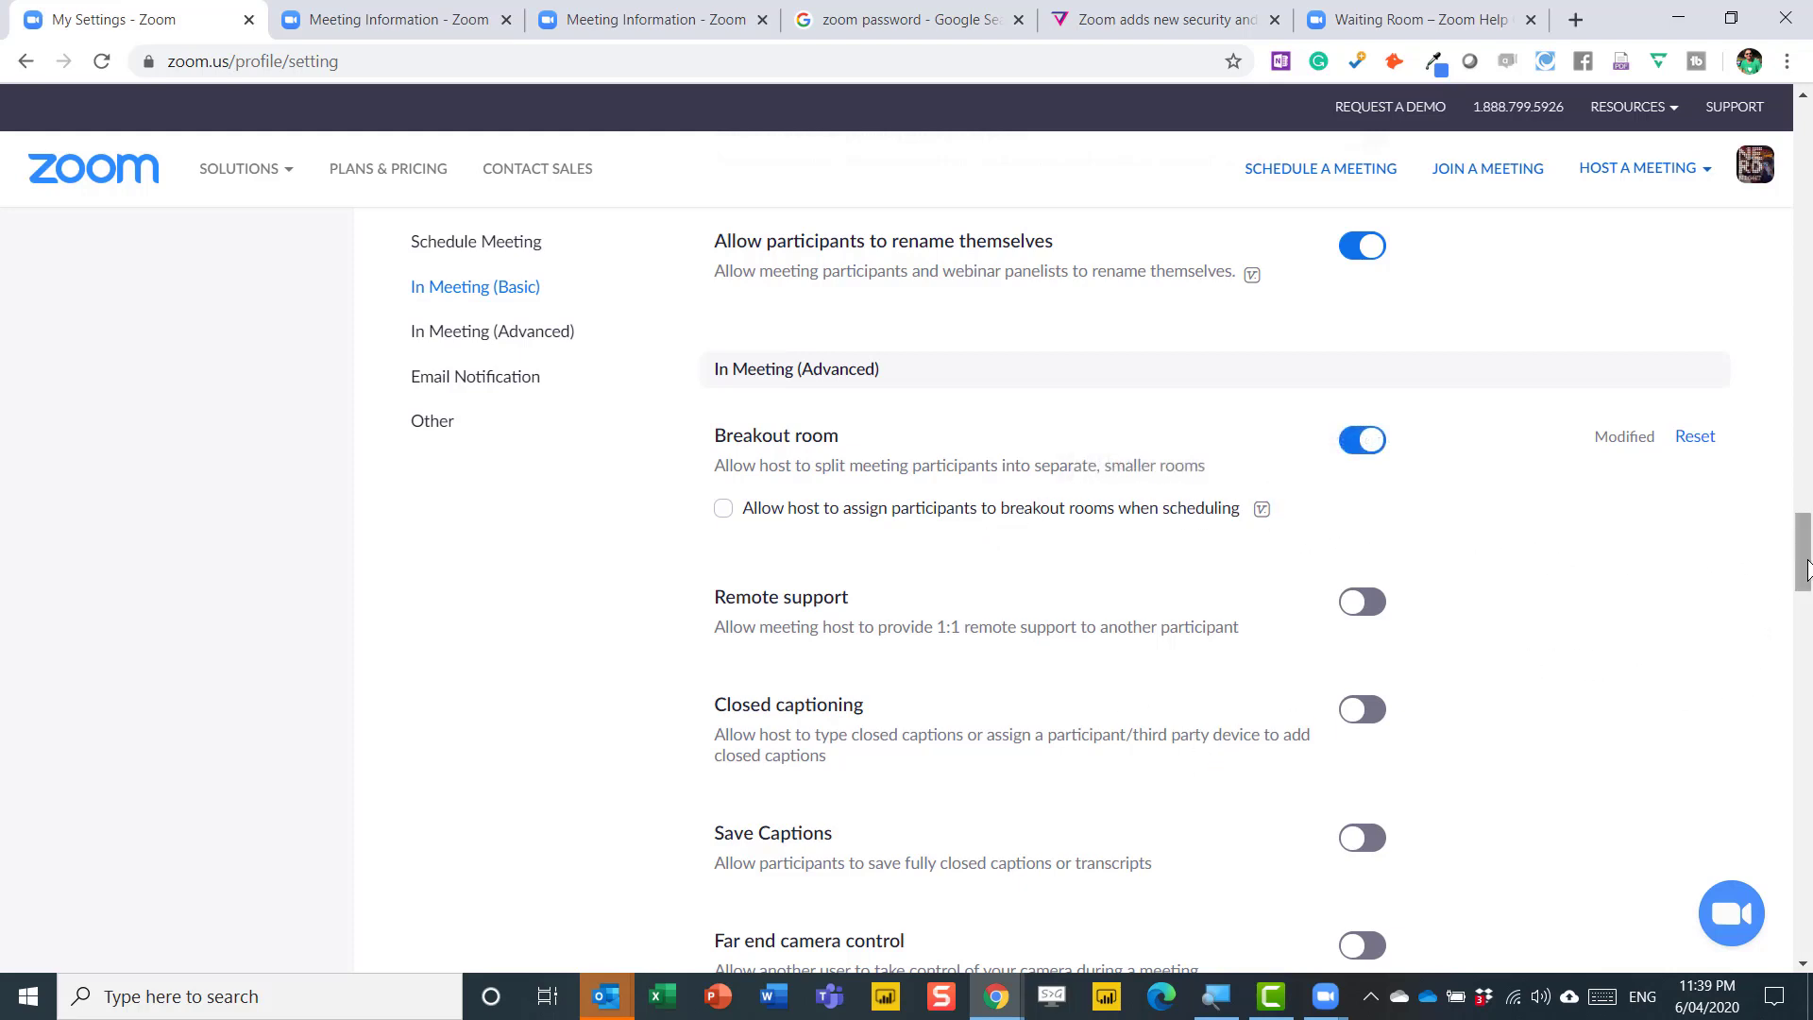
Switch off Waiting room under In Meeting (Advanced), then search the page for 'waiti'.
{"action": "left_click", "coordinate": [460, 332]}
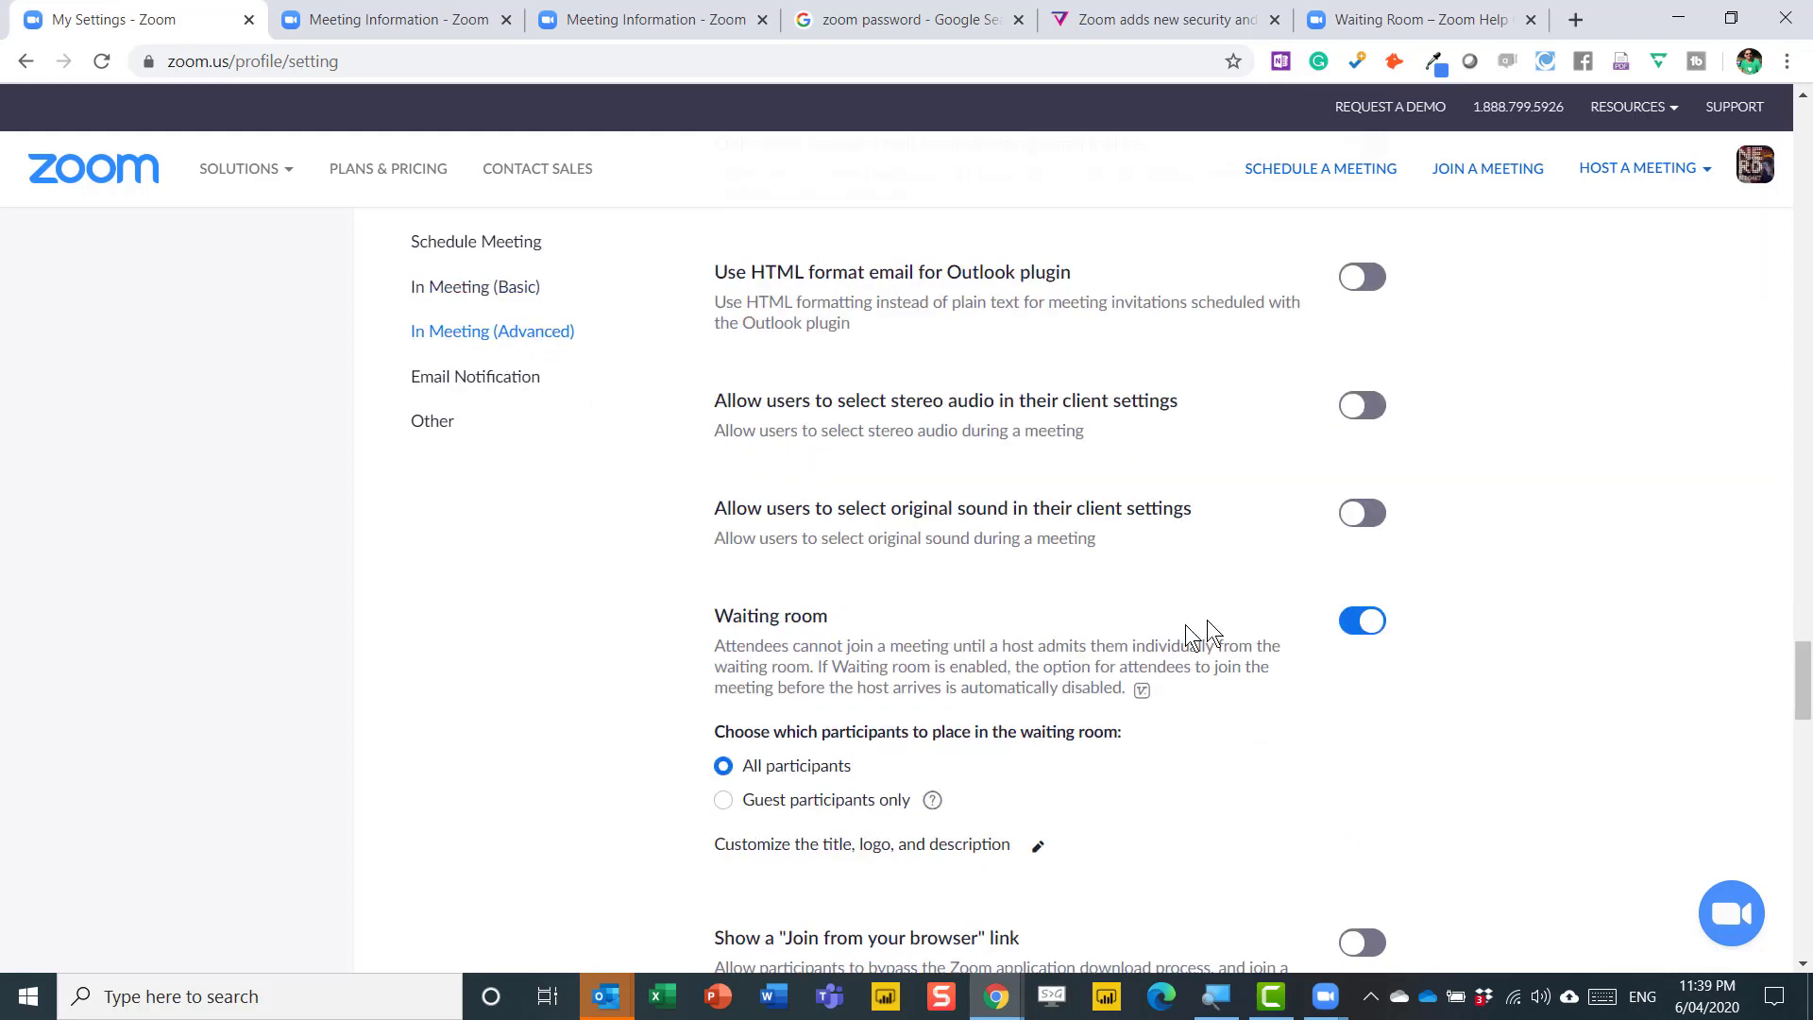
{"action": "left_click", "coordinate": [1362, 621]}
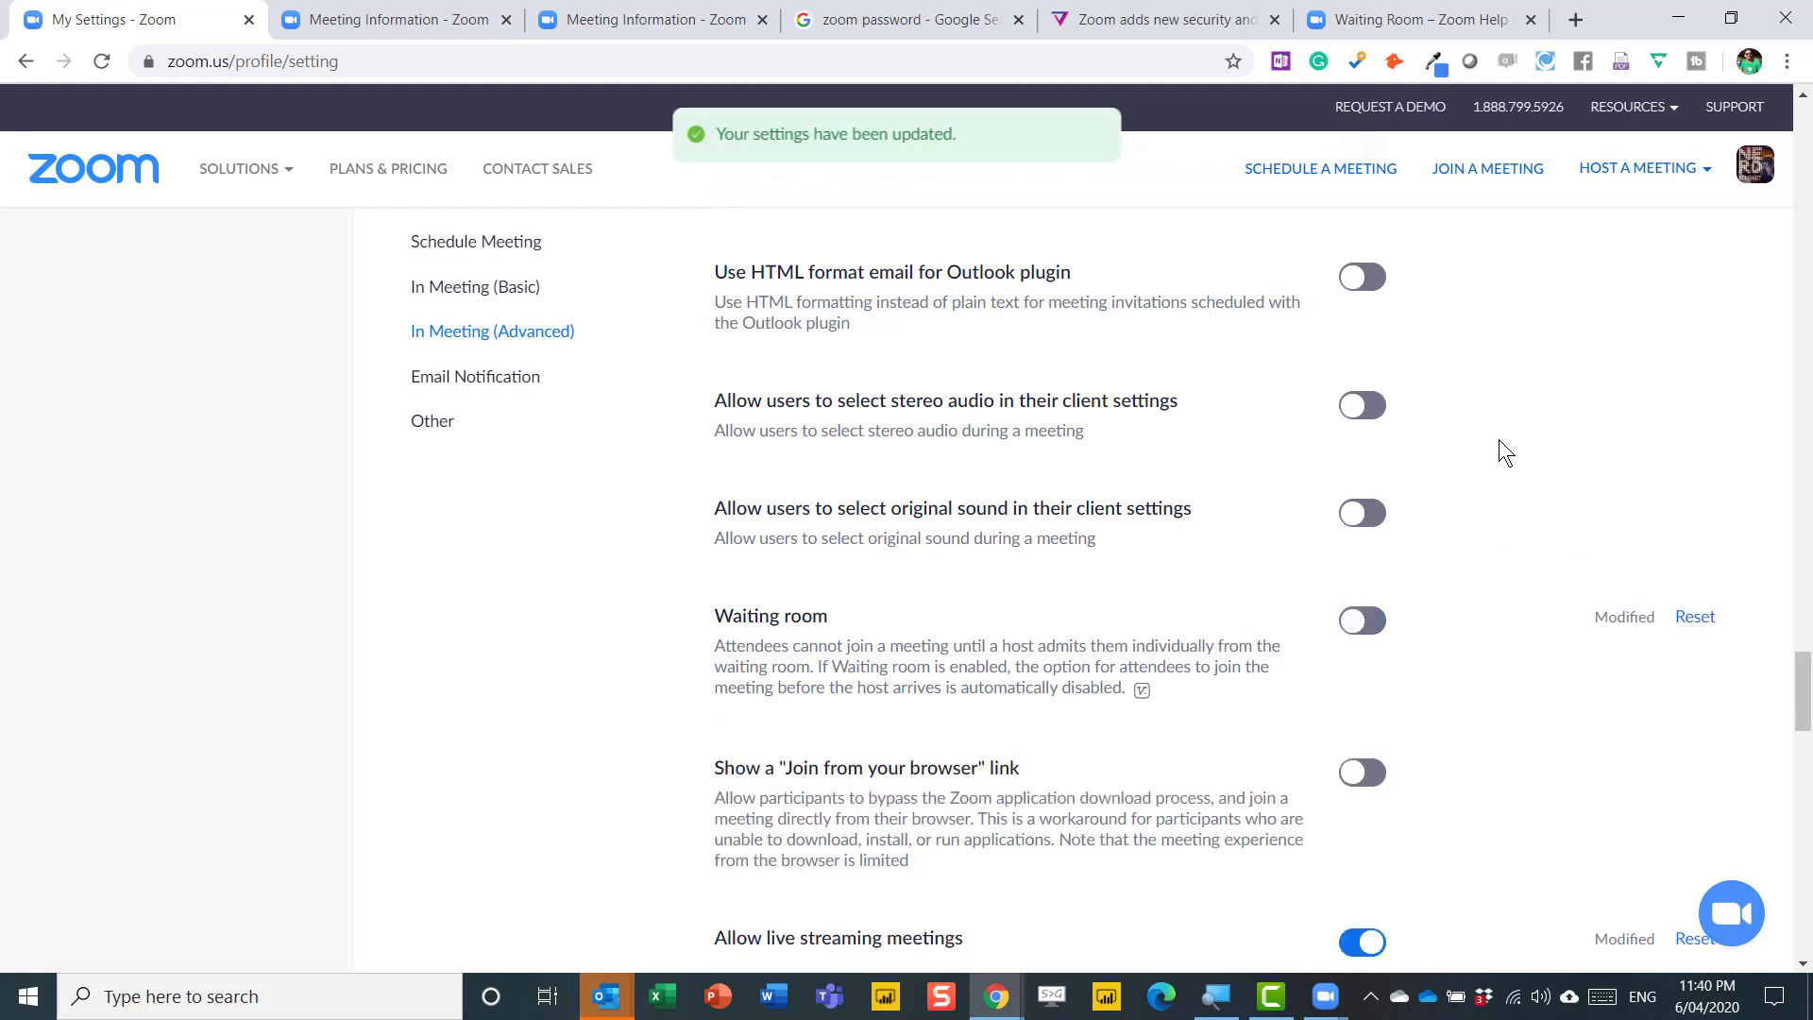
{"action": "key", "text": "ctrl+f"}
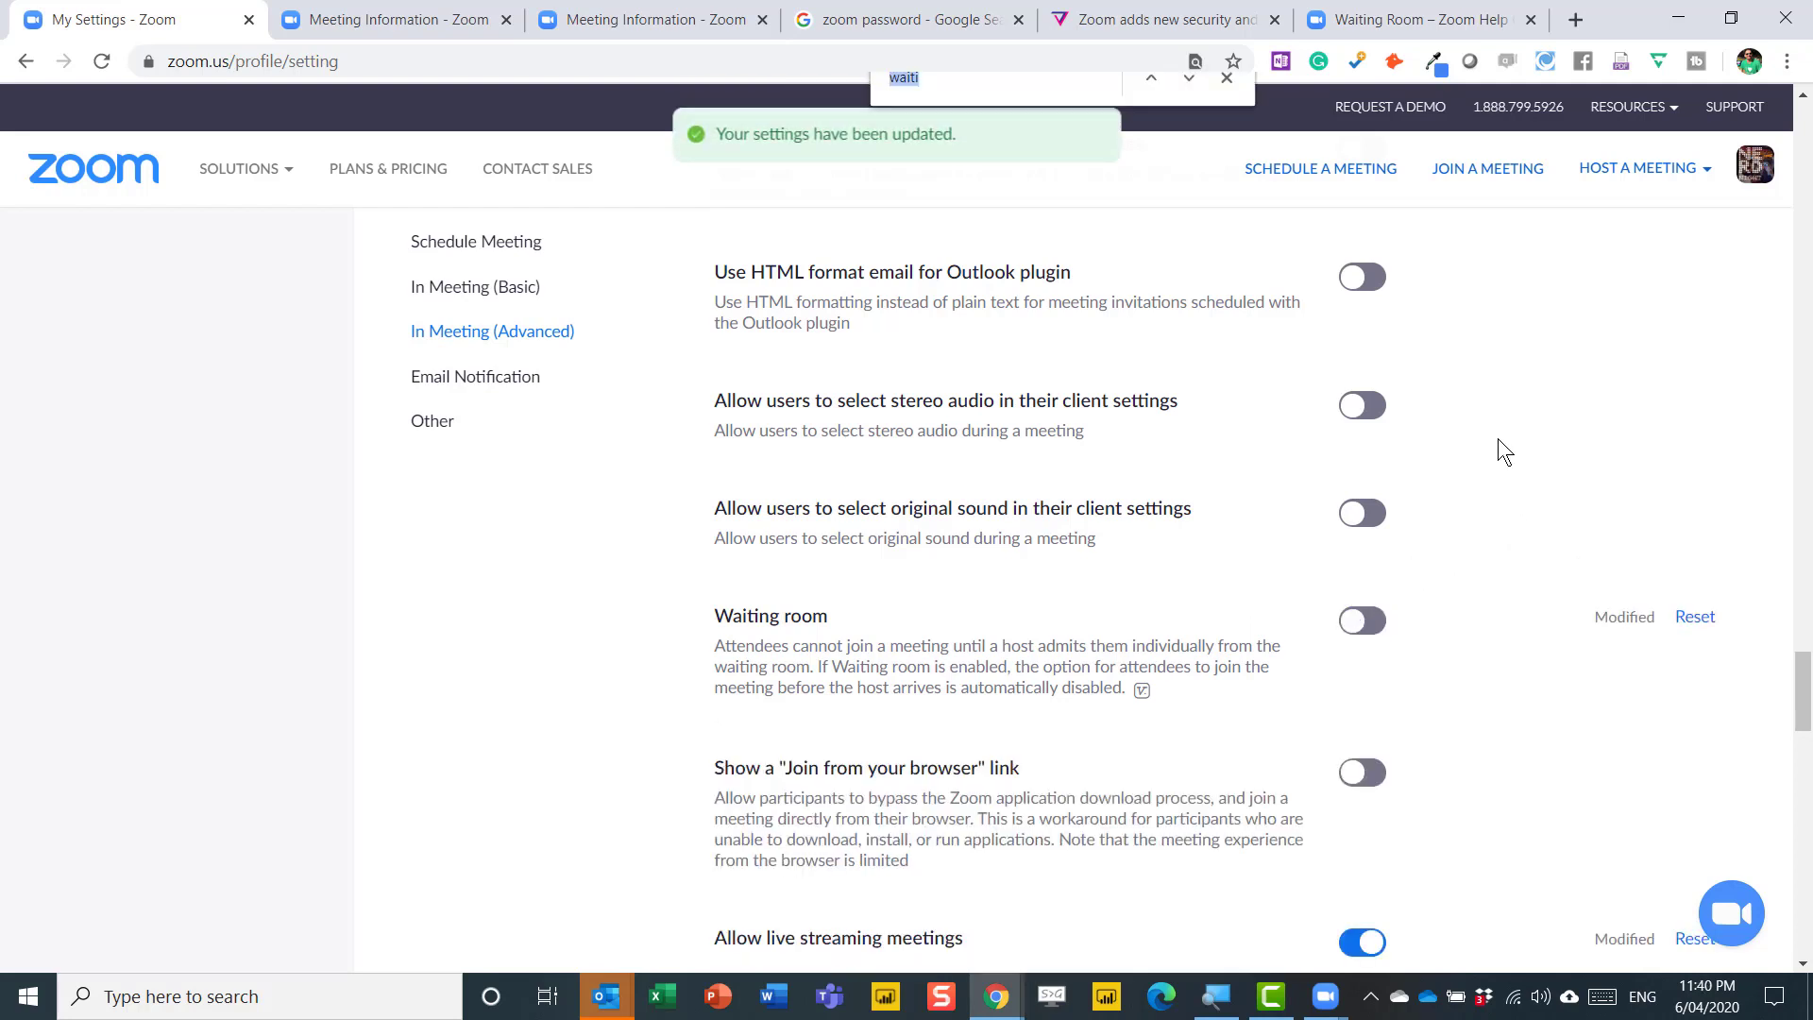
{"action": "type", "text": "waiti"}
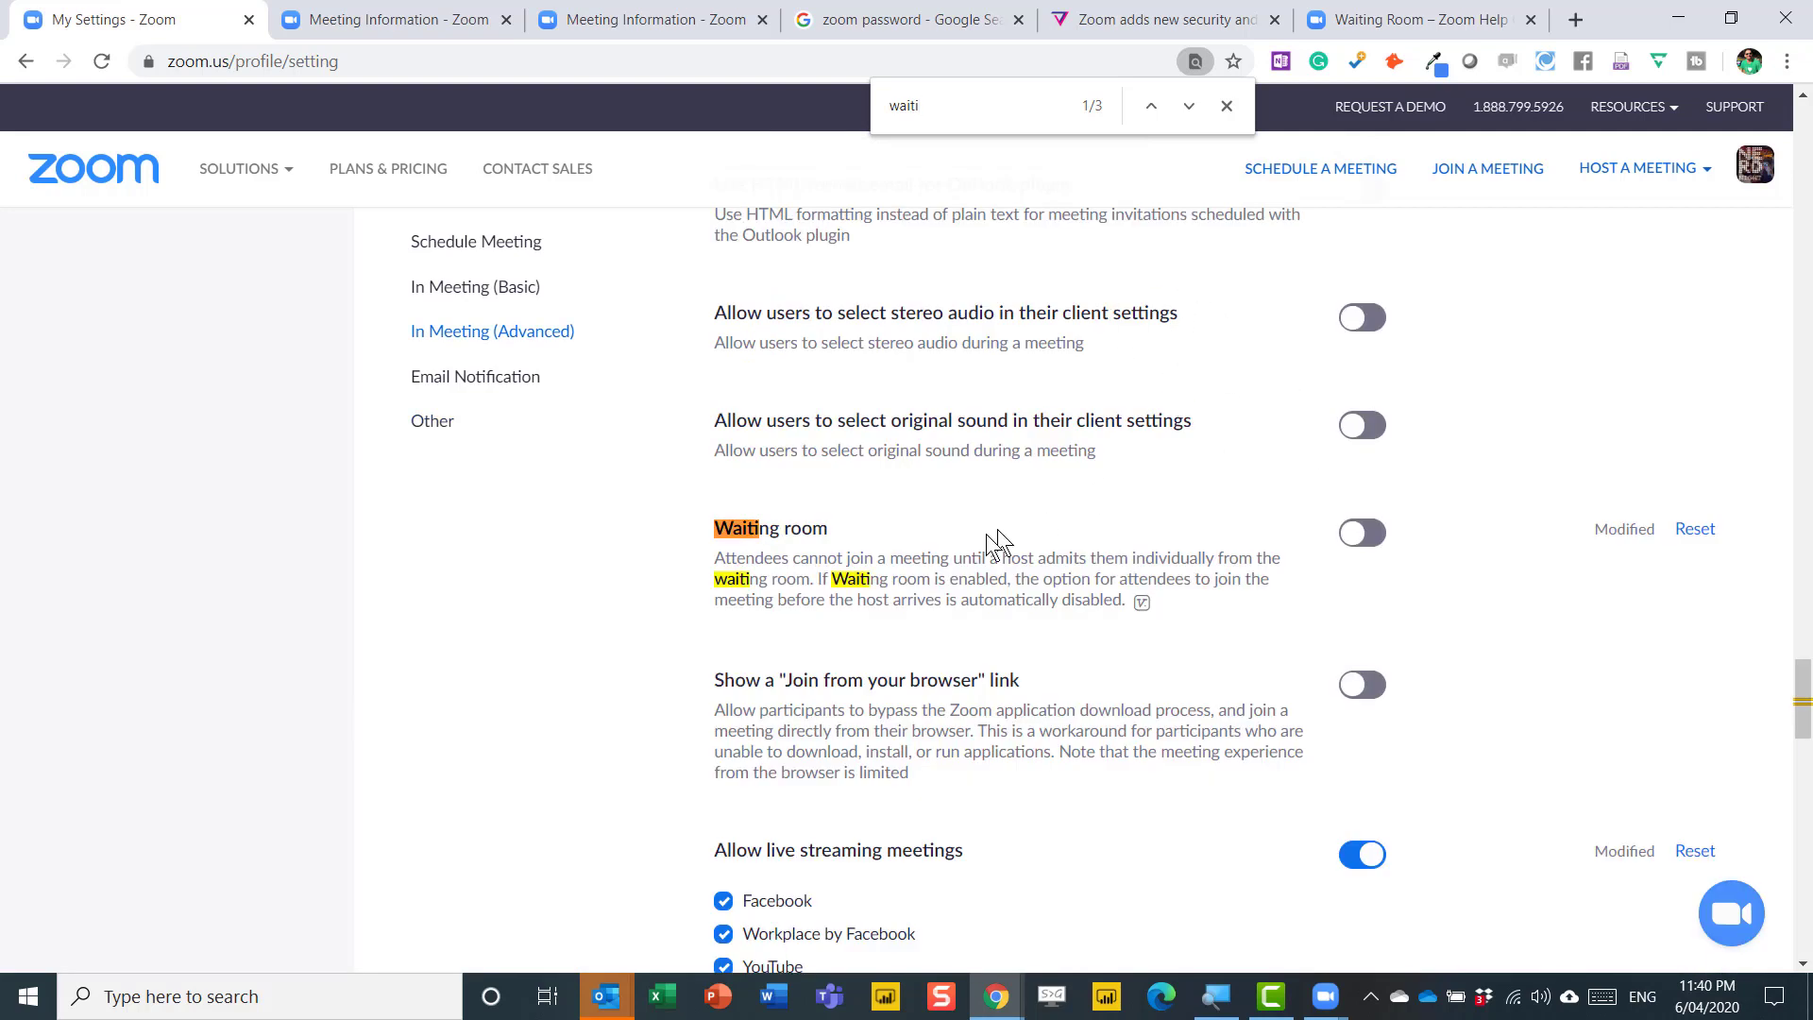
{"action": "left_click", "coordinate": [1226, 107]}
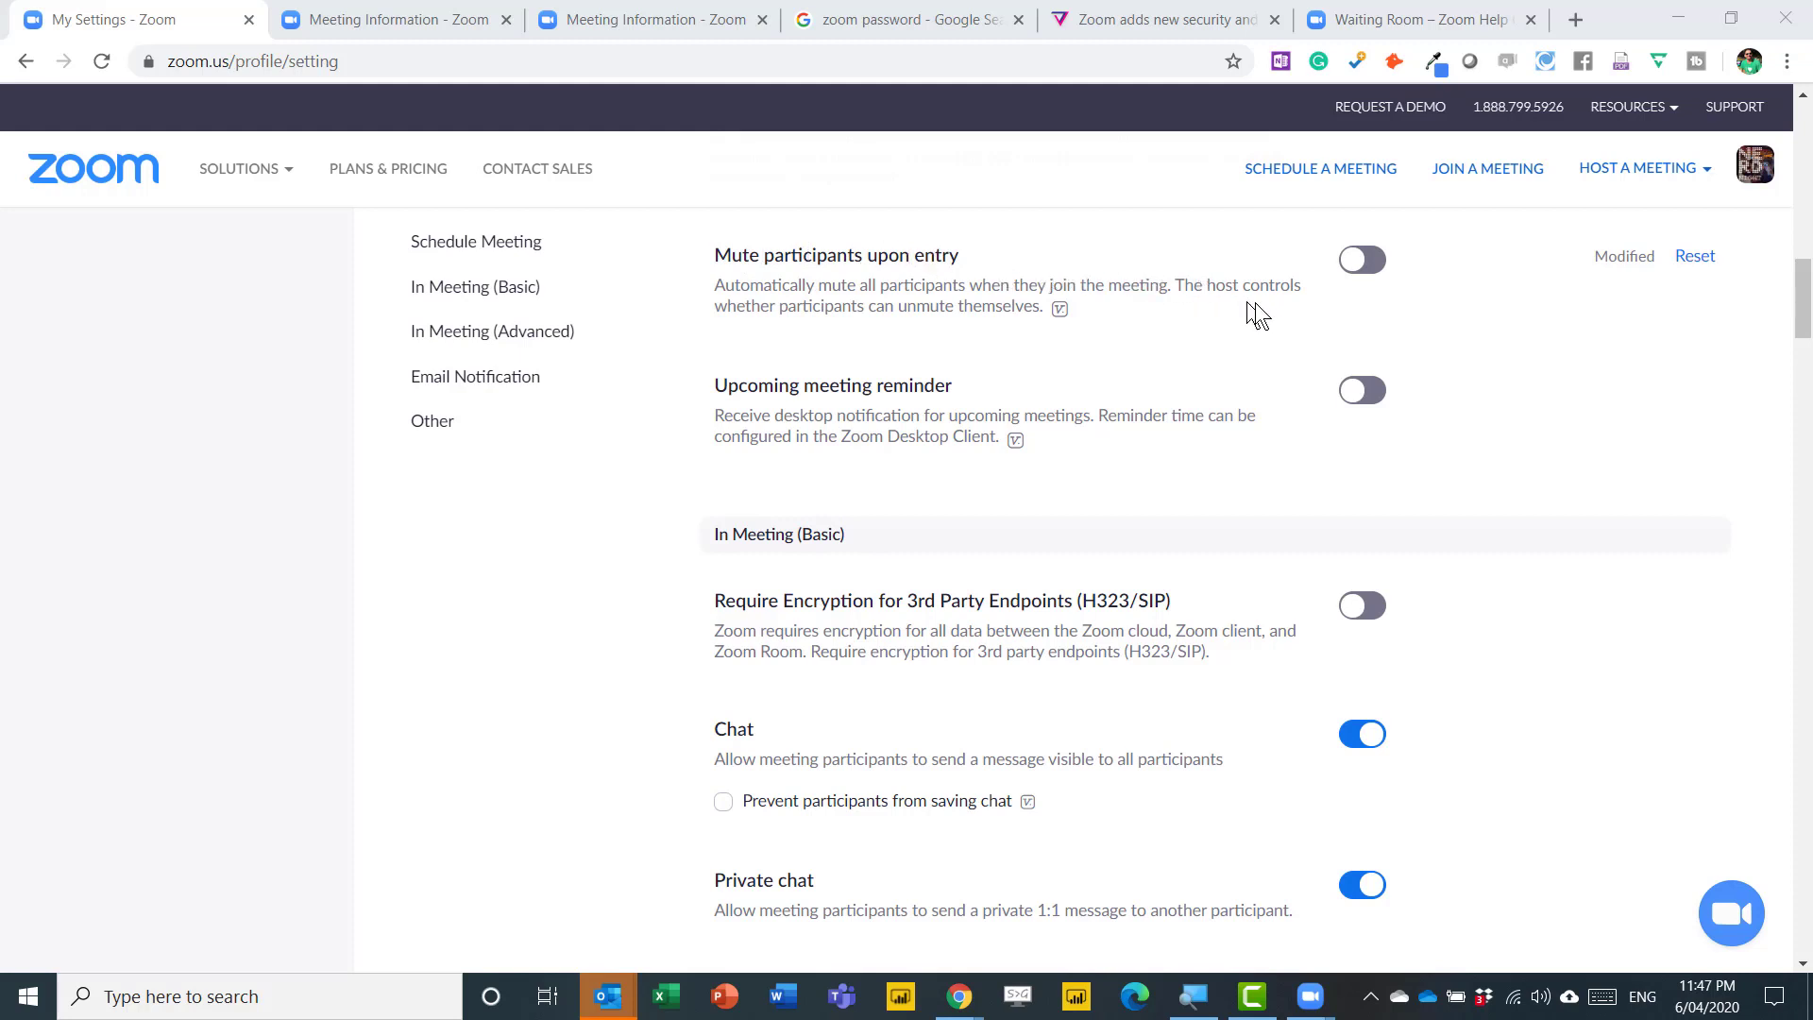
Enable 'Mute participants upon entry' and 'Show a Join from your browser link'.
{"action": "left_click", "coordinate": [1356, 267]}
{"action": "left_click", "coordinate": [1357, 267]}
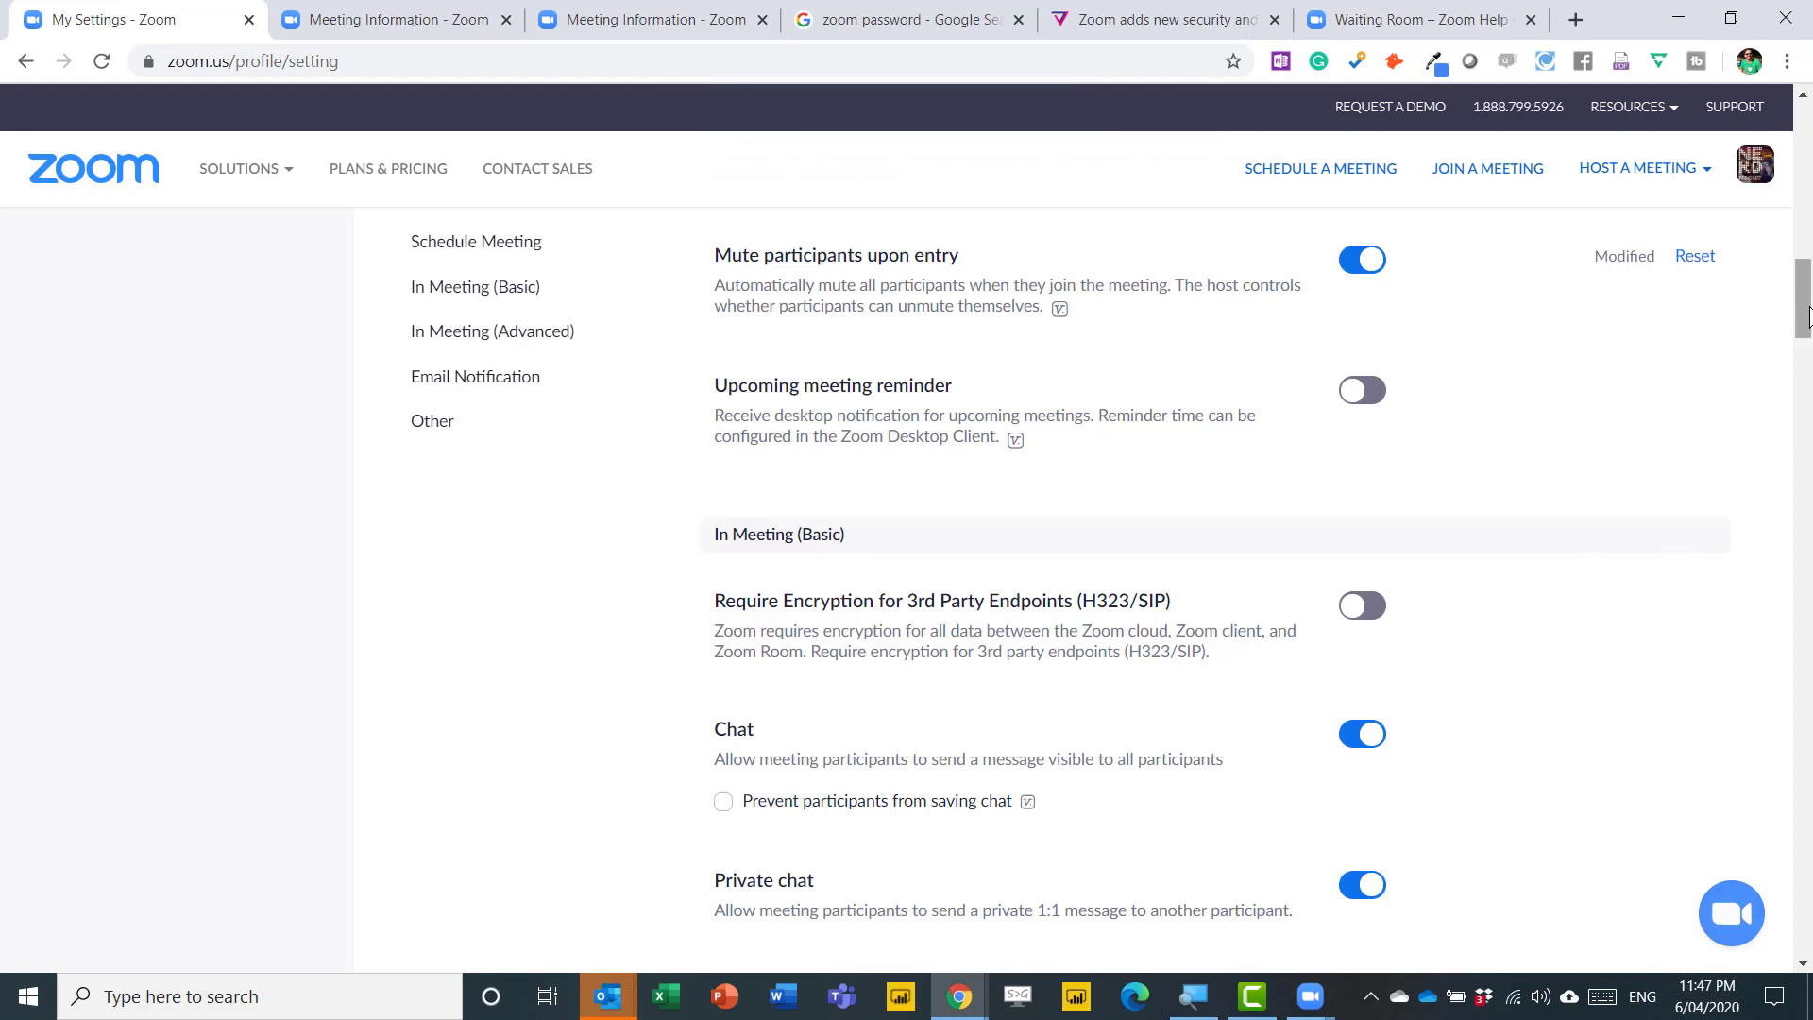
{"action": "left_click_drag", "start_coordinate": [1808, 317], "coordinate": [1804, 725]}
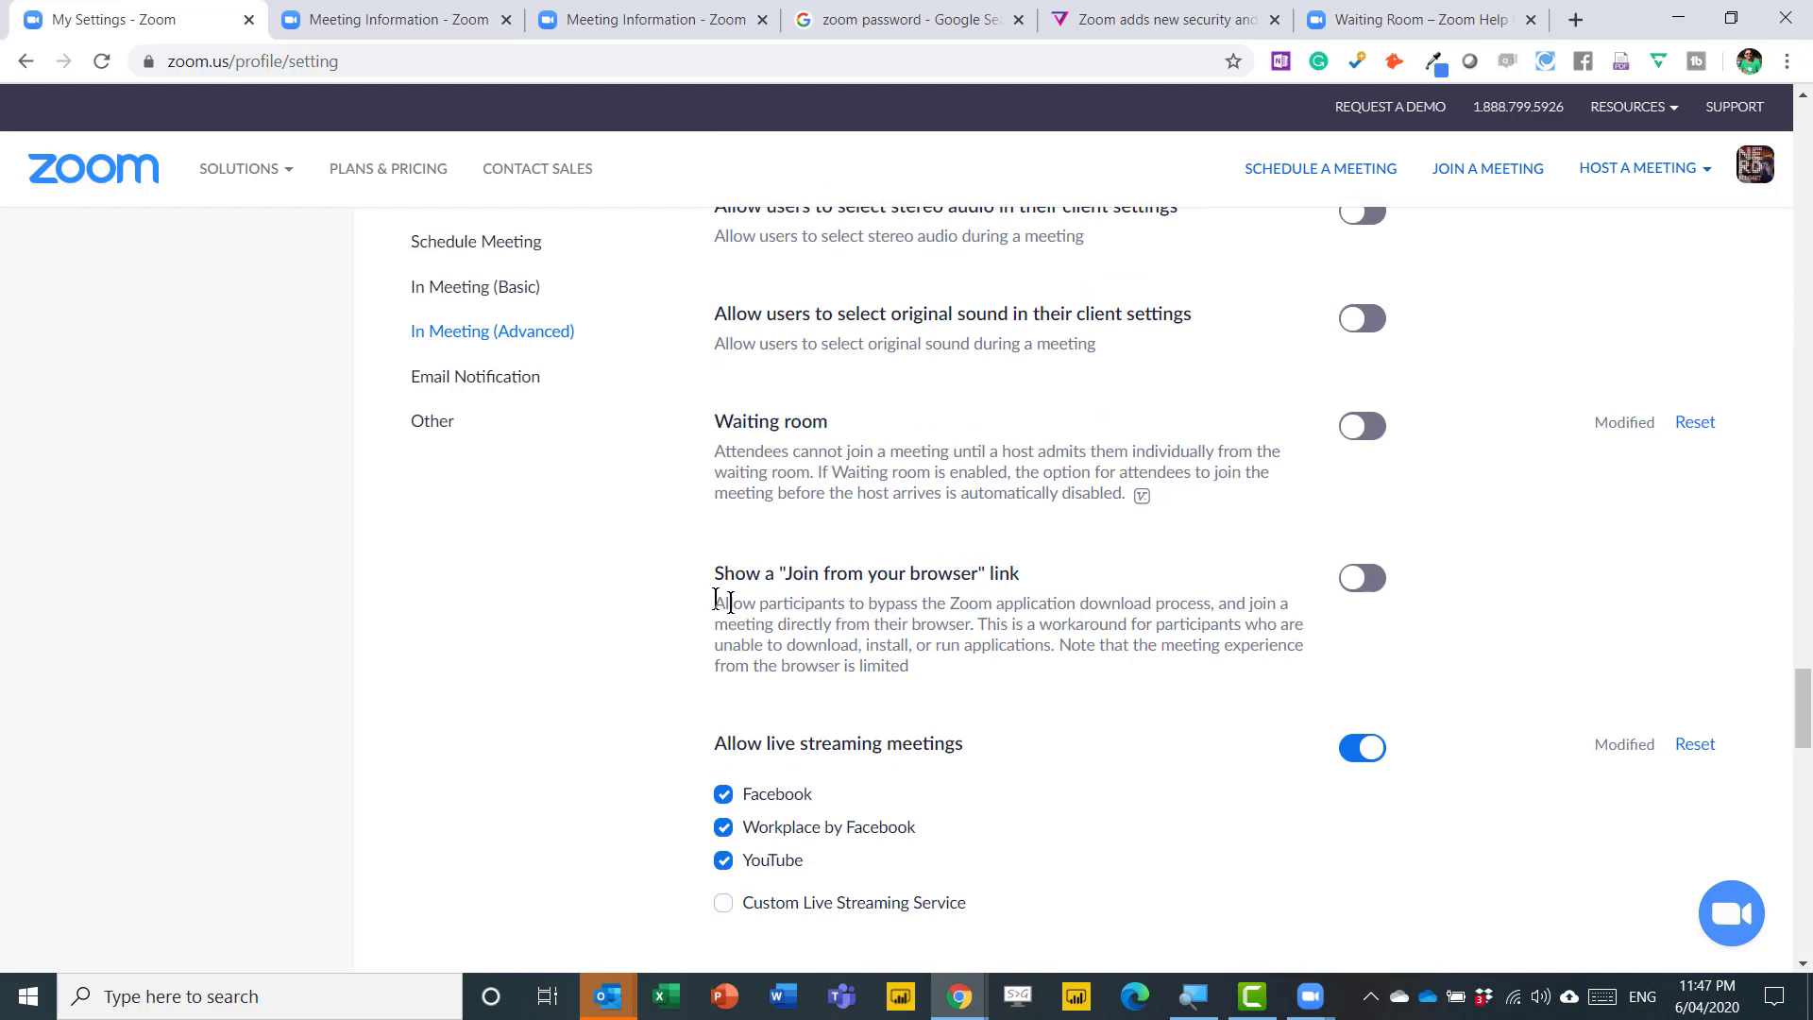
{"action": "left_click_drag", "start_coordinate": [715, 603], "coordinate": [1213, 605]}
{"action": "left_click", "coordinate": [1068, 650]}
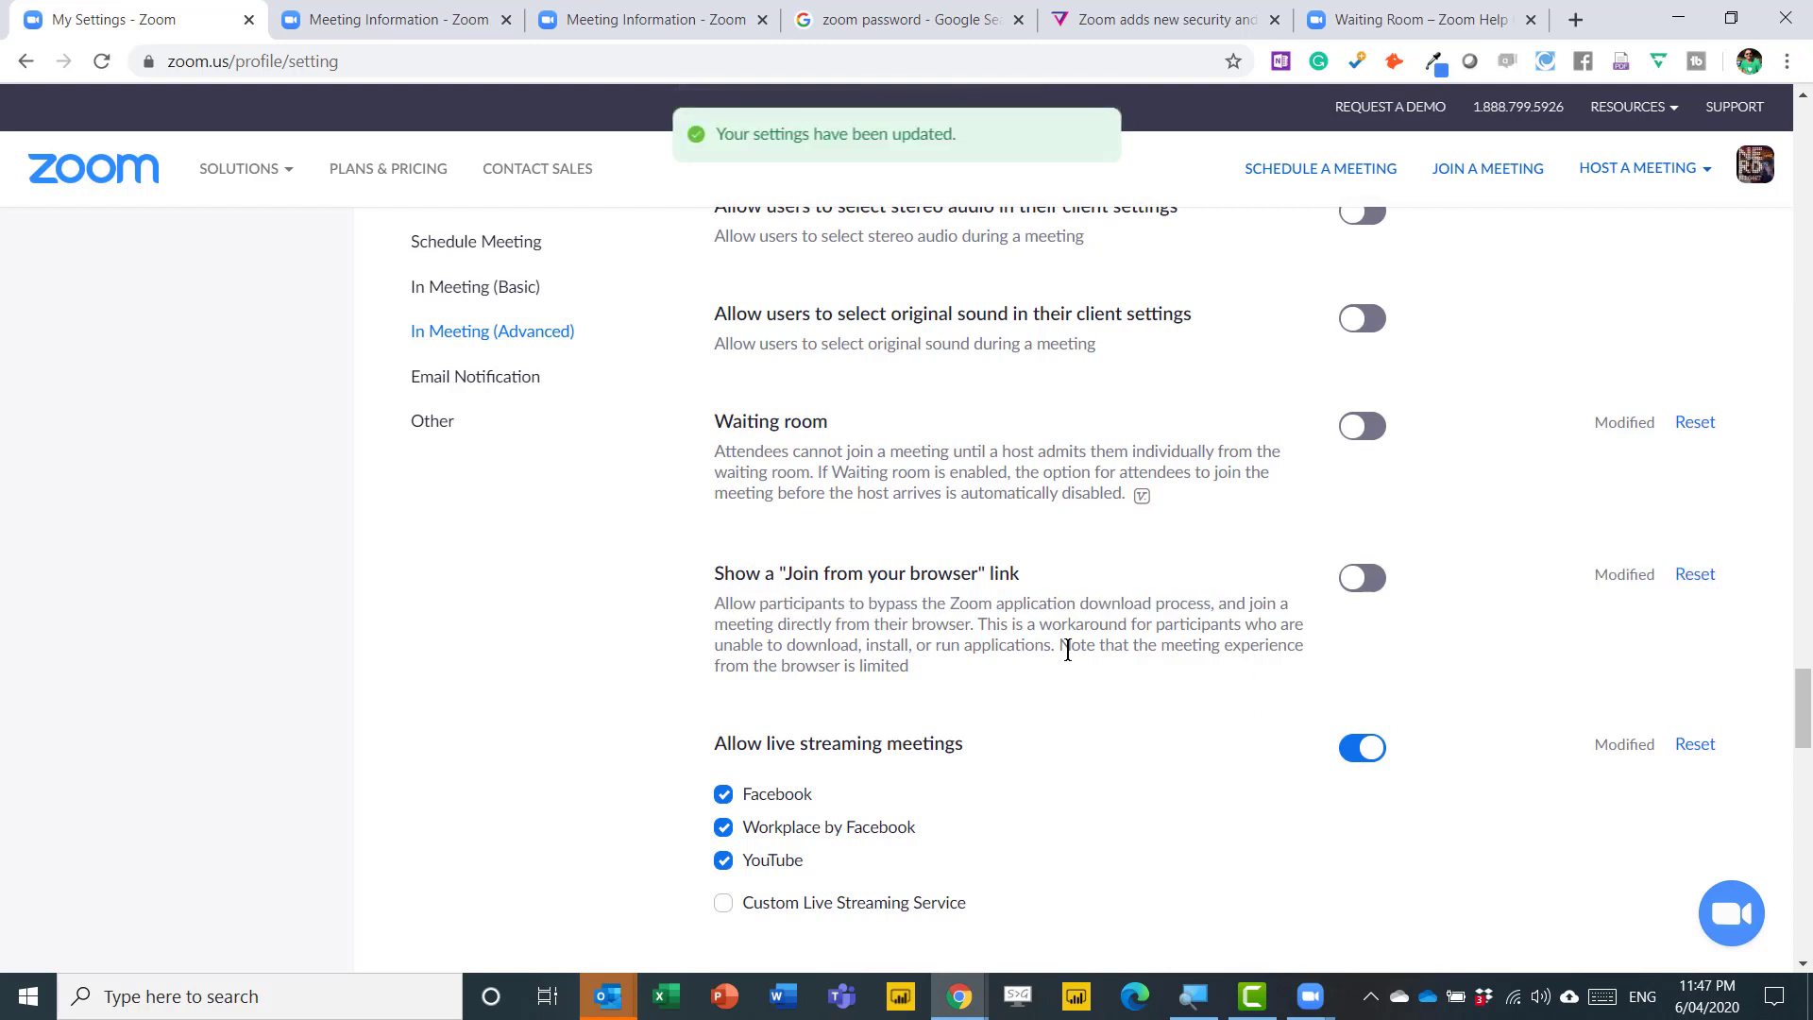
{"action": "left_click", "coordinate": [1354, 586]}
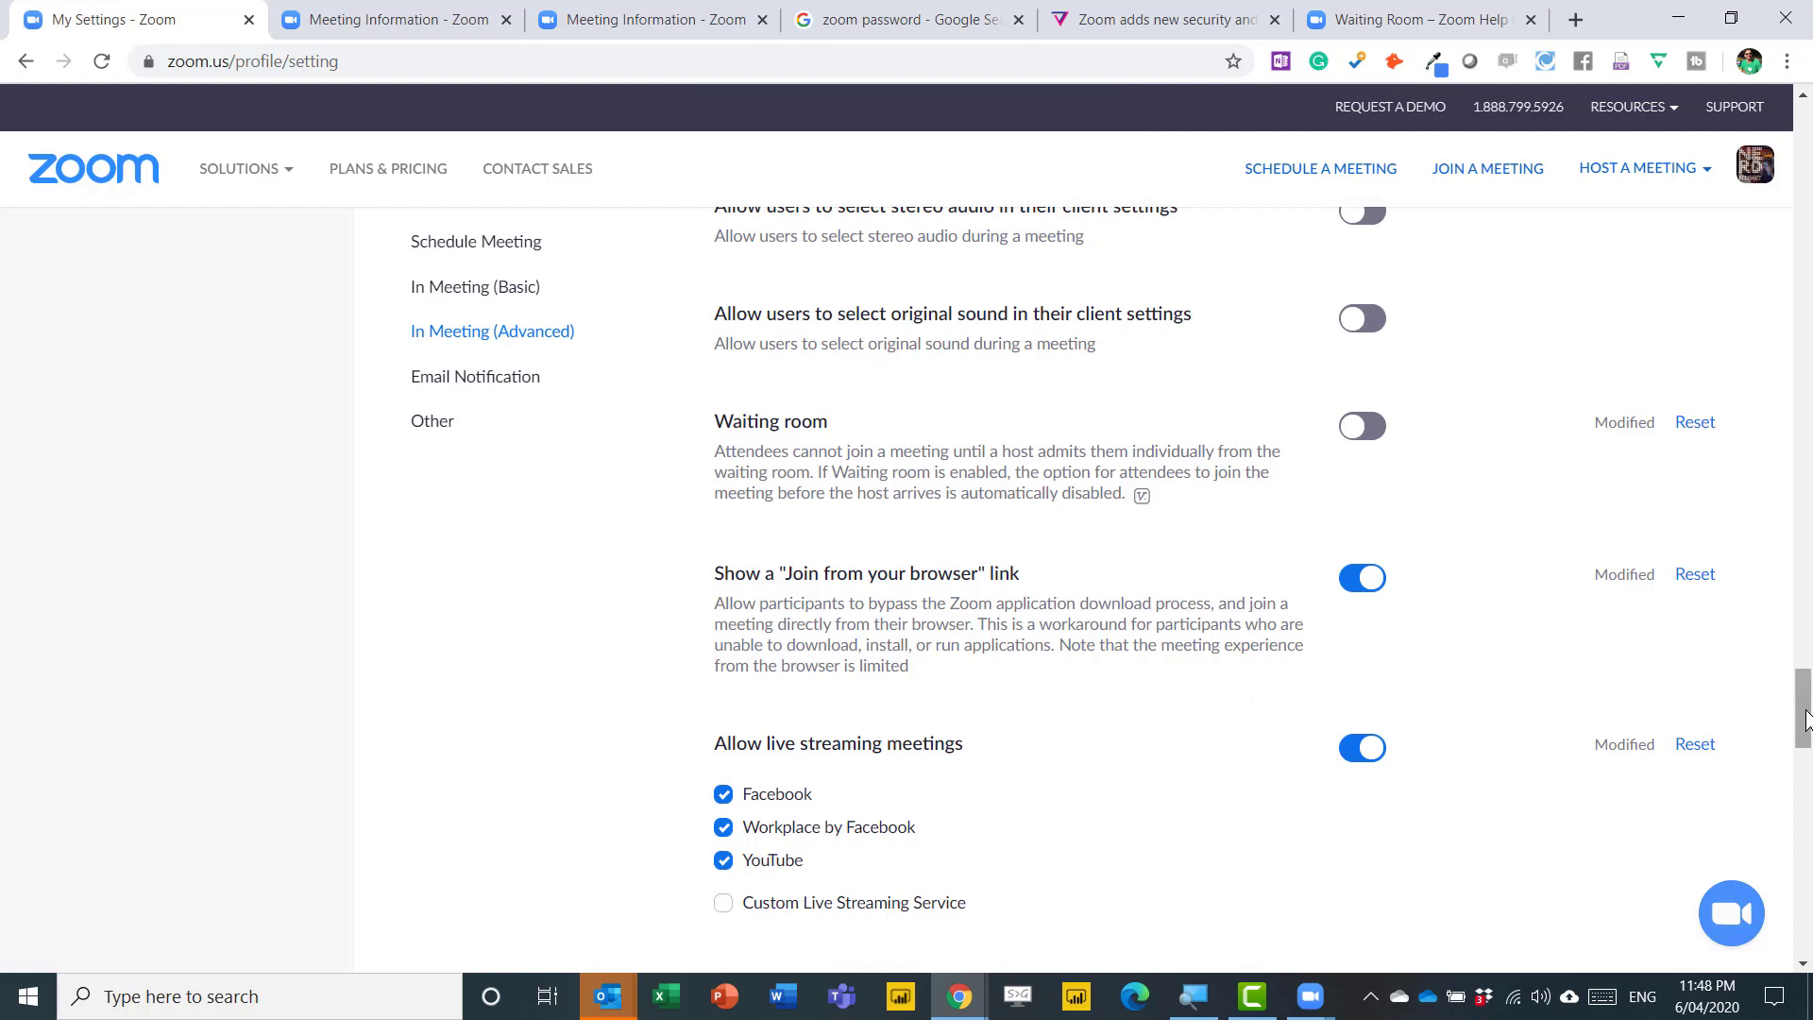
{"action": "left_click_drag", "start_coordinate": [1806, 718], "coordinate": [1806, 707]}
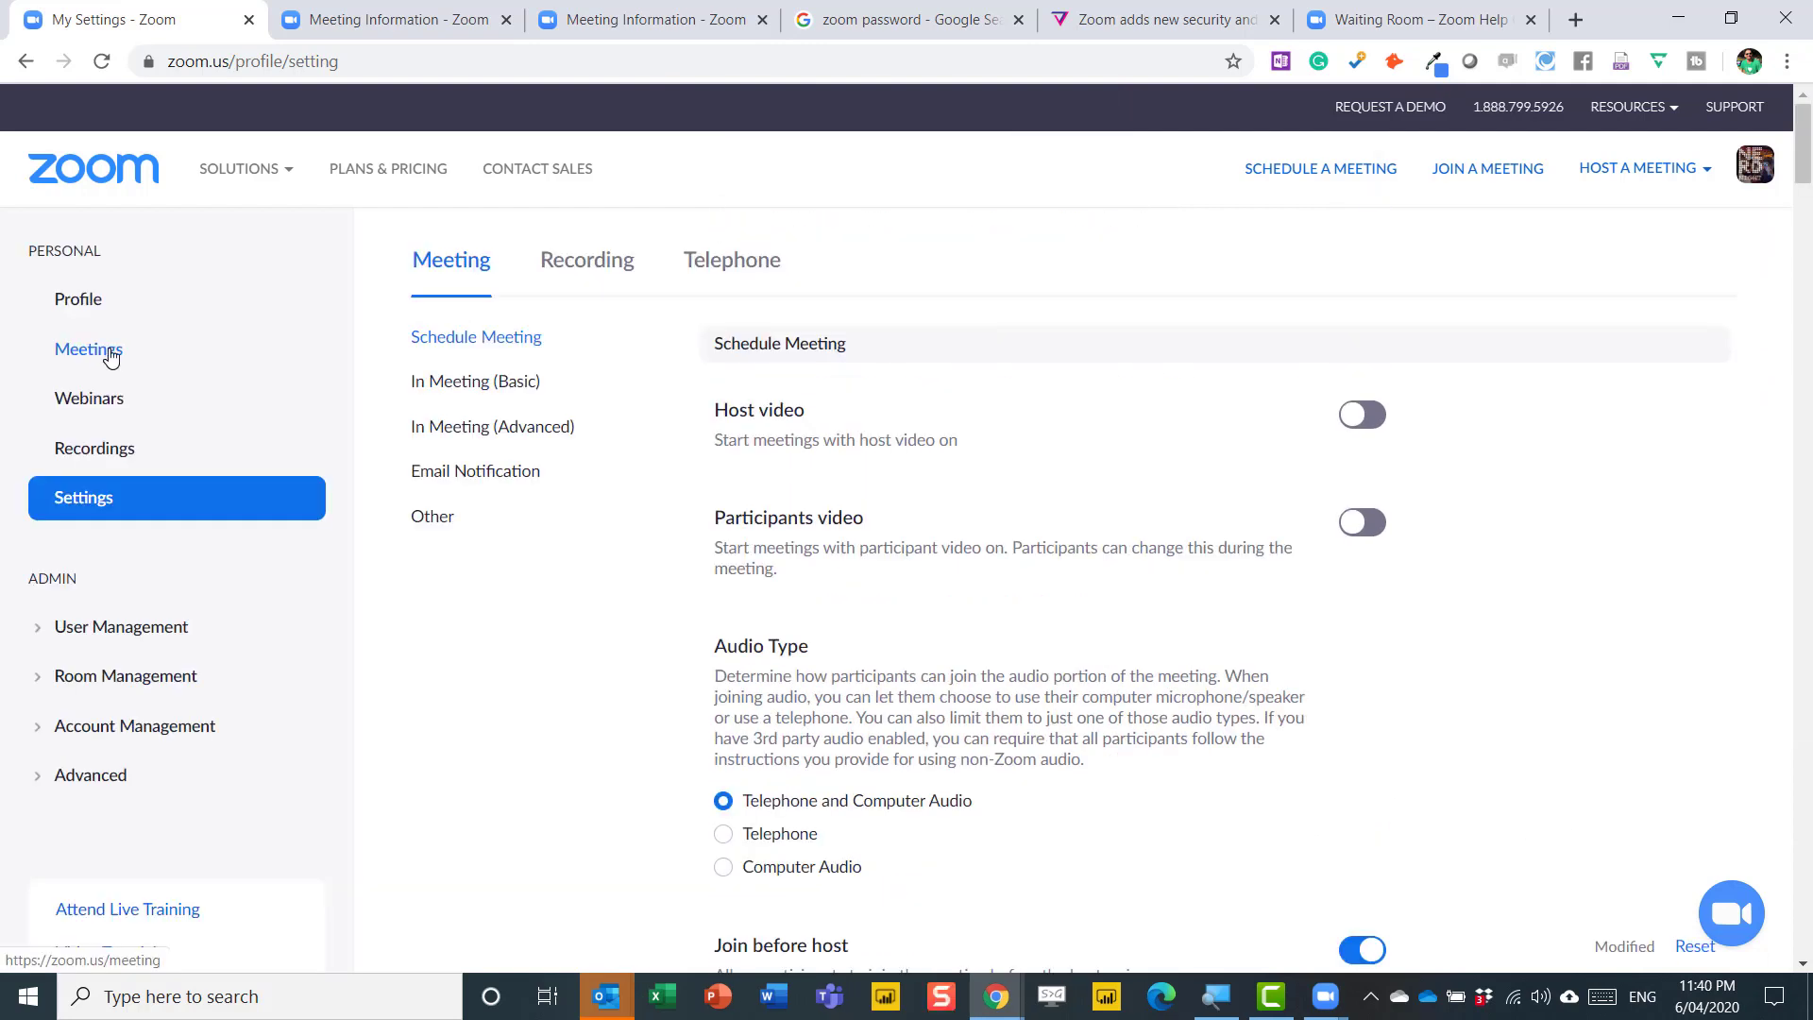
Review the default options of a new scheduled meeting, then return to My Meetings.
{"action": "left_click", "coordinate": [109, 359]}
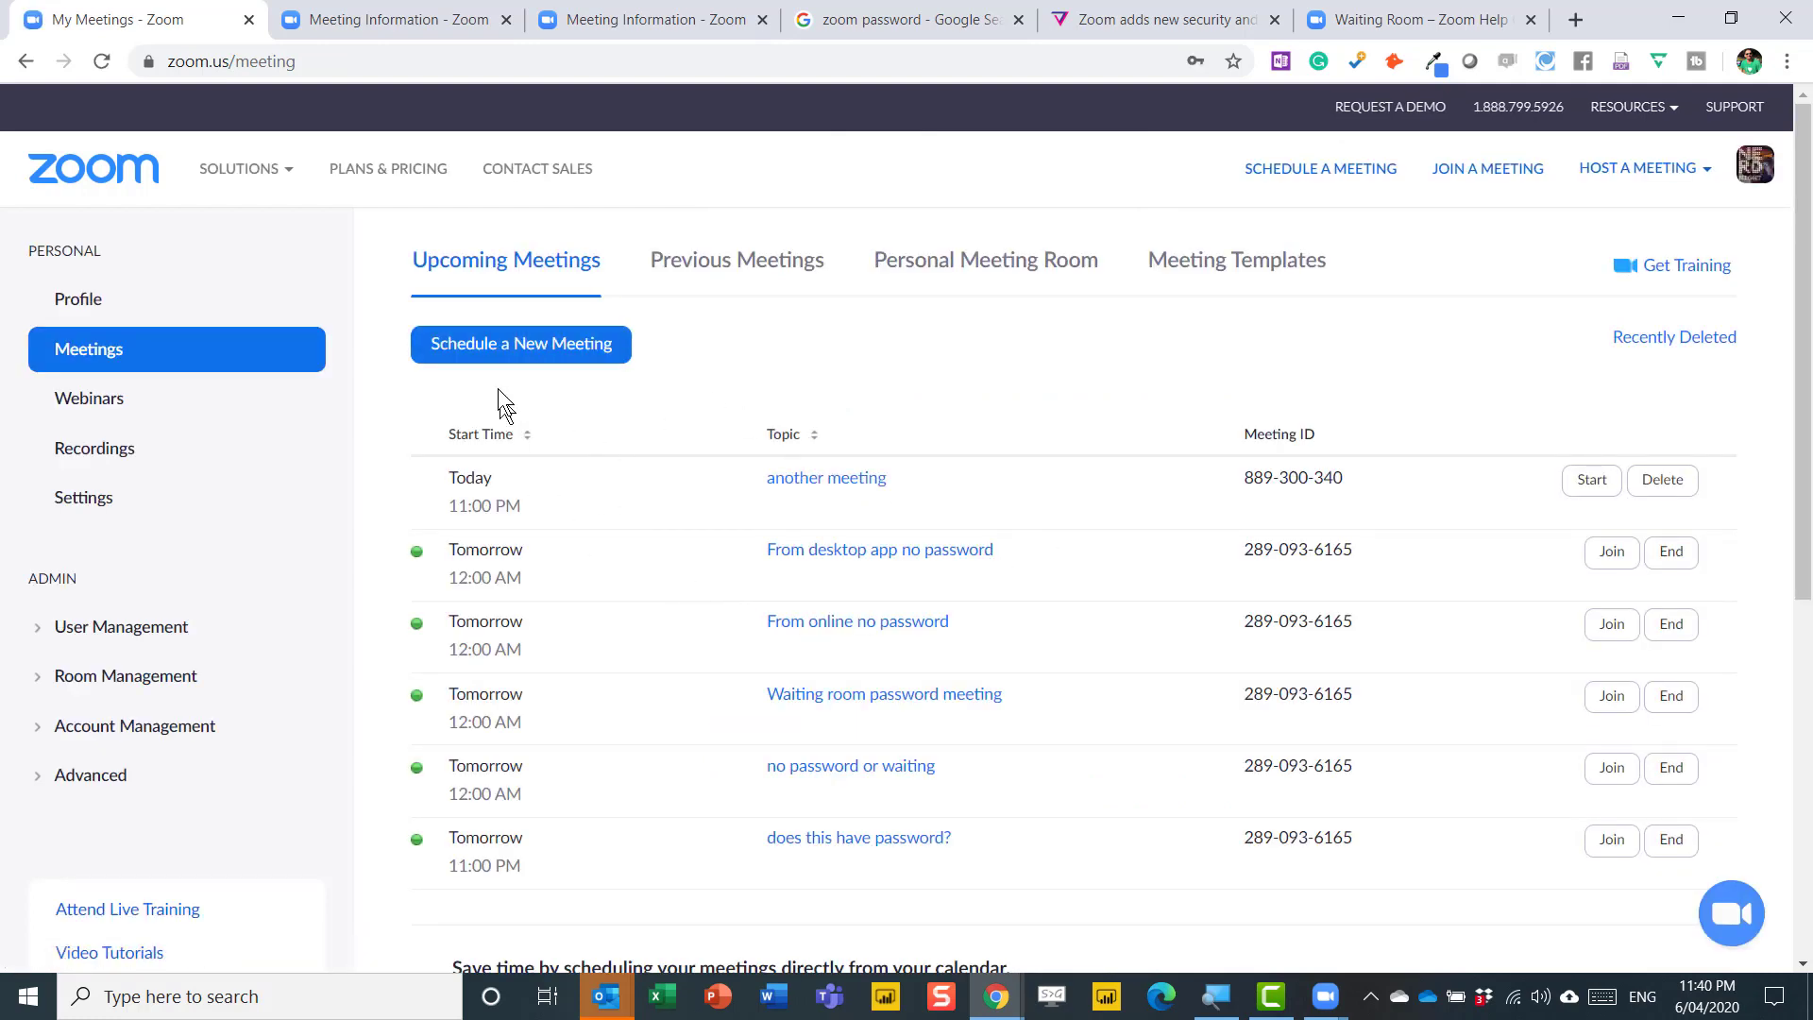
{"action": "left_click", "coordinate": [501, 345]}
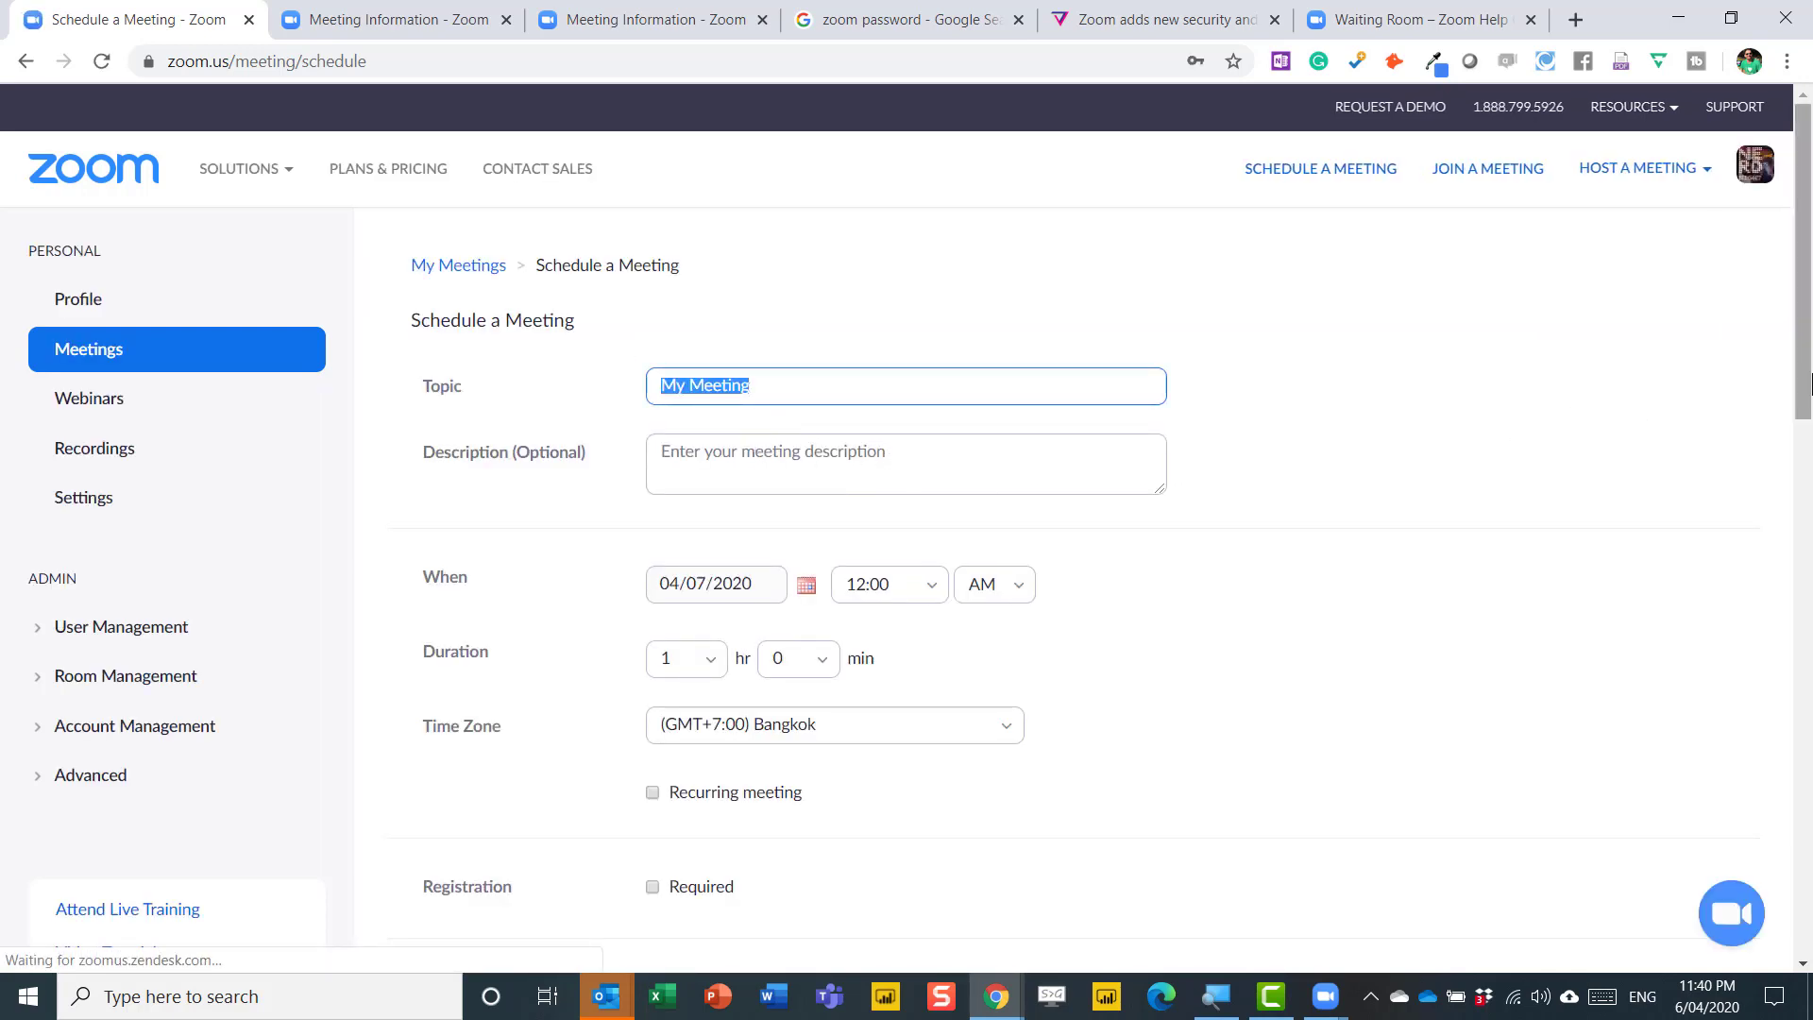
{"action": "scroll", "coordinate": [666, 482], "scroll_direction": "down", "scroll_amount": 7}
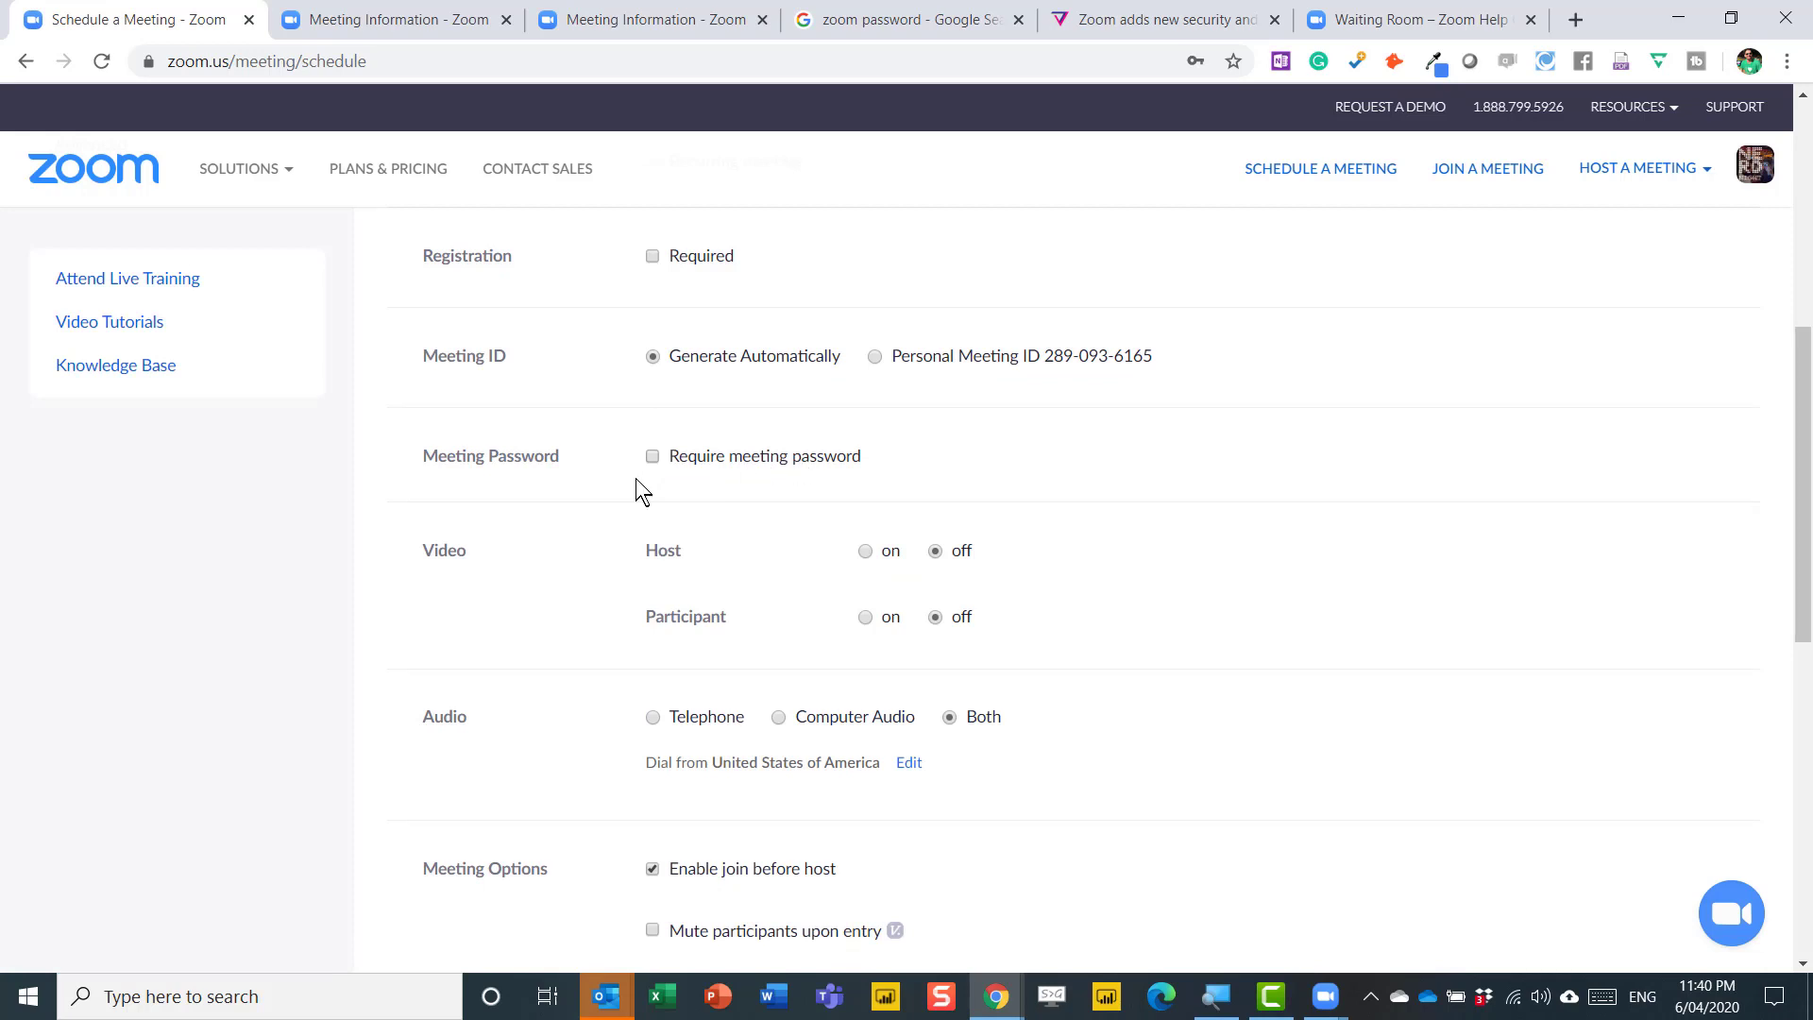
{"action": "left_click_drag", "start_coordinate": [1804, 359], "coordinate": [1804, 538]}
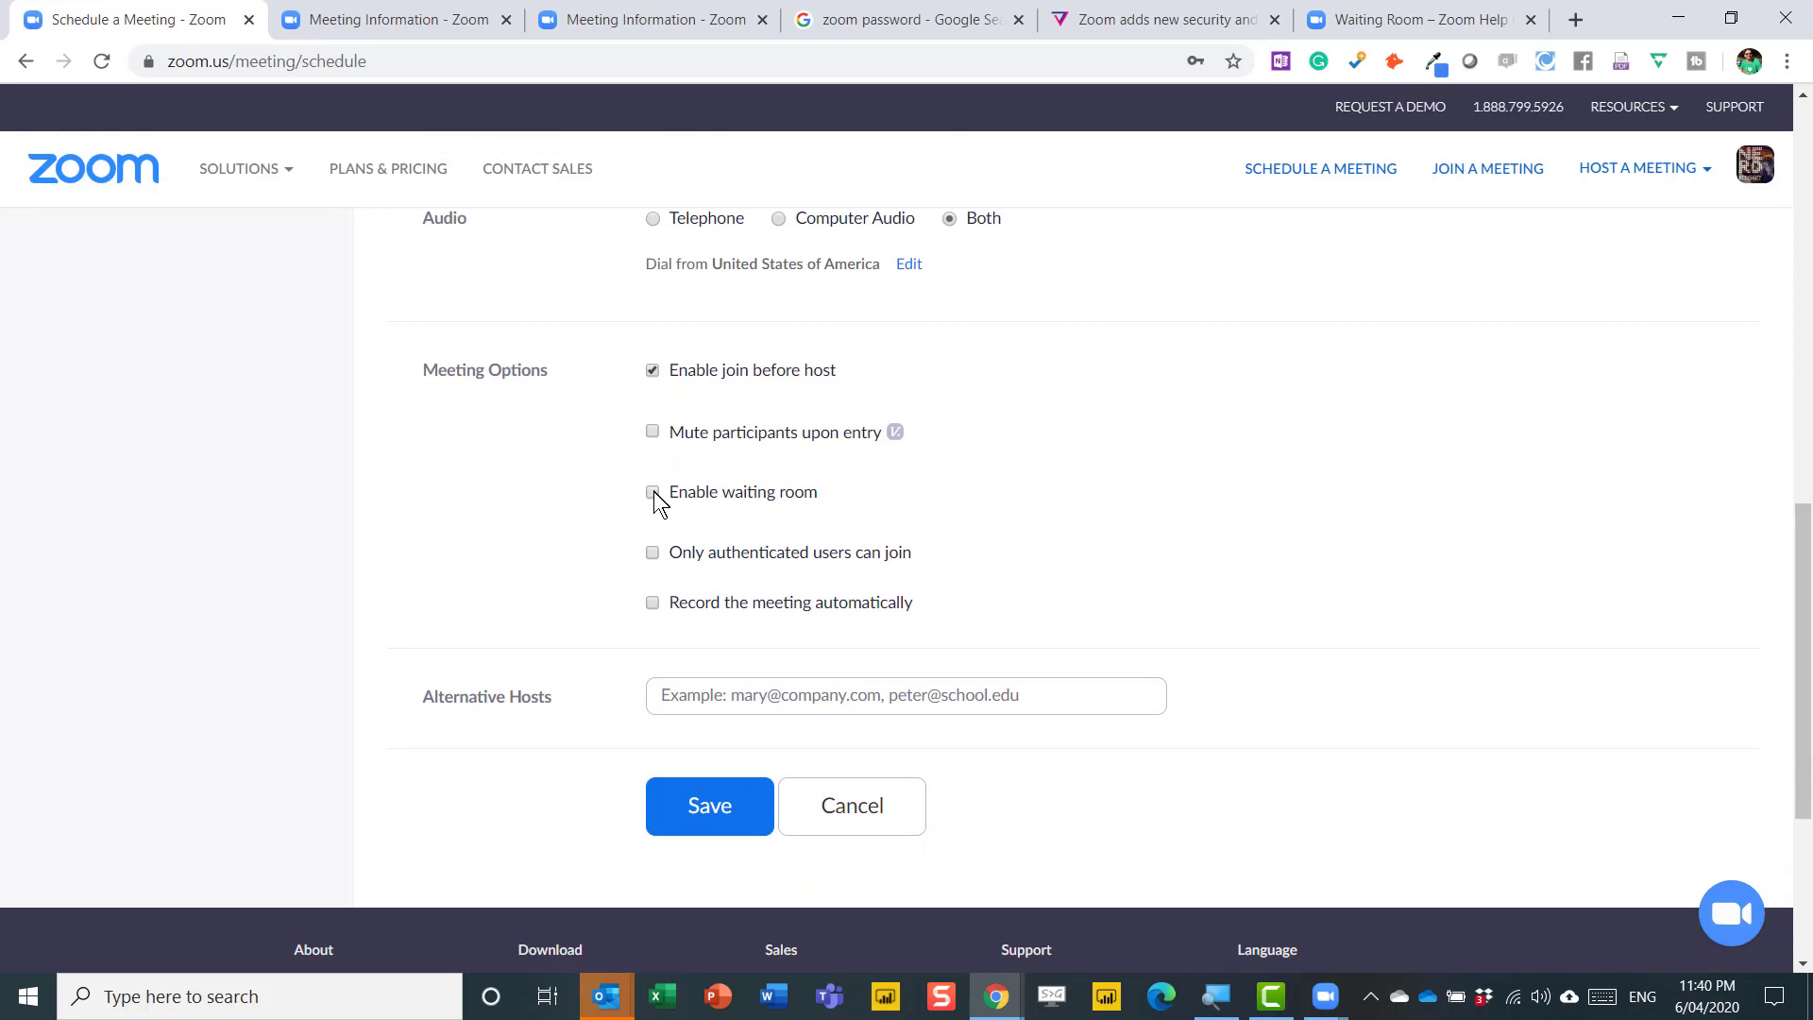
{"action": "key", "text": "alt+Left"}
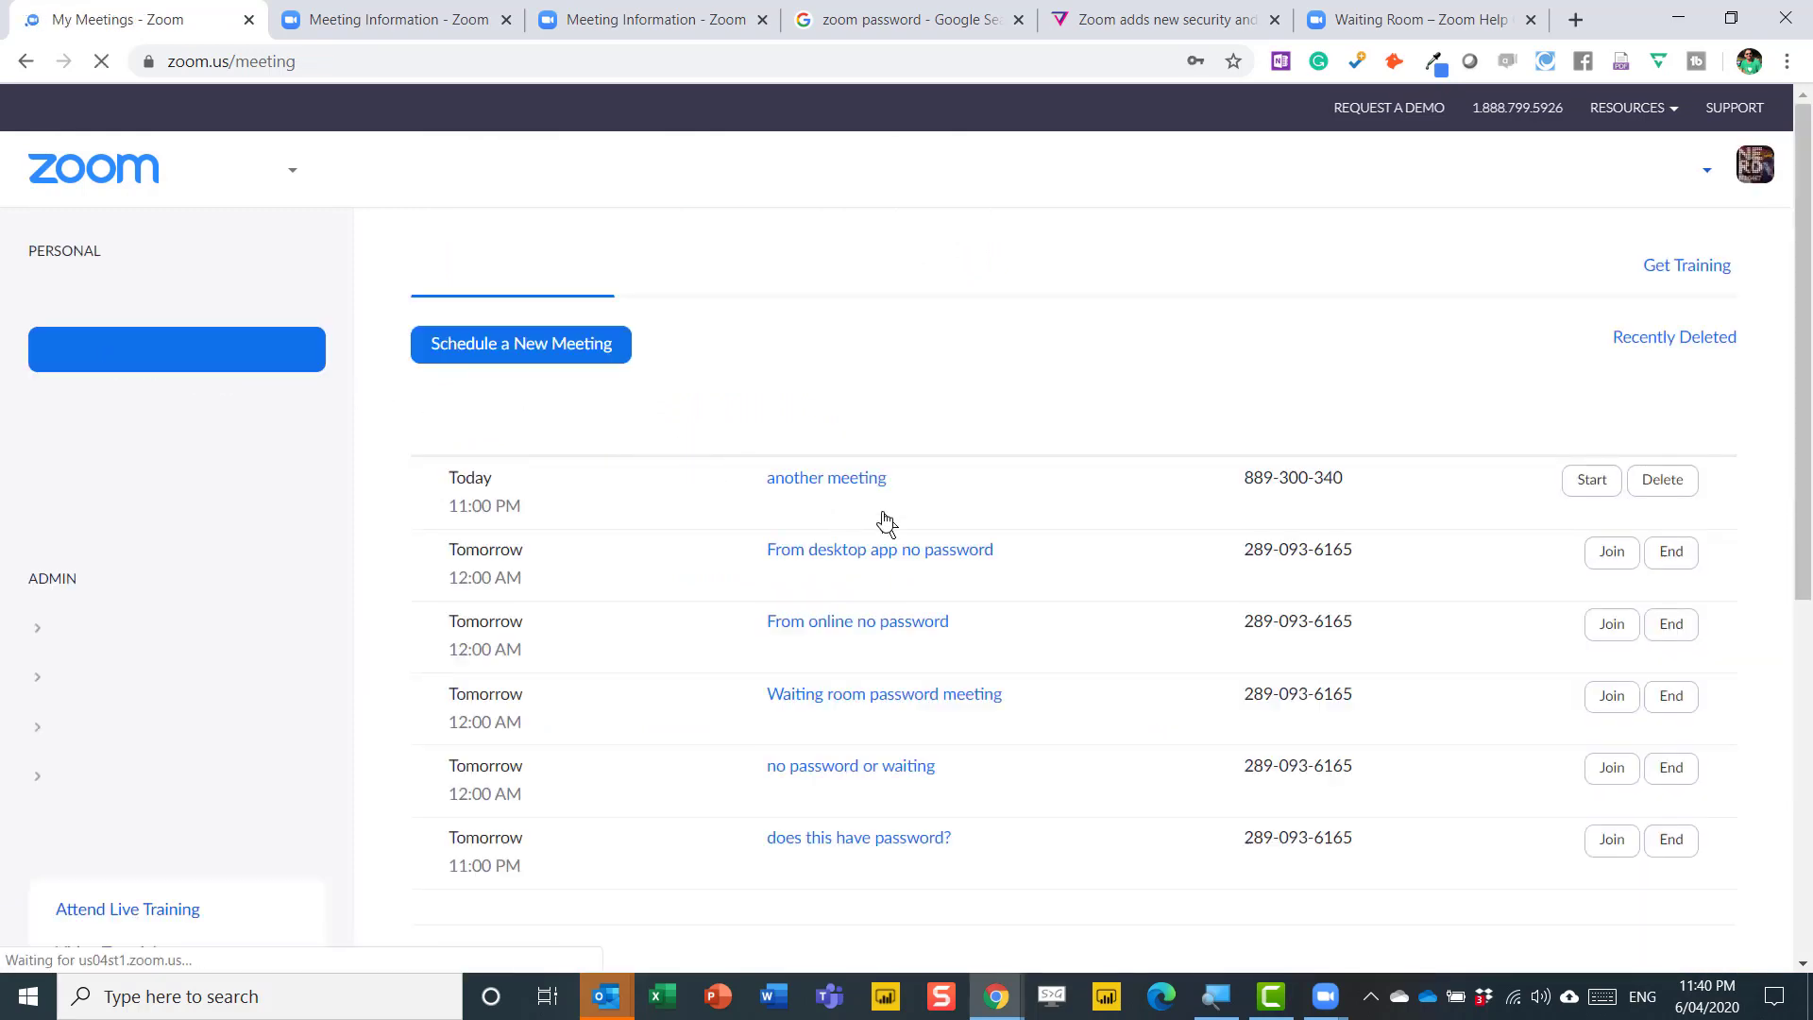
Open the past meeting 'Nerd night online' from Previous Meetings and start editing it.
{"action": "left_click", "coordinate": [761, 251]}
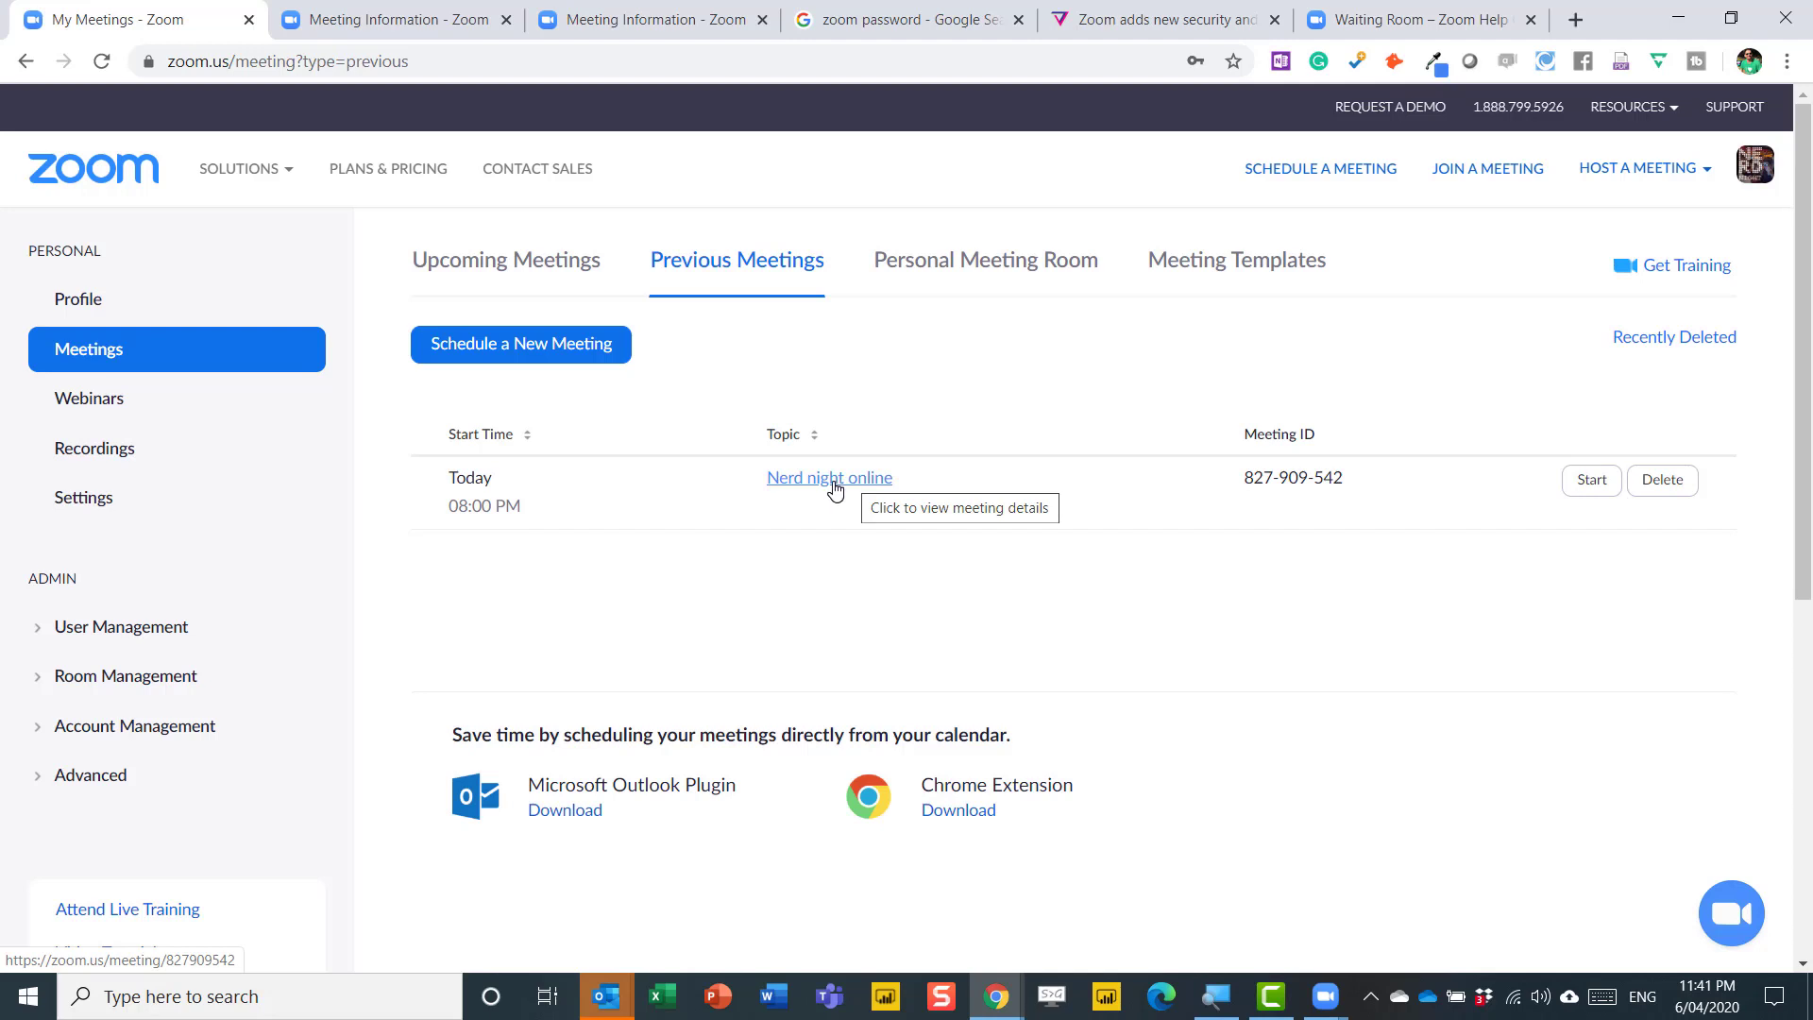
{"action": "left_click", "coordinate": [835, 480]}
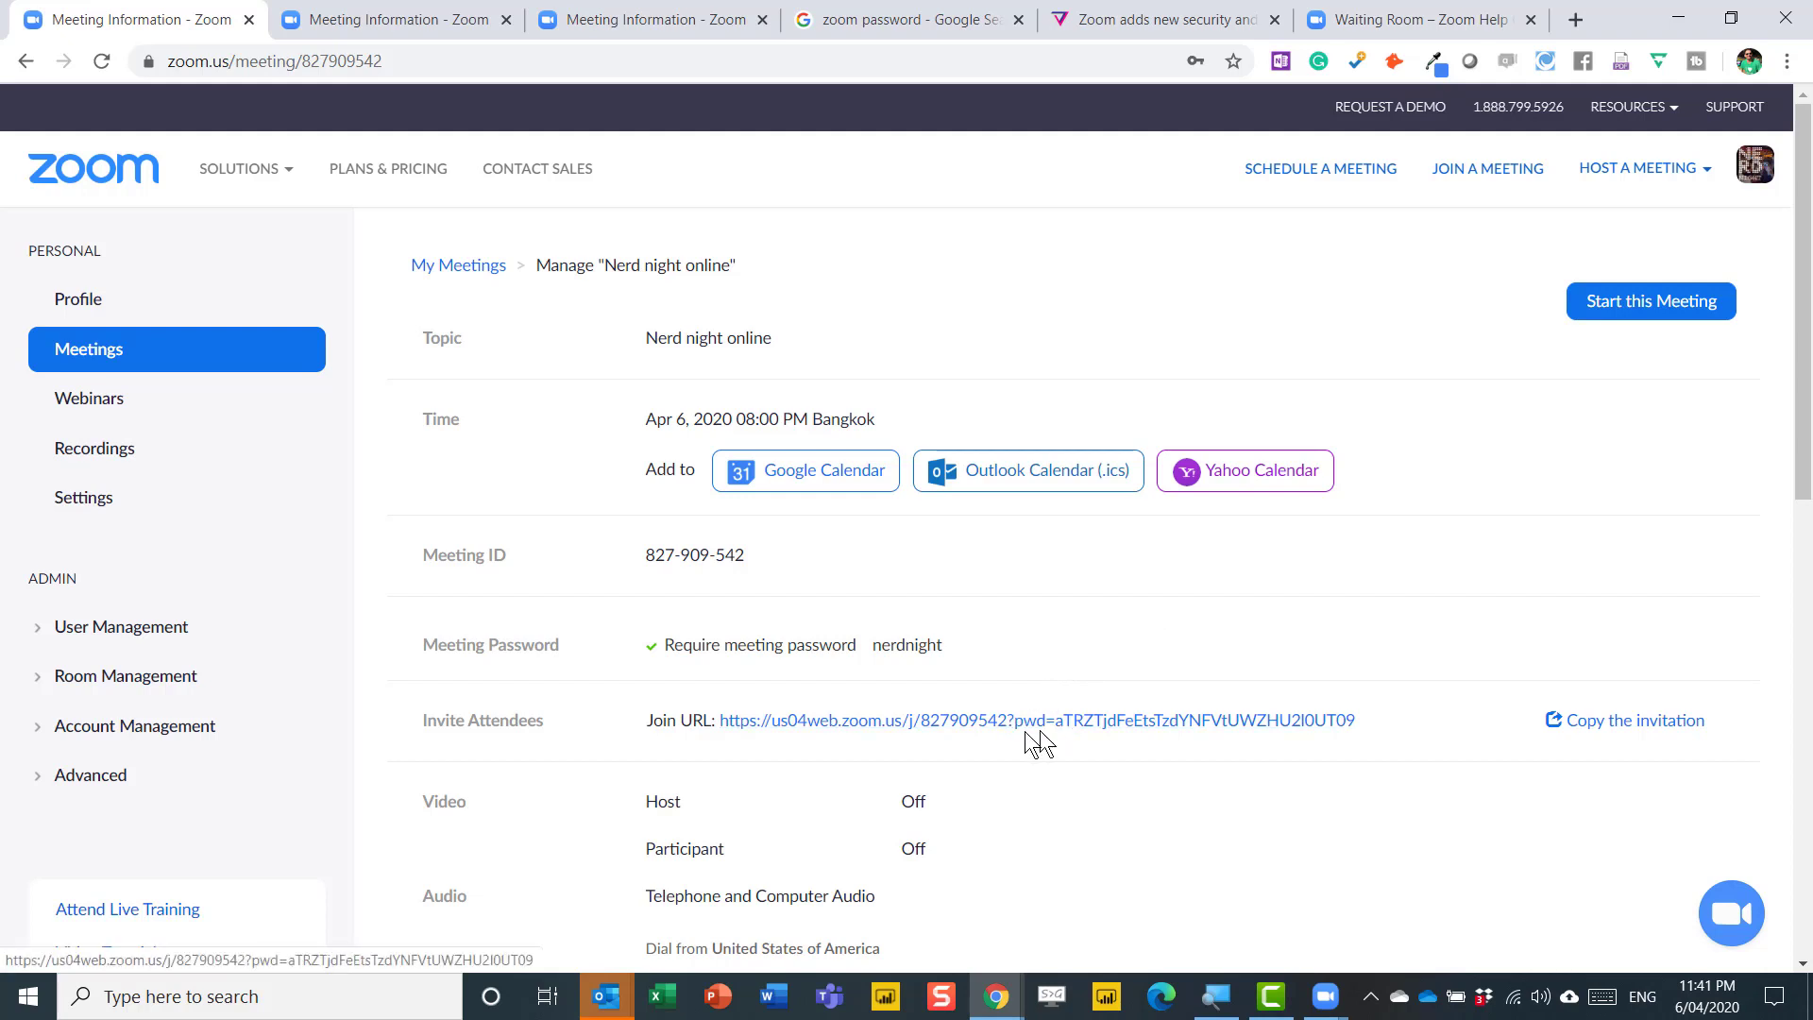
{"action": "scroll", "coordinate": [1811, 340], "scroll_direction": "down", "scroll_amount": 4}
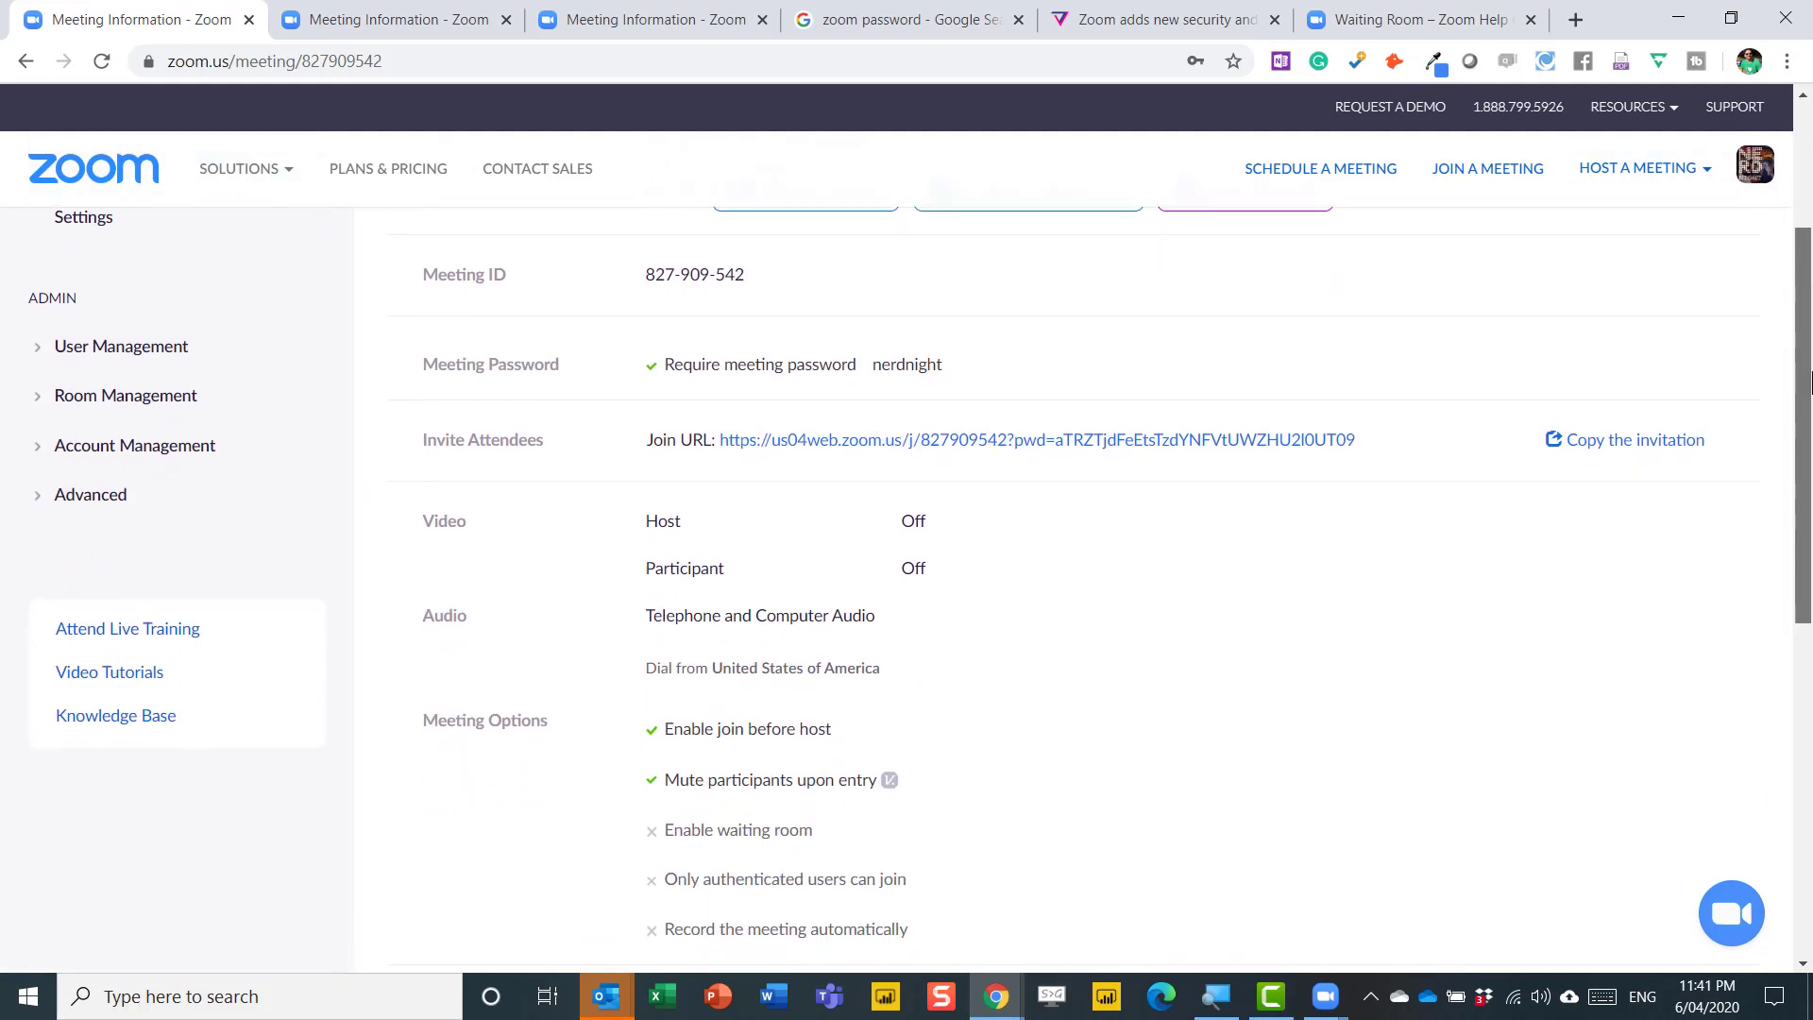
{"action": "scroll", "coordinate": [1811, 472], "scroll_direction": "down", "scroll_amount": 2}
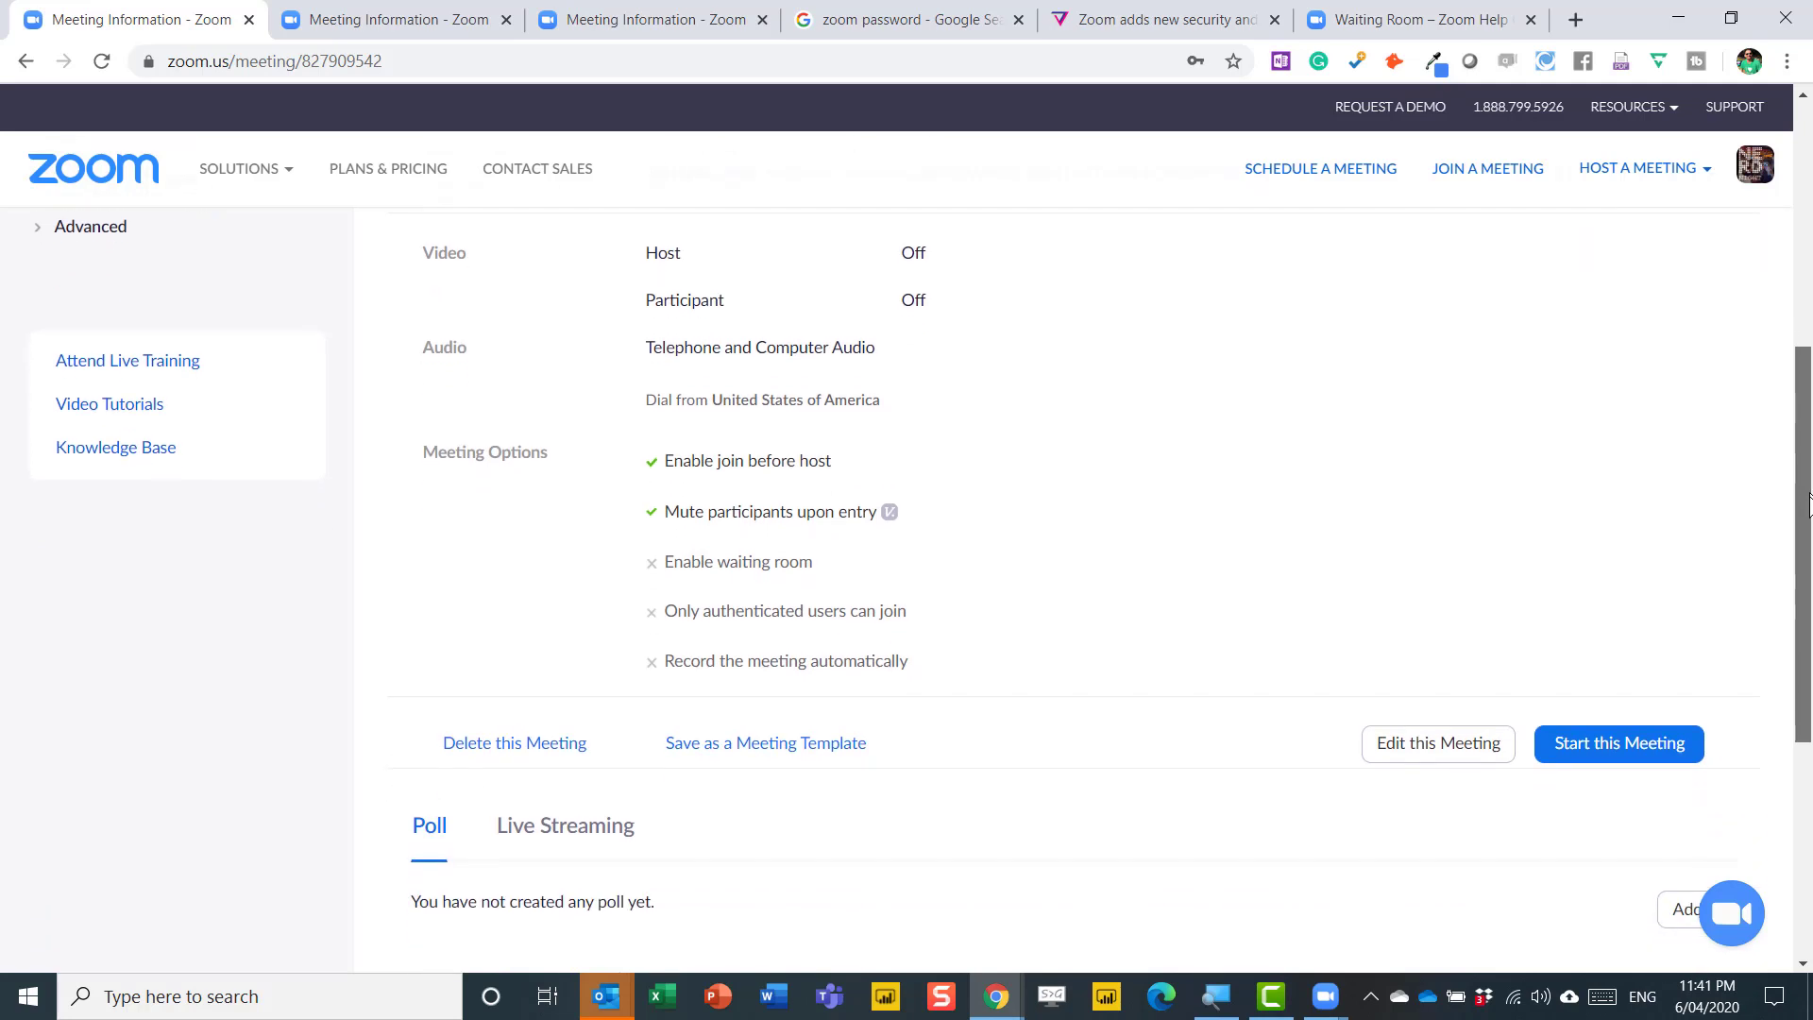
{"action": "scroll", "coordinate": [1811, 518], "scroll_direction": "up", "scroll_amount": 1}
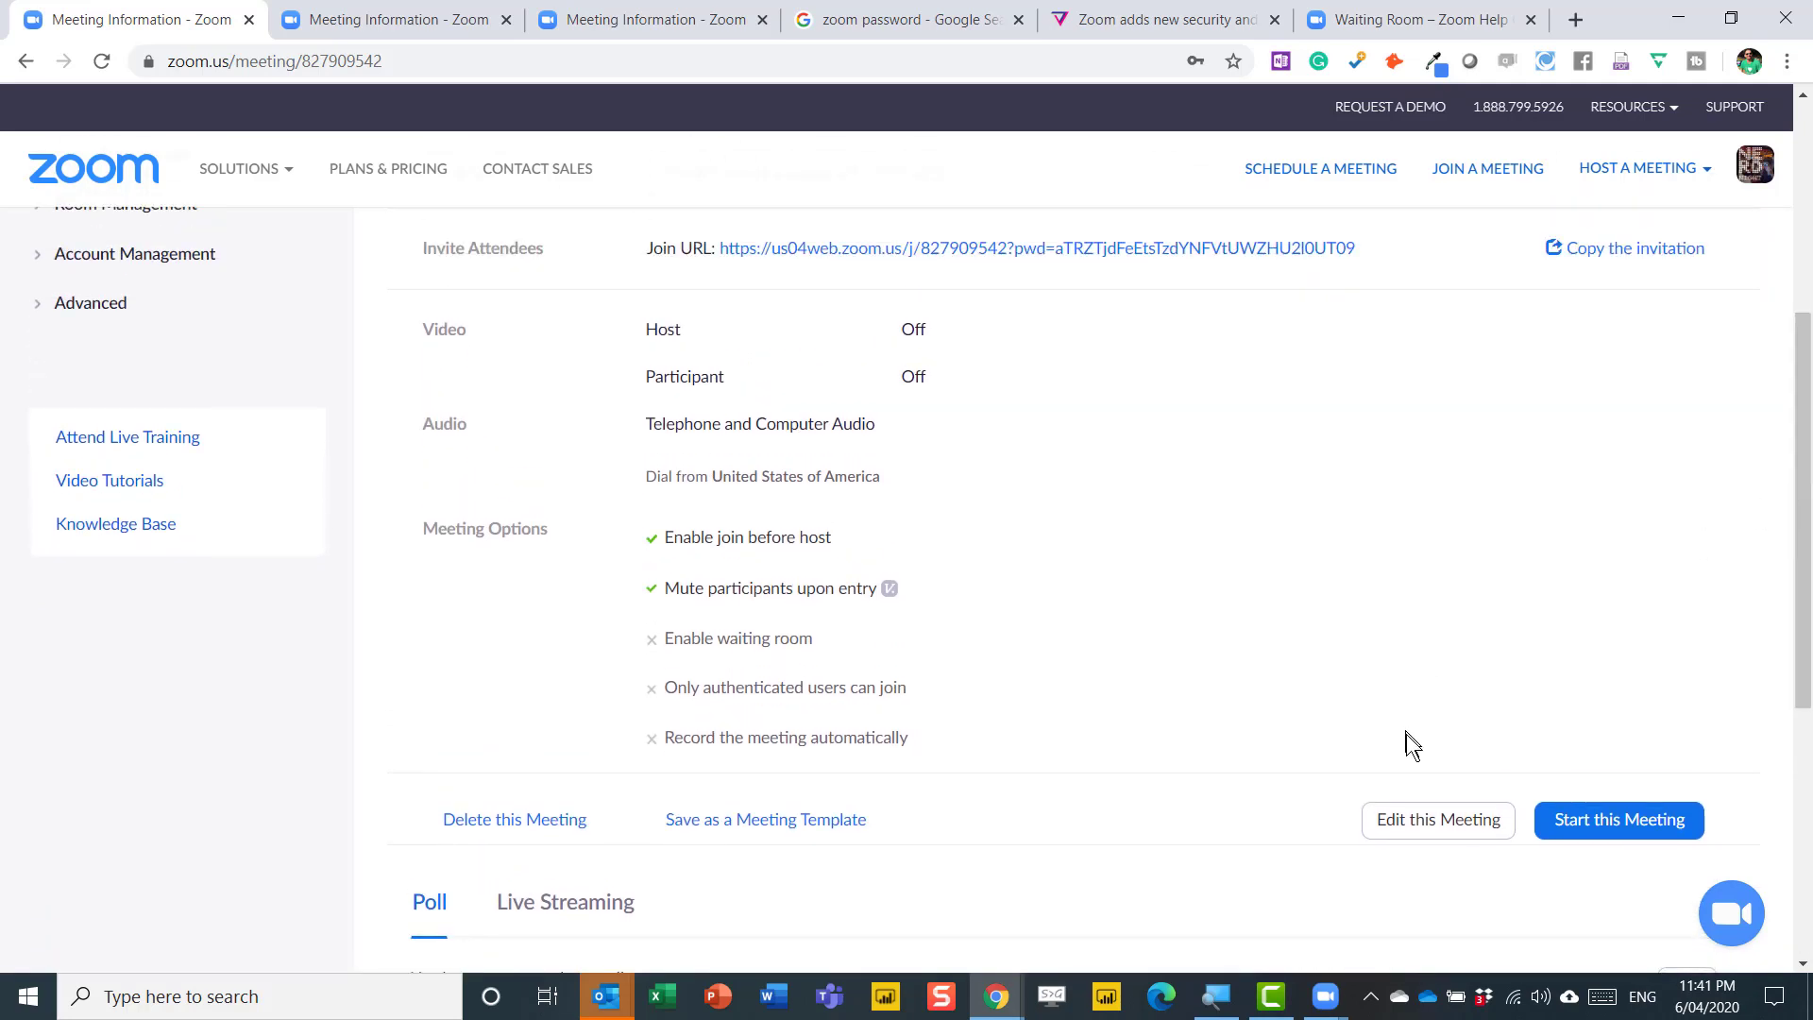
{"action": "left_click", "coordinate": [1421, 820]}
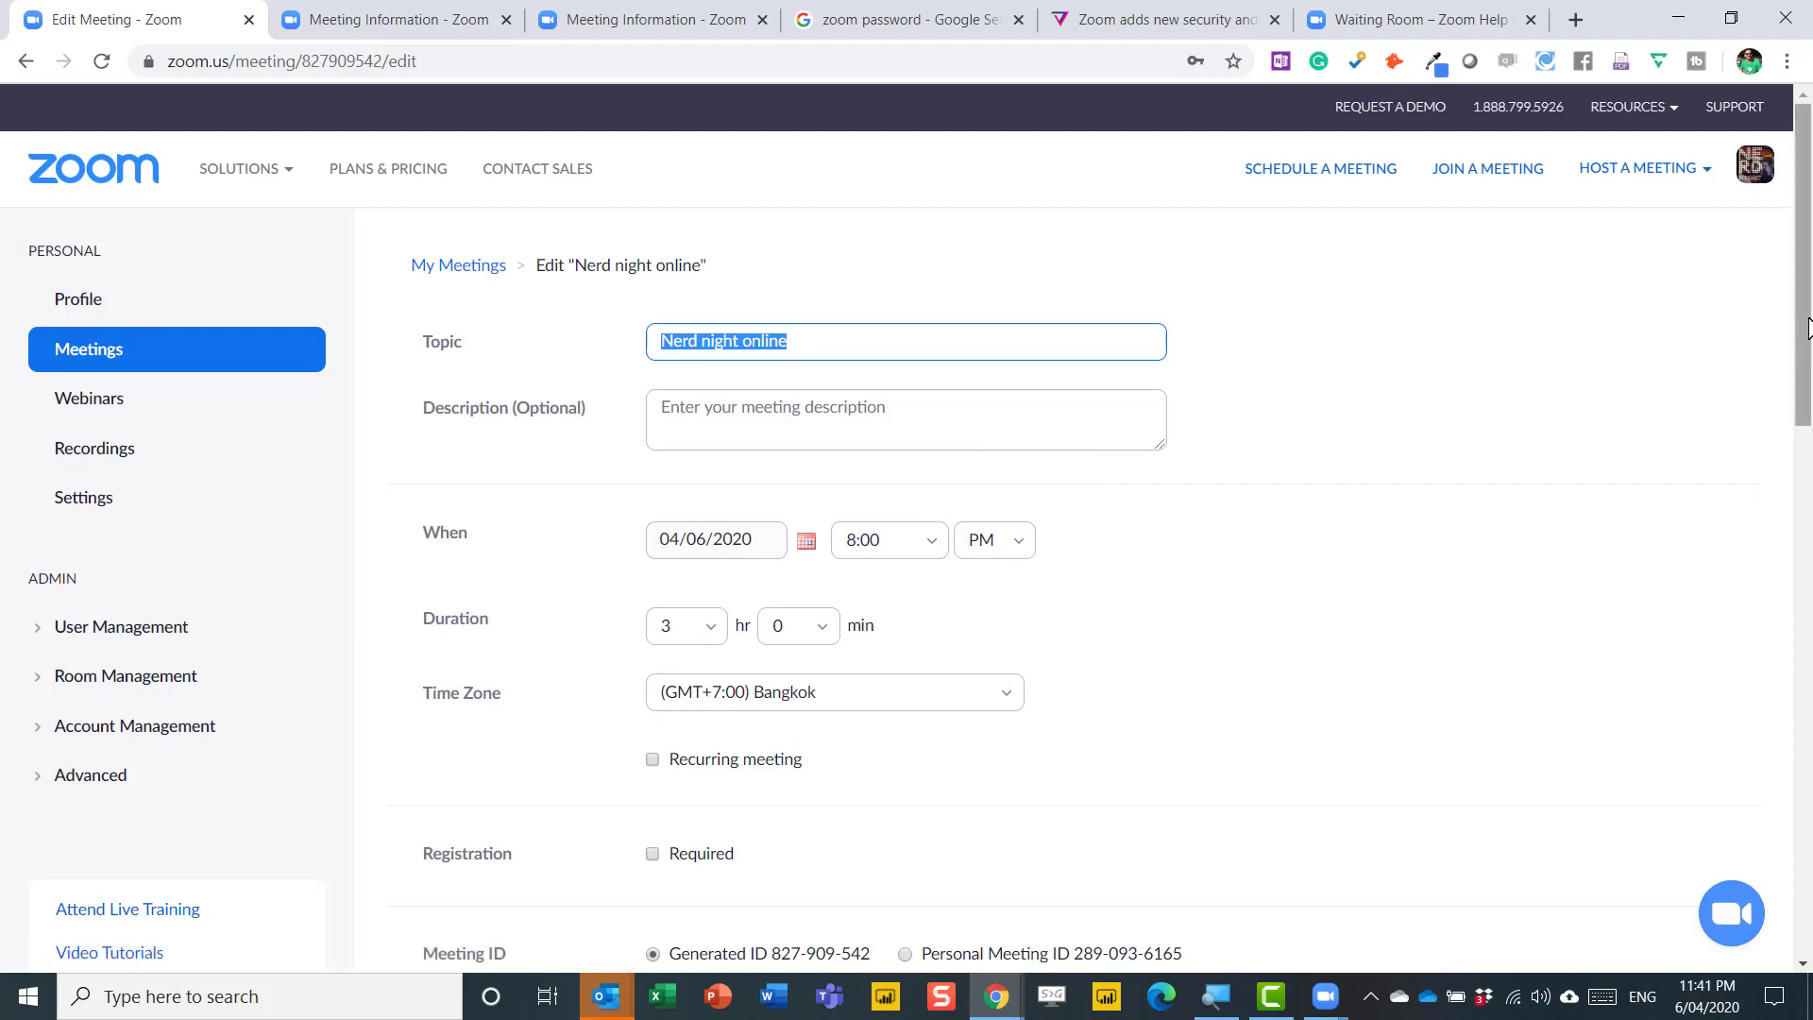
Keep Require meeting password checked and uncheck Enable waiting room for Nerd night online.
{"action": "scroll", "coordinate": [1809, 387], "scroll_direction": "down", "scroll_amount": 2}
{"action": "left_click_drag", "start_coordinate": [1809, 387], "coordinate": [1782, 557]}
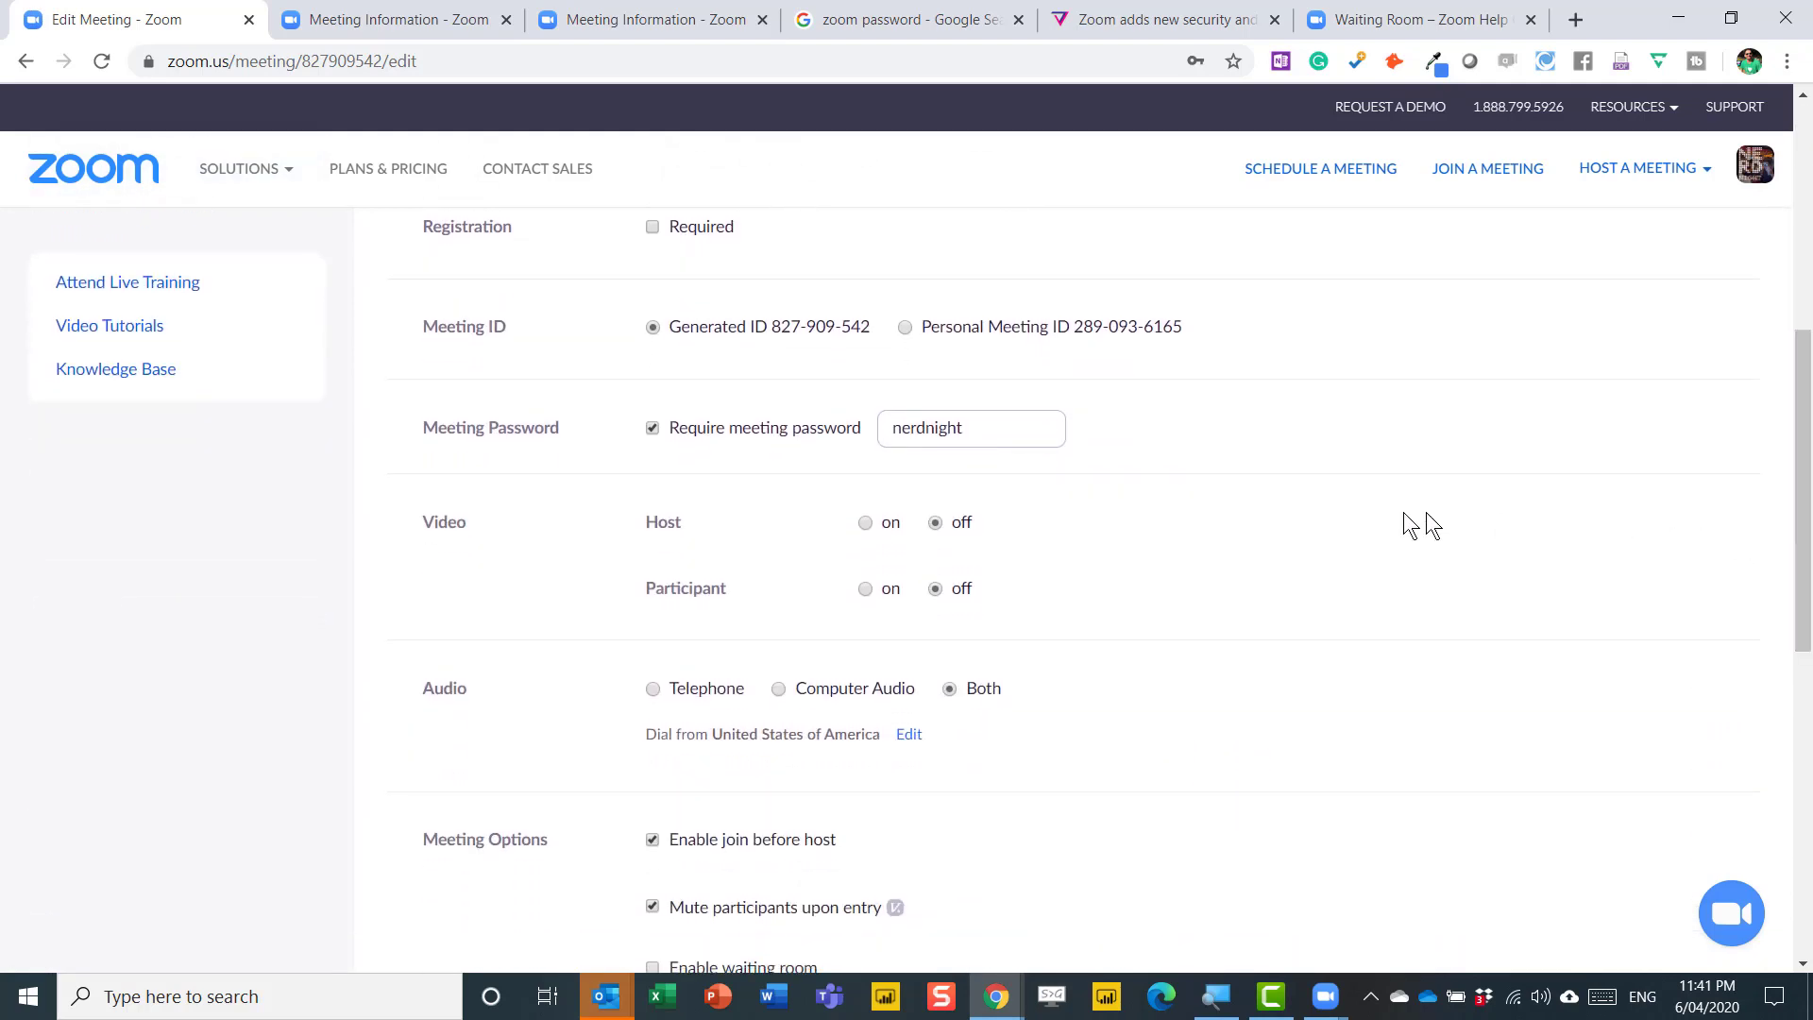
{"action": "left_click", "coordinate": [653, 428]}
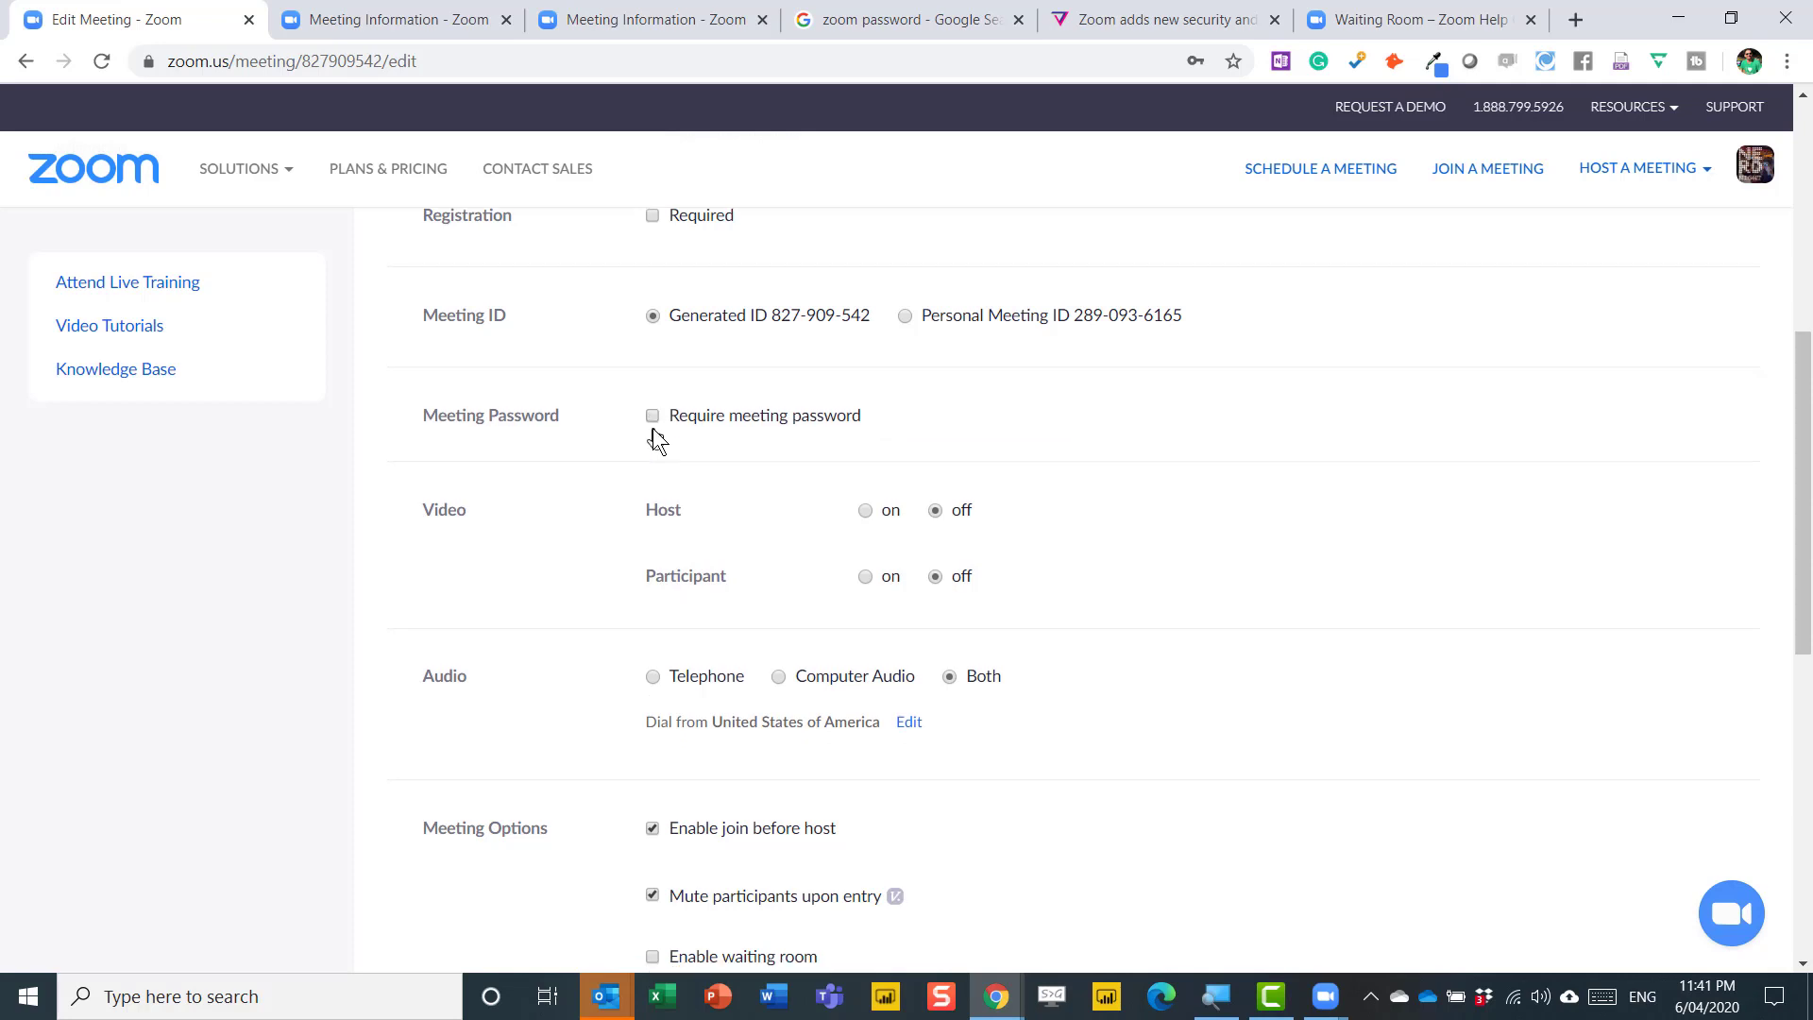
{"action": "left_click", "coordinate": [652, 415]}
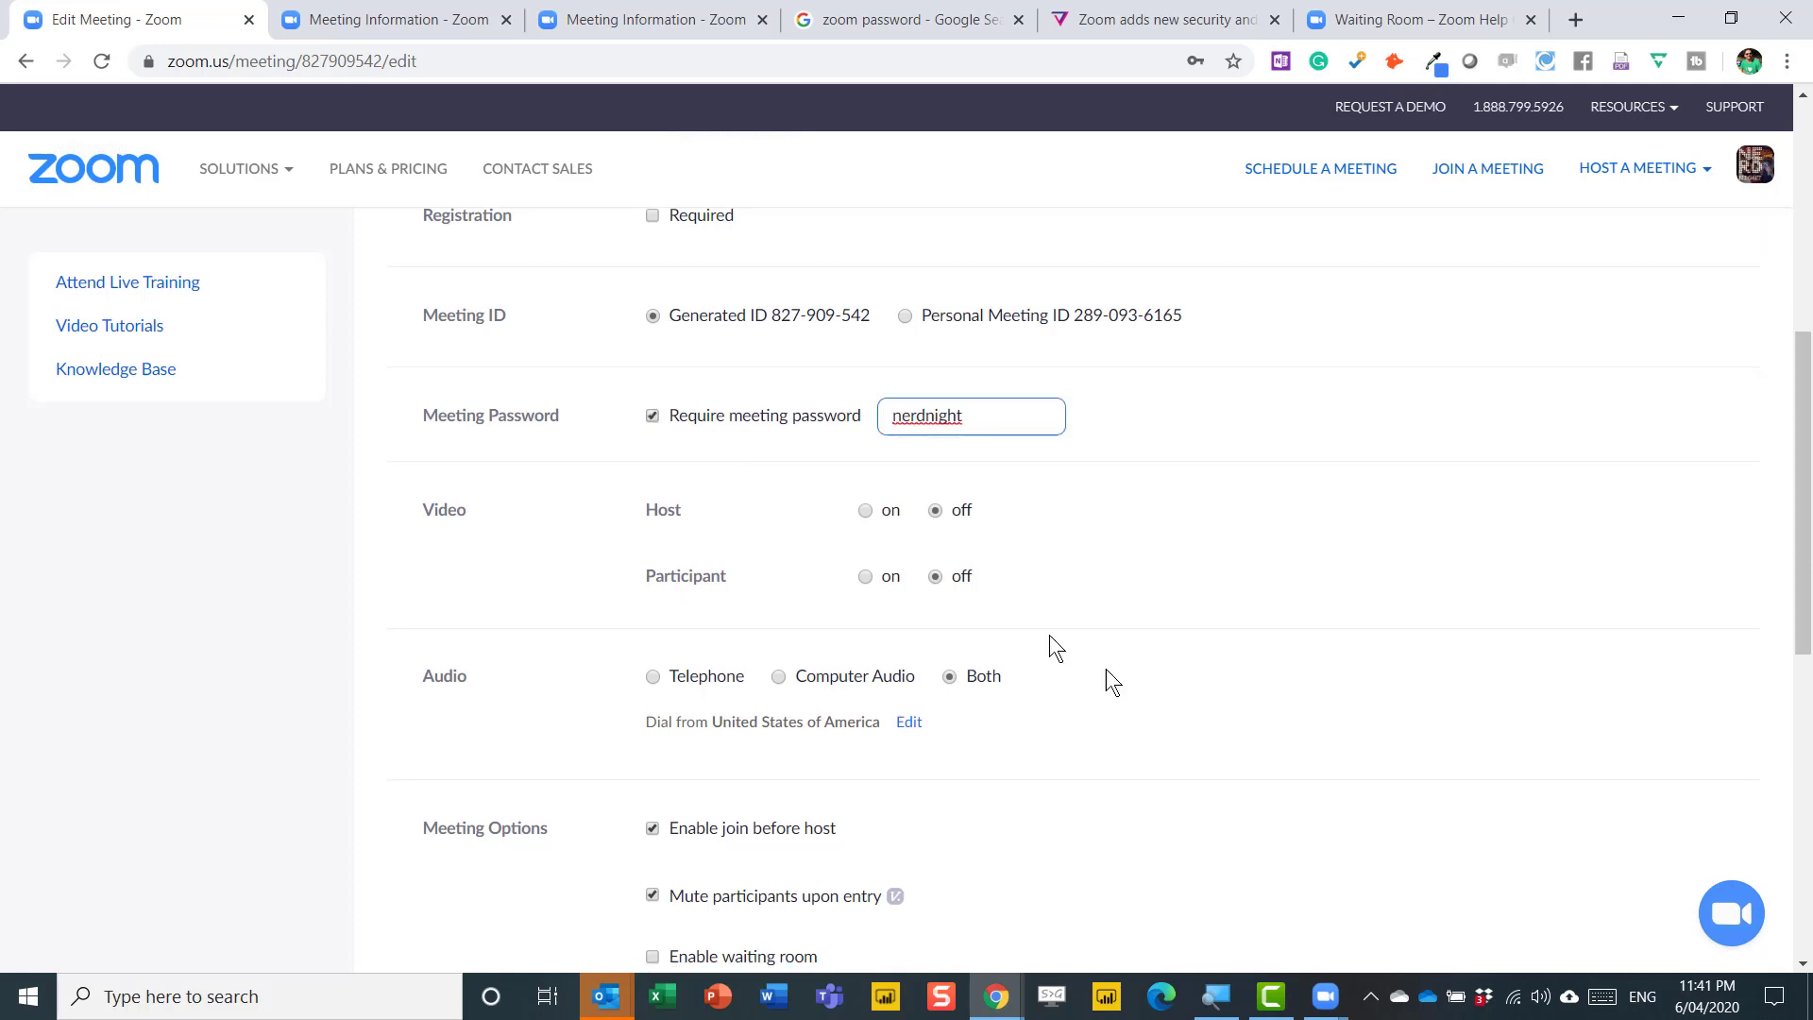
{"action": "left_click_drag", "start_coordinate": [1806, 581], "coordinate": [1806, 674]}
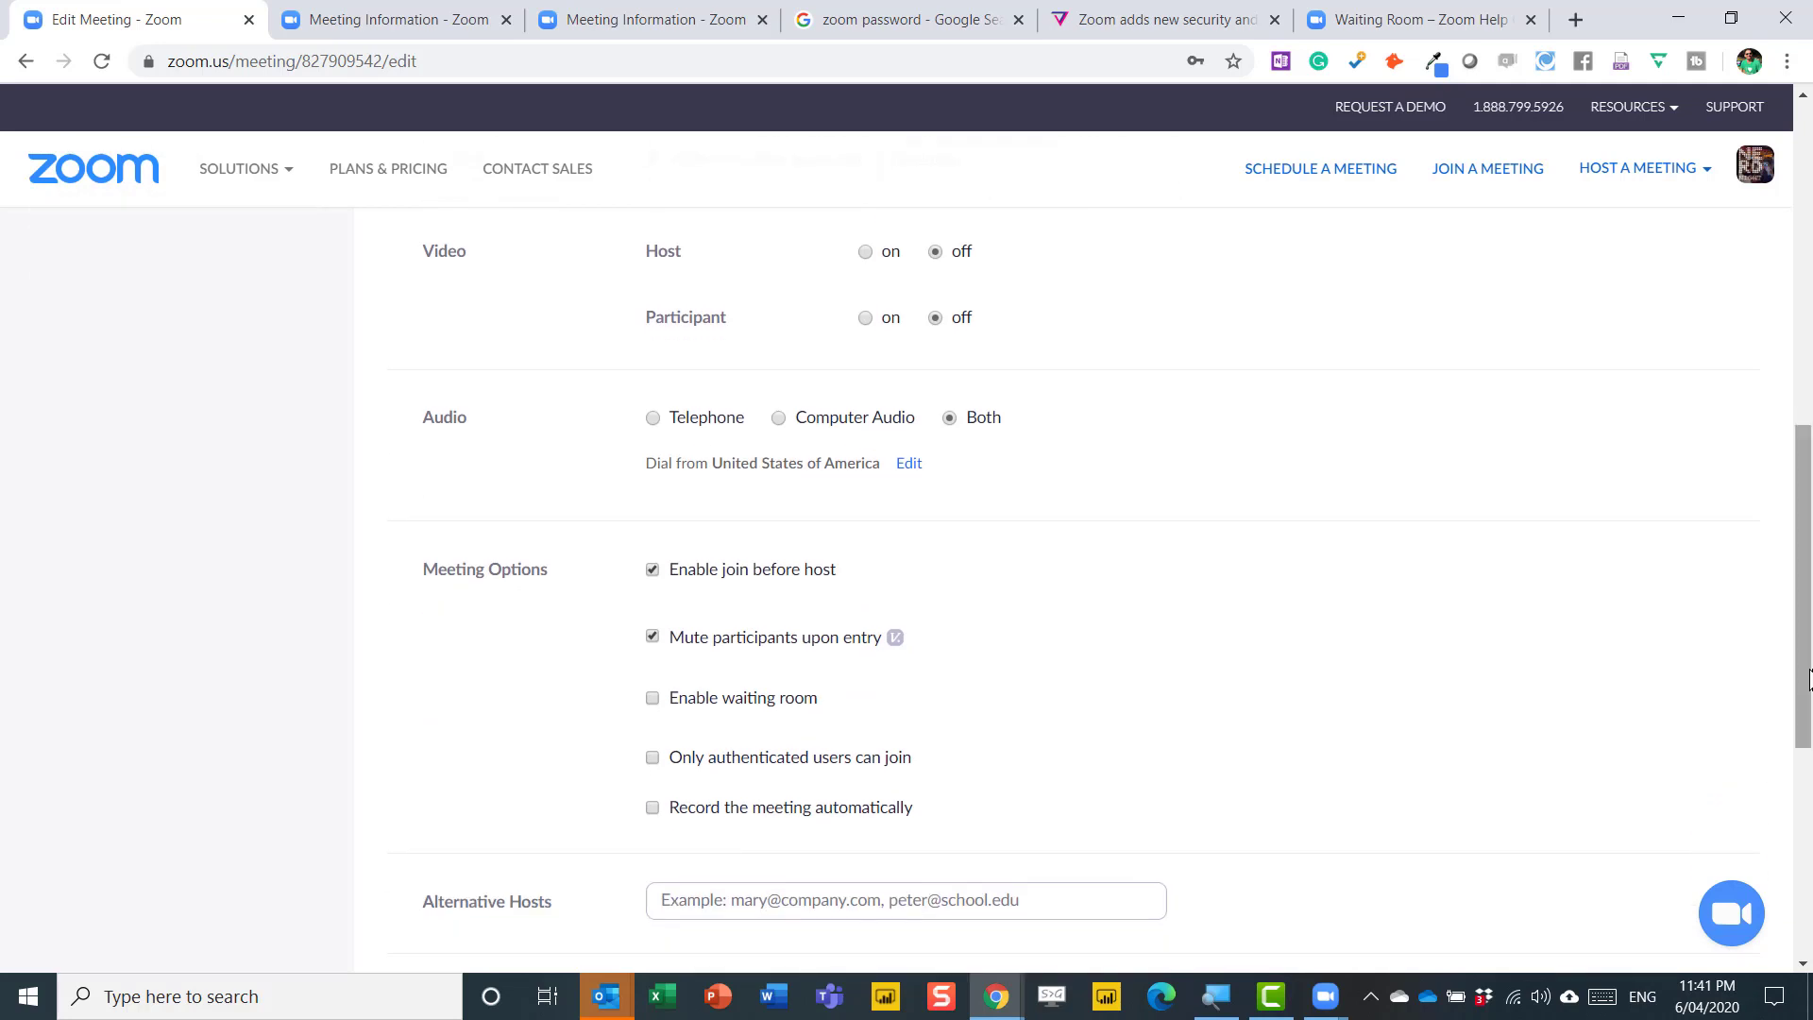
{"action": "left_click", "coordinate": [652, 699]}
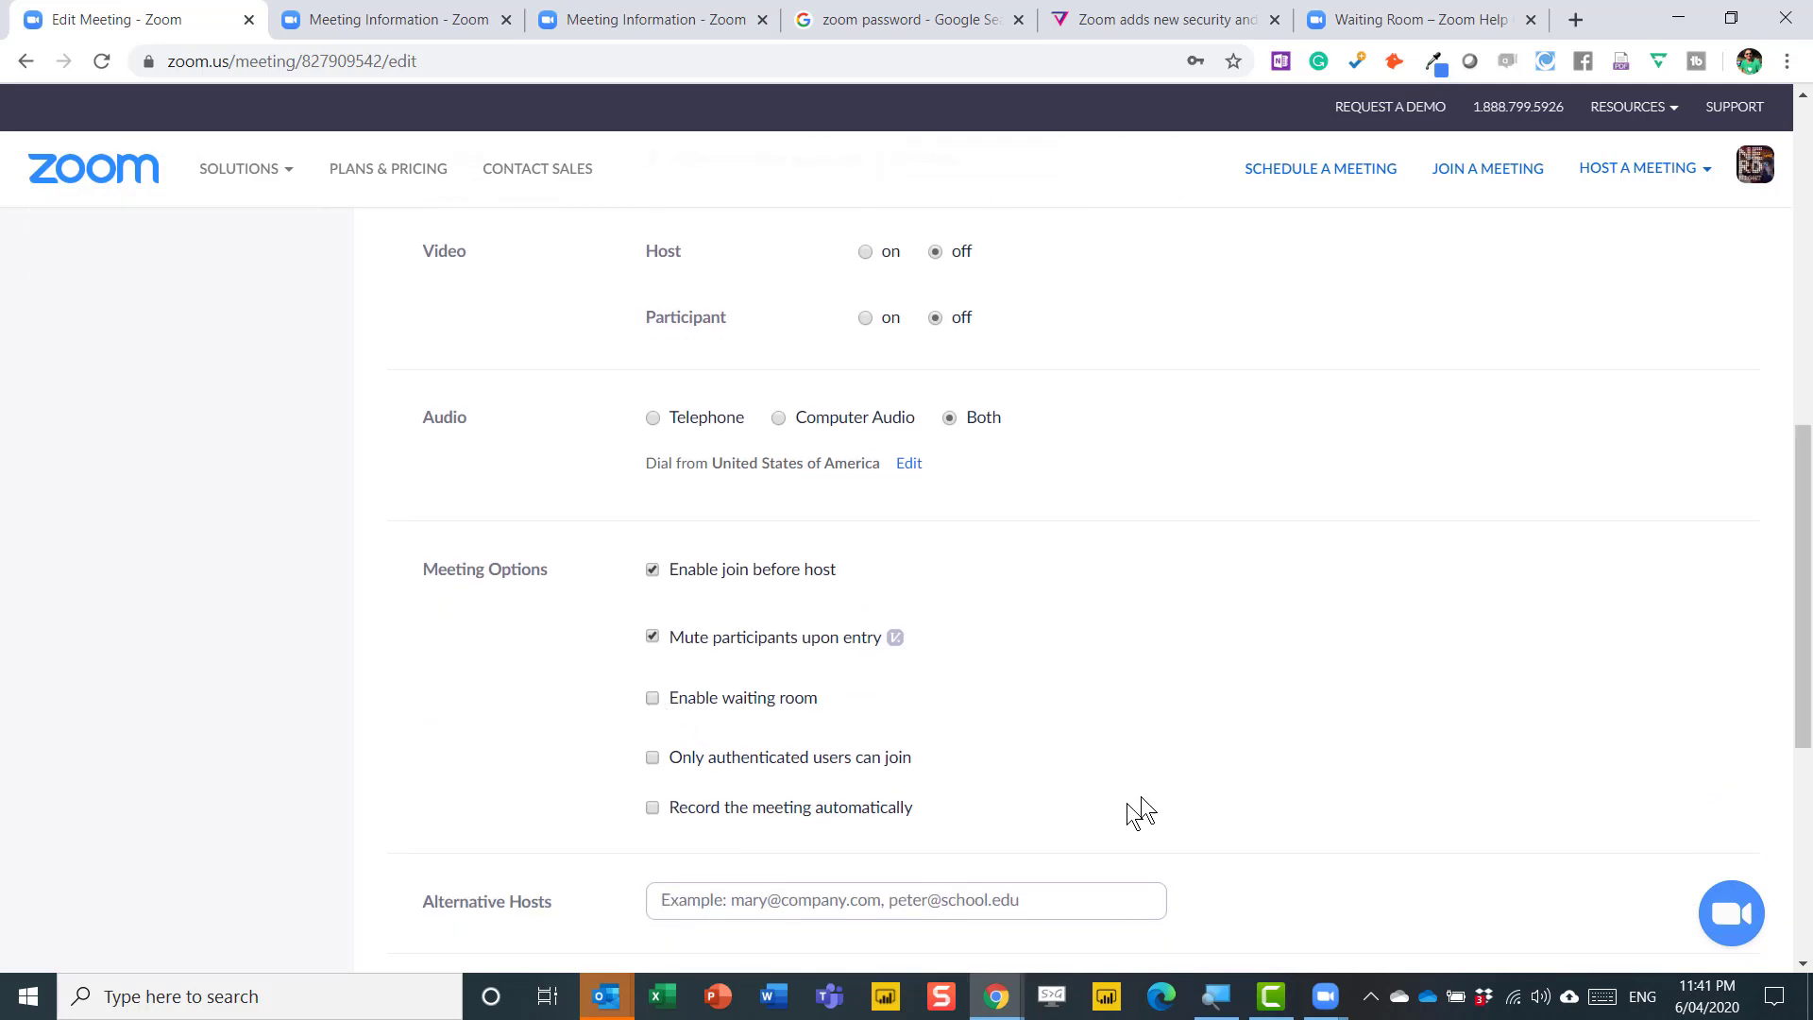
{"action": "scroll", "coordinate": [1232, 651], "scroll_direction": "up", "scroll_amount": 10}
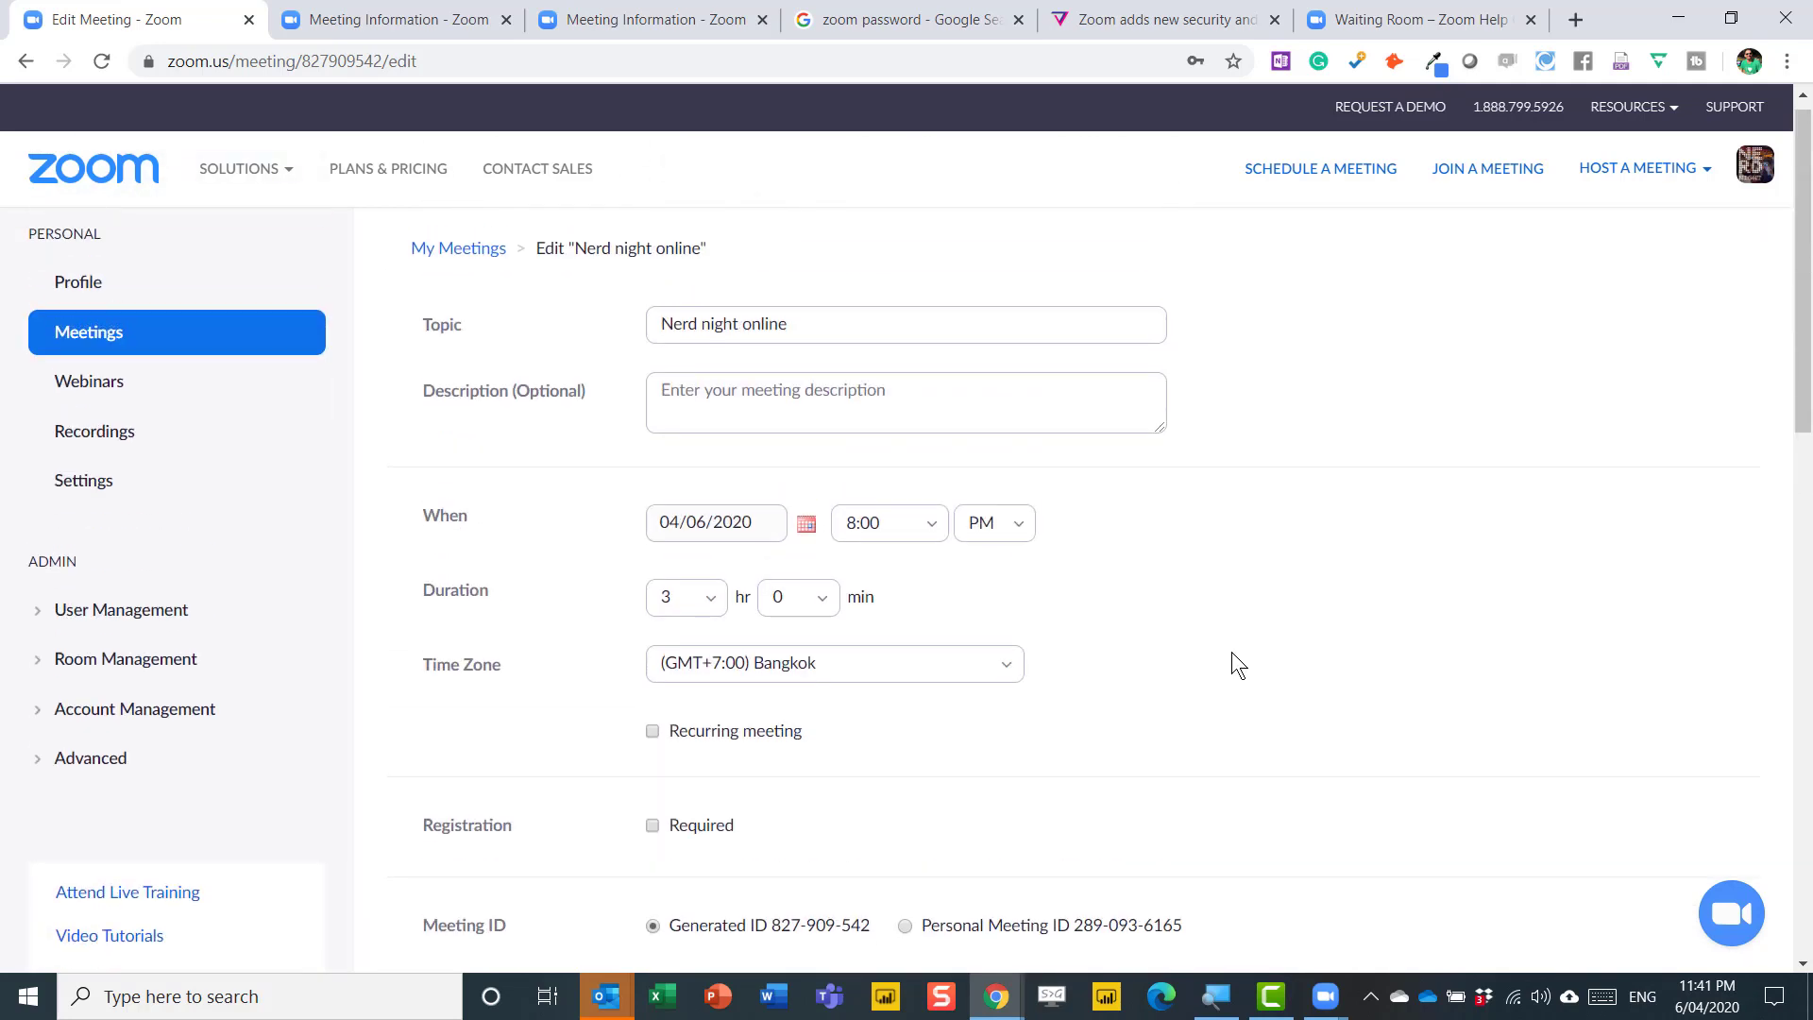